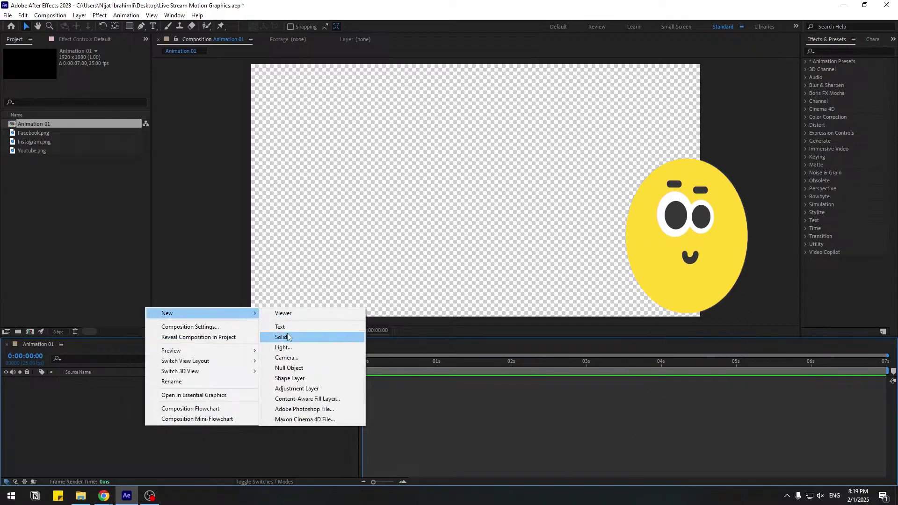
# Create a new composition-sized solid layer named BG.
pyautogui.click(283, 338)
pyautogui.write('BG')
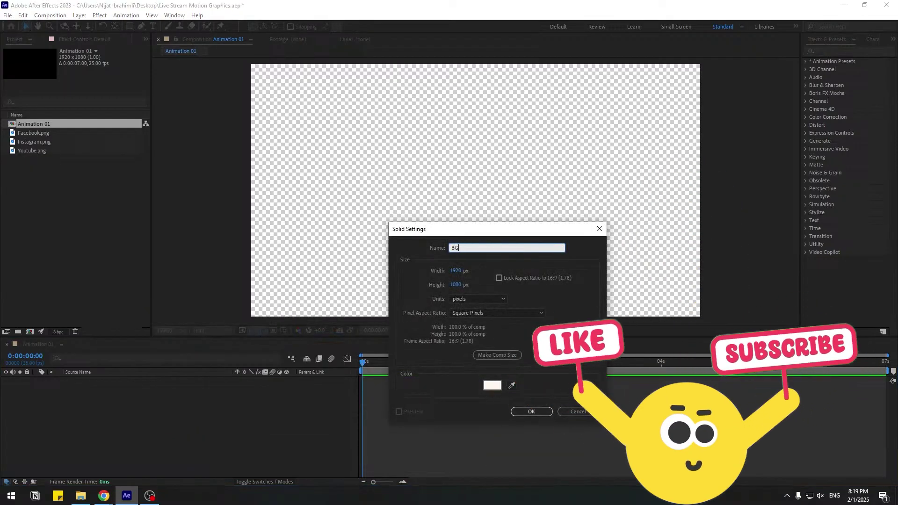
pyautogui.click(531, 412)
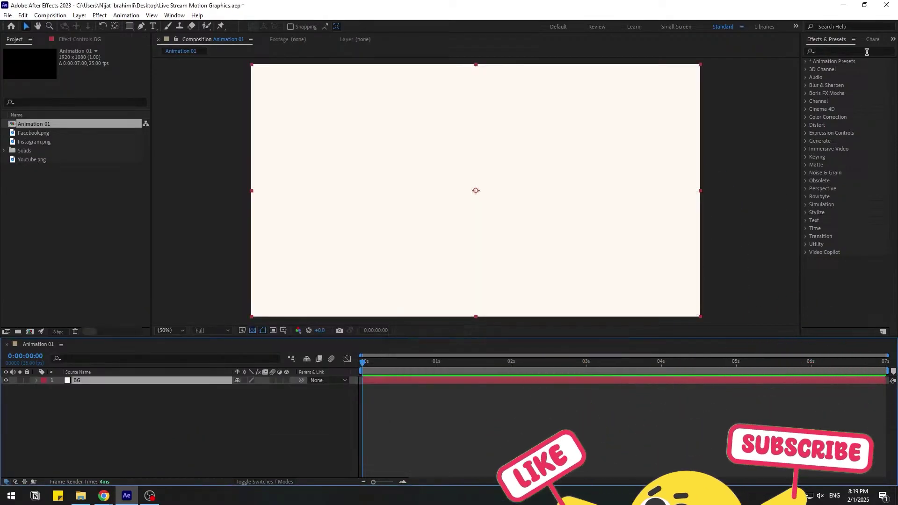
# Find the Gradient Ramp effect and apply it to the BG layer.
pyautogui.click(847, 51)
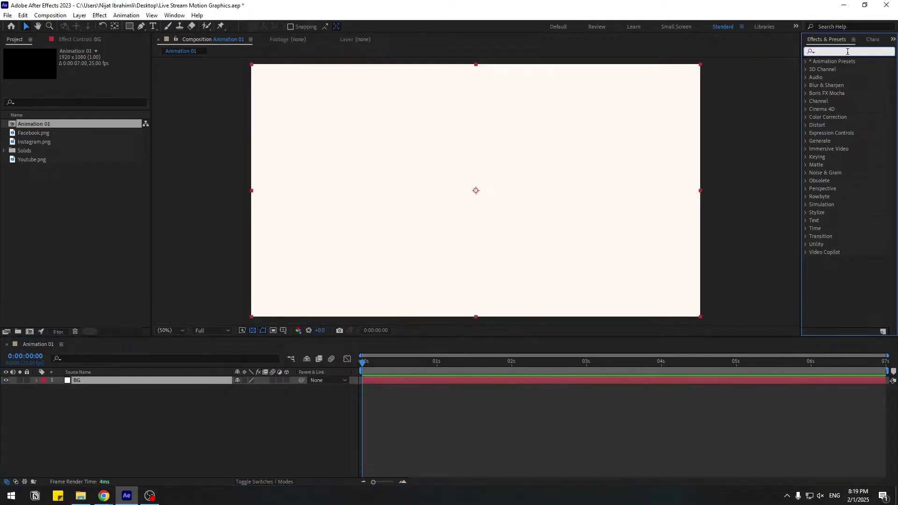
pyautogui.write('grad')
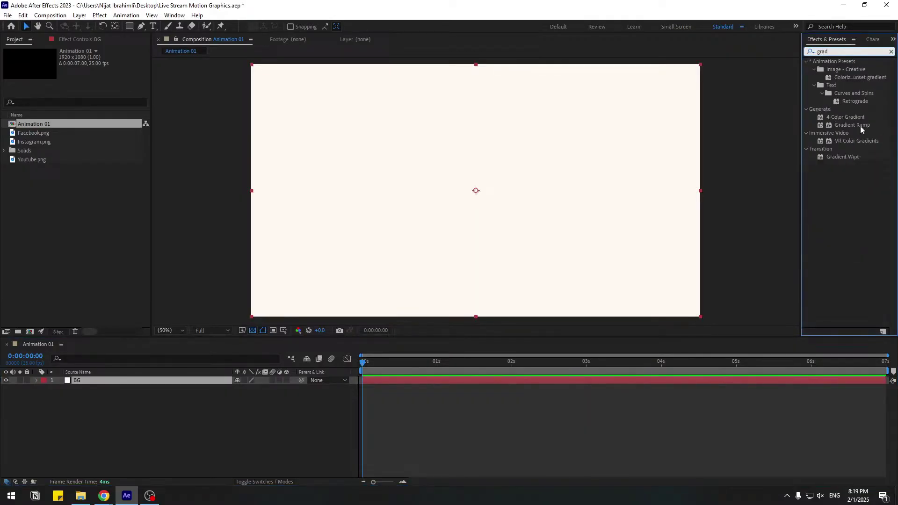
pyautogui.moveTo(847, 126); pyautogui.dragTo(76, 380)
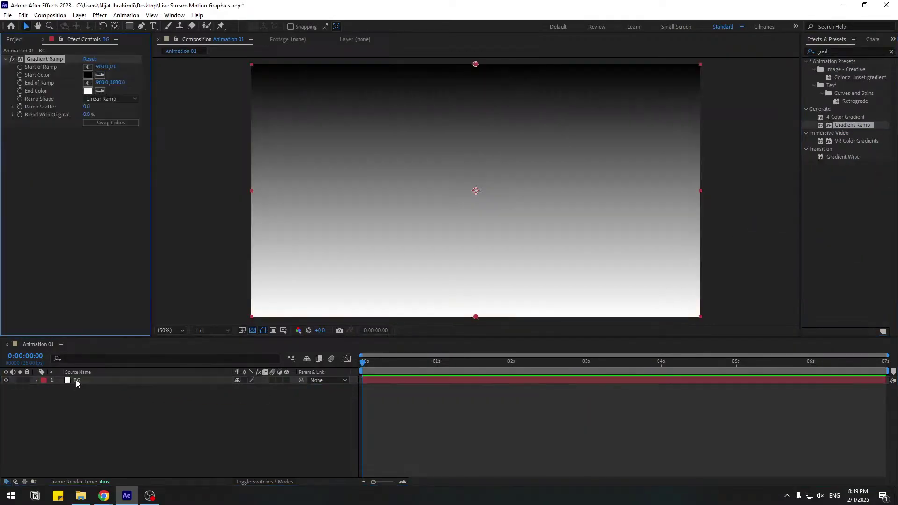
# Set the Gradient Ramp's start color to pale pink F6E2E2.
pyautogui.click(87, 76)
pyautogui.click(337, 315)
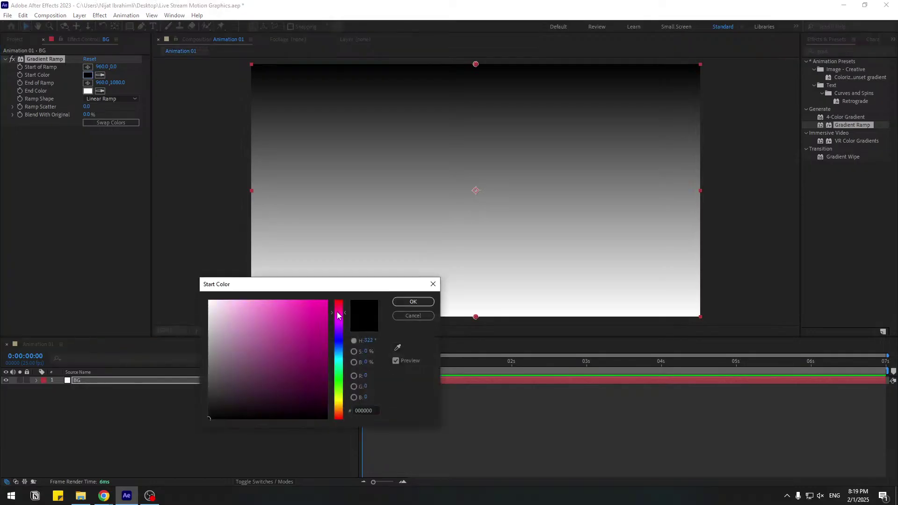
pyautogui.moveTo(340, 308); pyautogui.dragTo(323, 311)
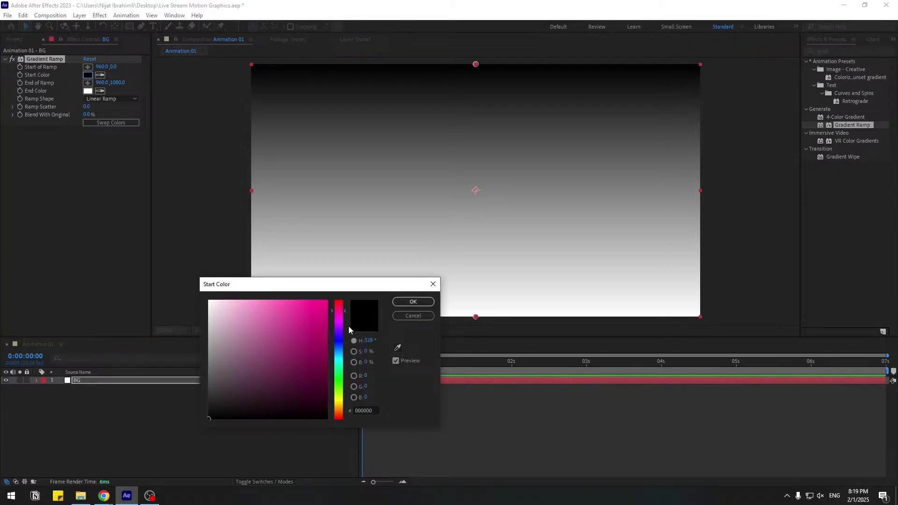
pyautogui.click(296, 306)
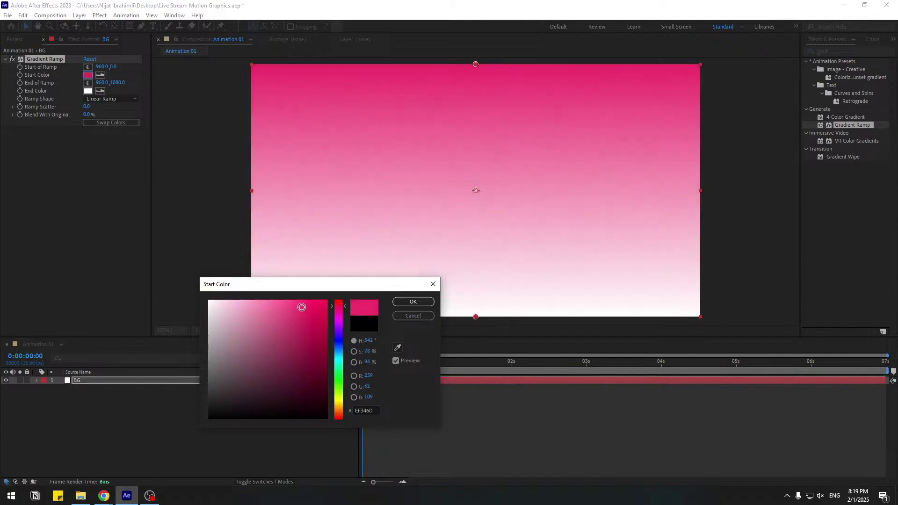
pyautogui.click(338, 312)
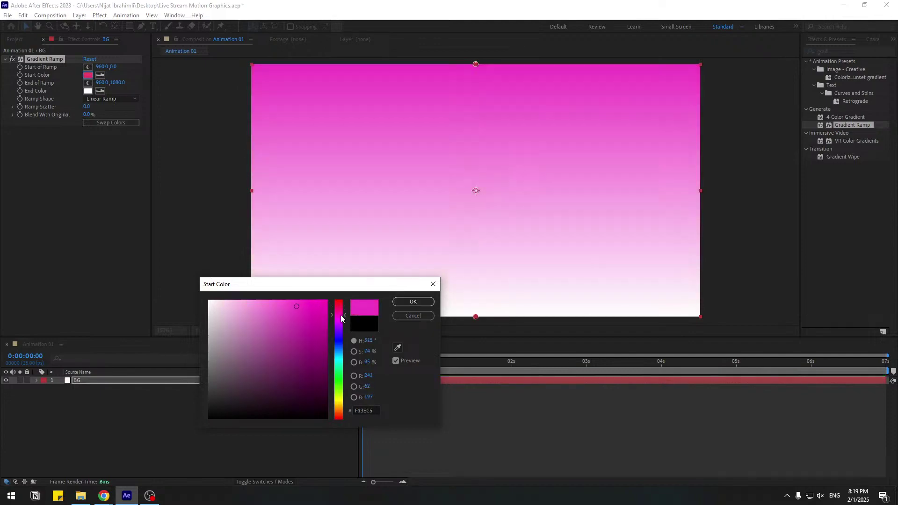
pyautogui.click(232, 301)
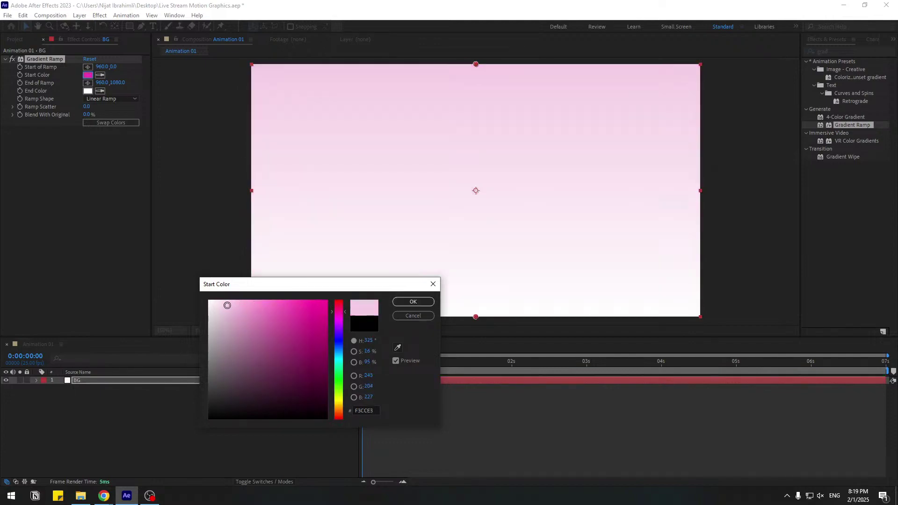
pyautogui.moveTo(339, 318); pyautogui.dragTo(340, 418)
pyautogui.click(218, 310)
pyautogui.click(218, 304)
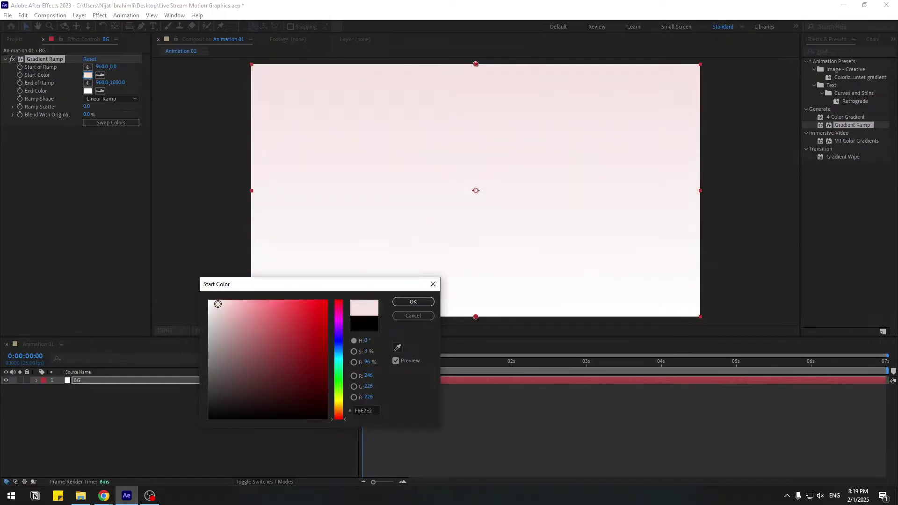
pyautogui.click(403, 302)
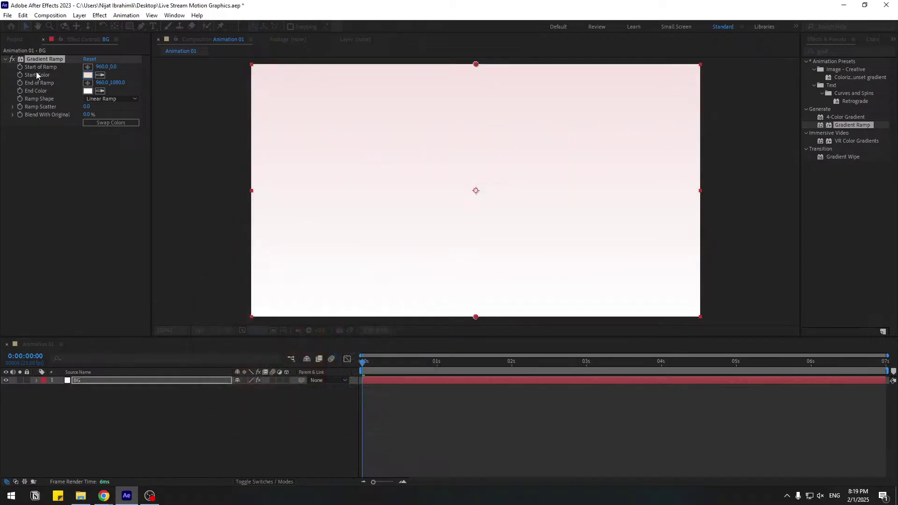
# Set the Gradient Ramp's end color to a dark neutral grey.
pyautogui.click(87, 90)
pyautogui.click(228, 370)
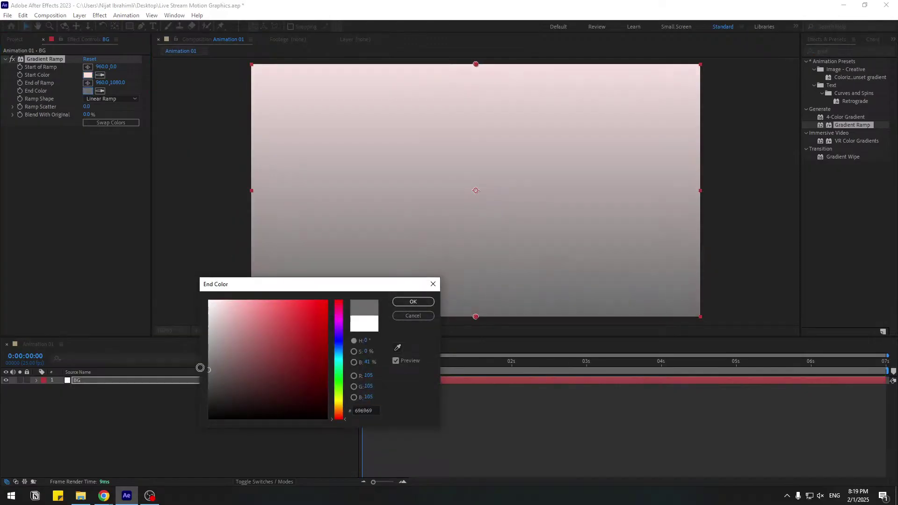
pyautogui.click(408, 303)
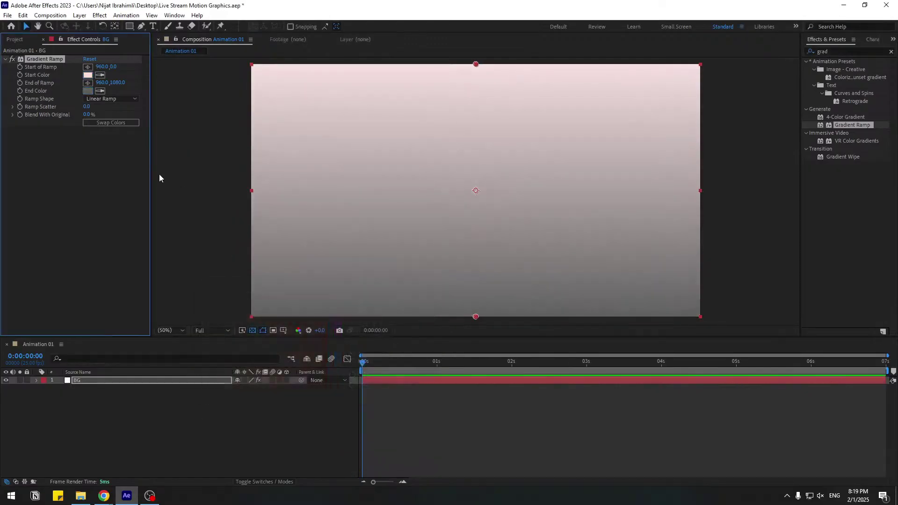
# Change the ramp shape to Radial Ramp, and swap the gradient colors and back to compare them.
pyautogui.click(111, 99)
pyautogui.click(111, 121)
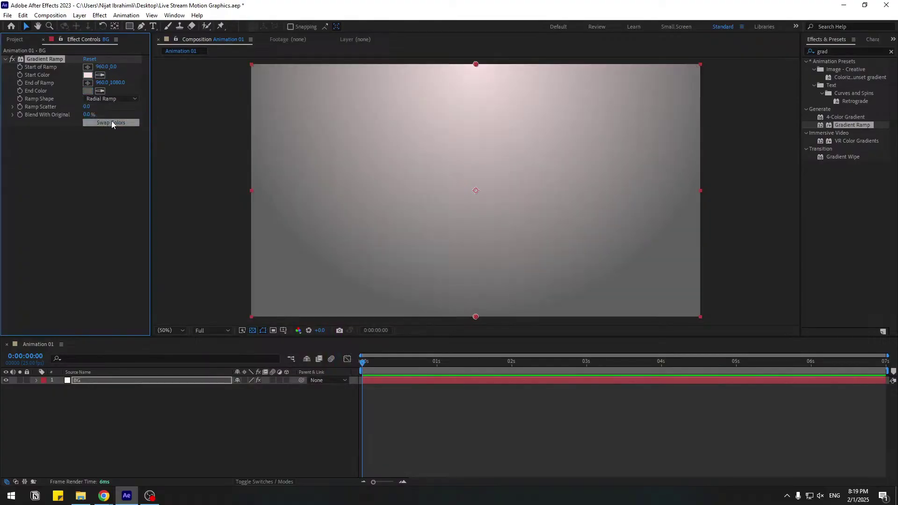
pyautogui.click(111, 123)
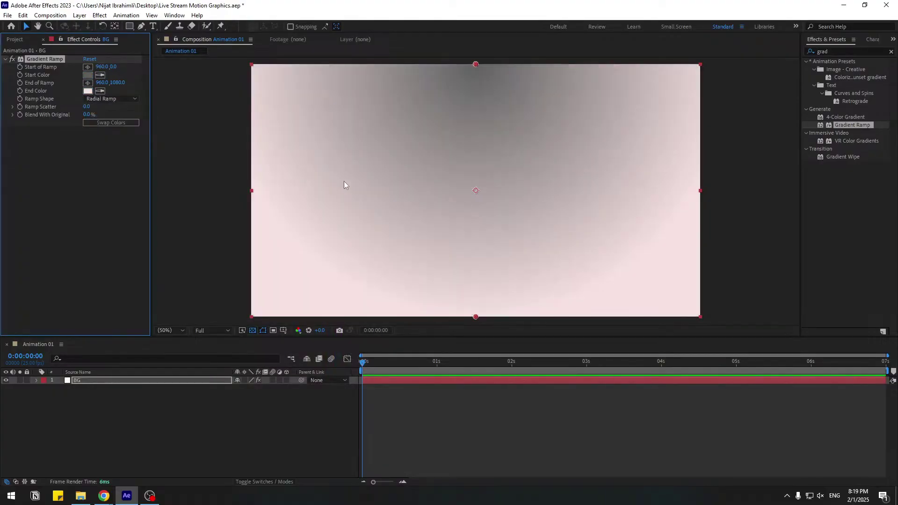
pyautogui.click(101, 124)
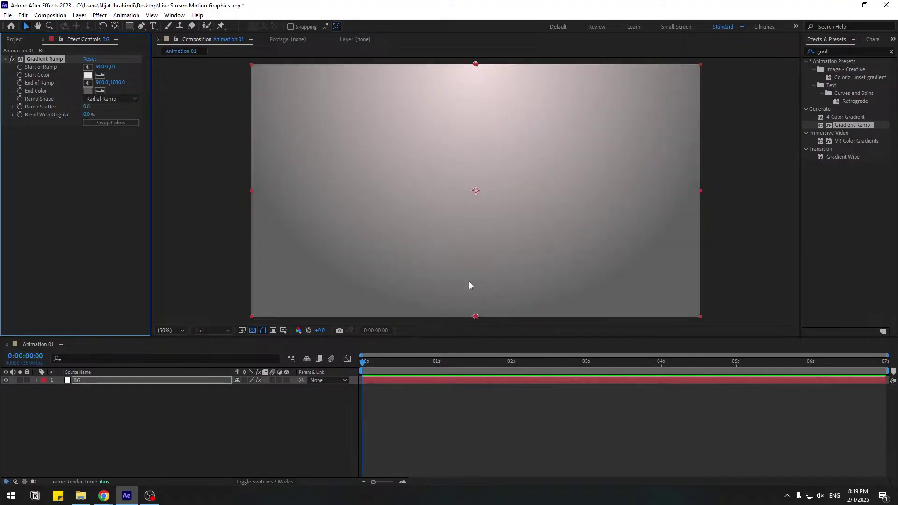
# Set the Ramp Scatter to 100 and place the ramp's start near the frame center at about 932, 540 and its end below the frame.
pyautogui.click(88, 106)
pyautogui.write('100')
pyautogui.press('Return')
pyautogui.moveTo(476, 65); pyautogui.dragTo(470, 191)
pyautogui.moveTo(475, 317); pyautogui.dragTo(466, 434)
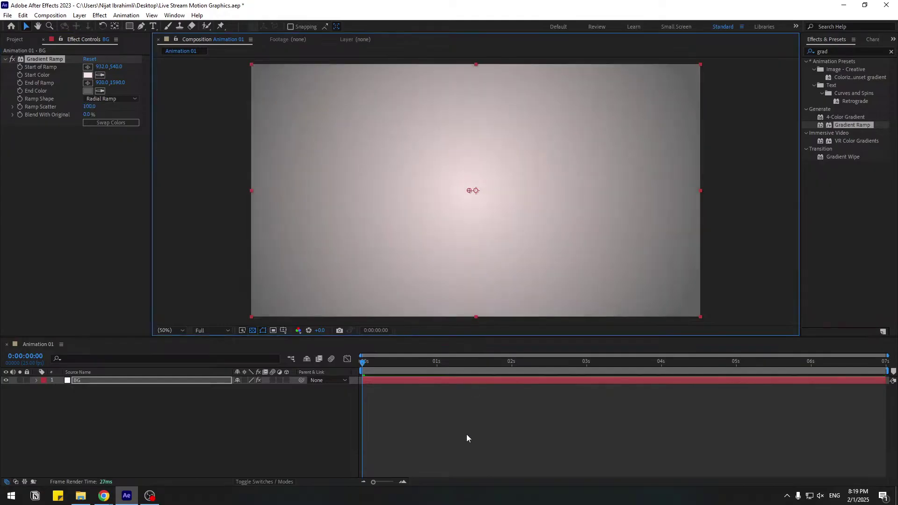
# Change the Gradient Ramp's end color to a saturated red.
pyautogui.click(87, 91)
pyautogui.moveTo(302, 309); pyautogui.dragTo(307, 309)
pyautogui.click(413, 302)
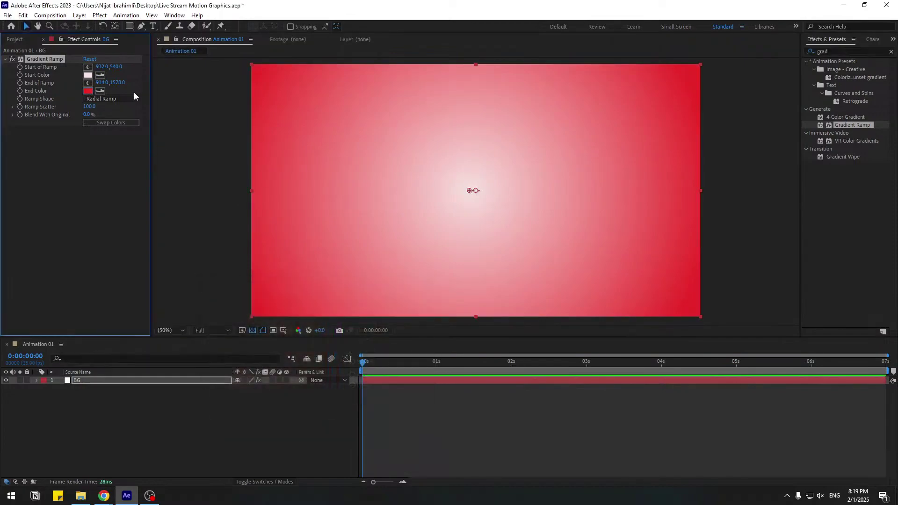
# Set the Gradient Ramp's start color to light pink FFA9A9 and lock the BG layer.
pyautogui.click(87, 75)
pyautogui.moveTo(291, 321); pyautogui.dragTo(248, 288)
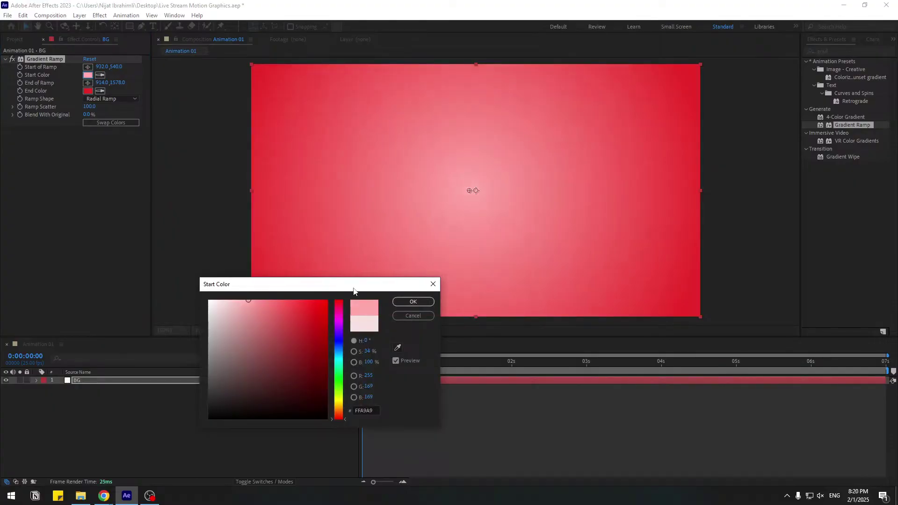
pyautogui.click(401, 302)
pyautogui.click(27, 380)
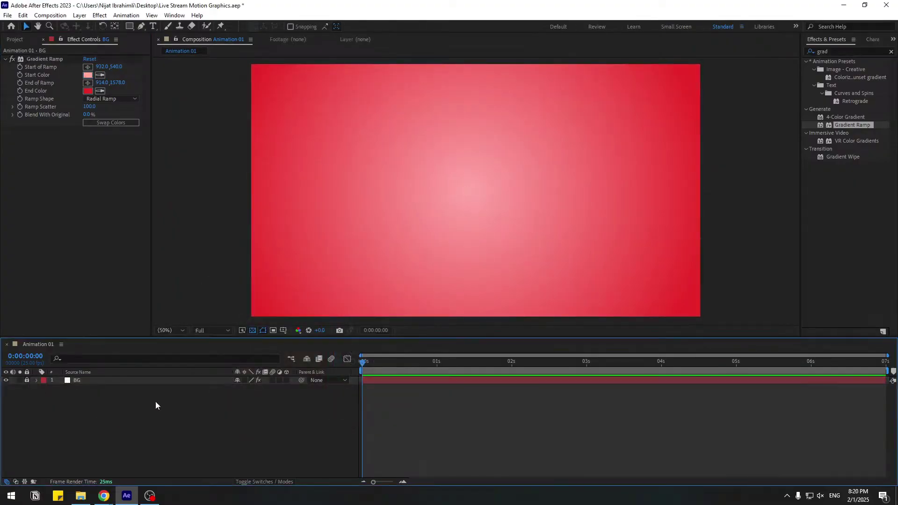
# Show the Title/Action Safe guides and add a white text layer reading LIVE in Front Page Neue.
pyautogui.click(153, 26)
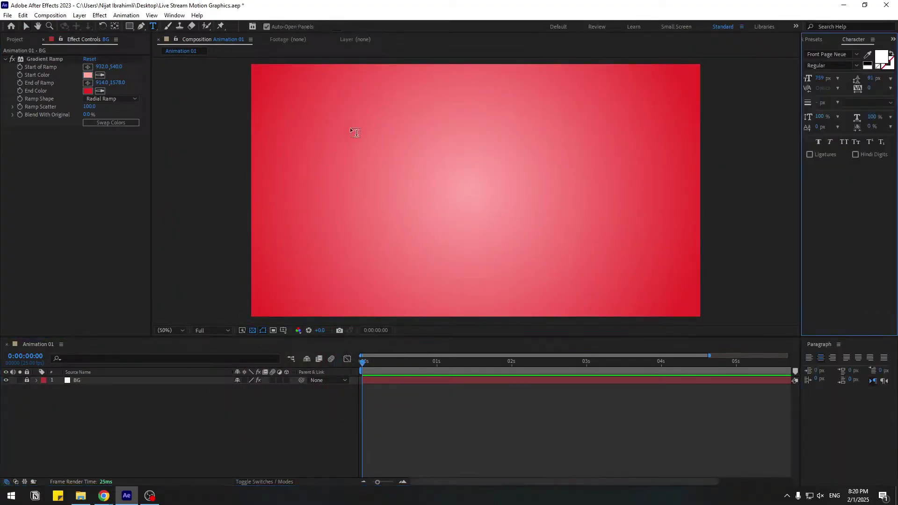
pyautogui.click(283, 331)
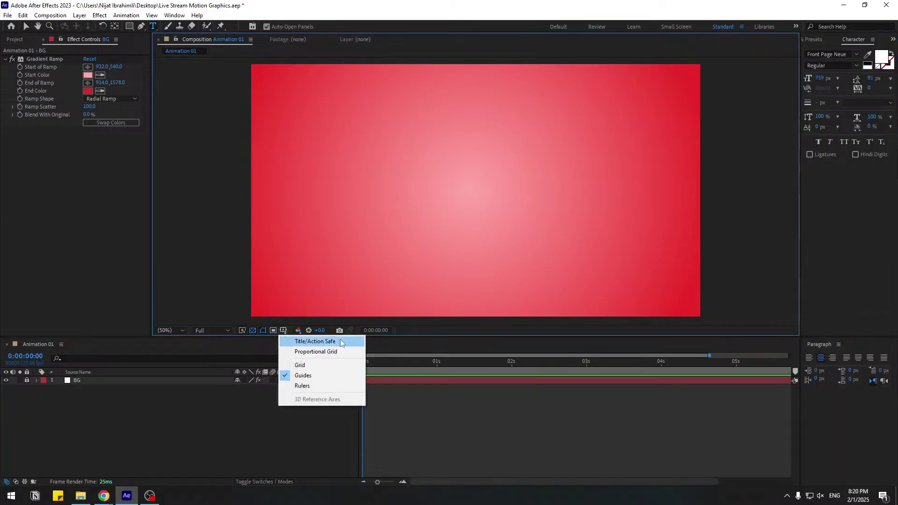
pyautogui.click(331, 342)
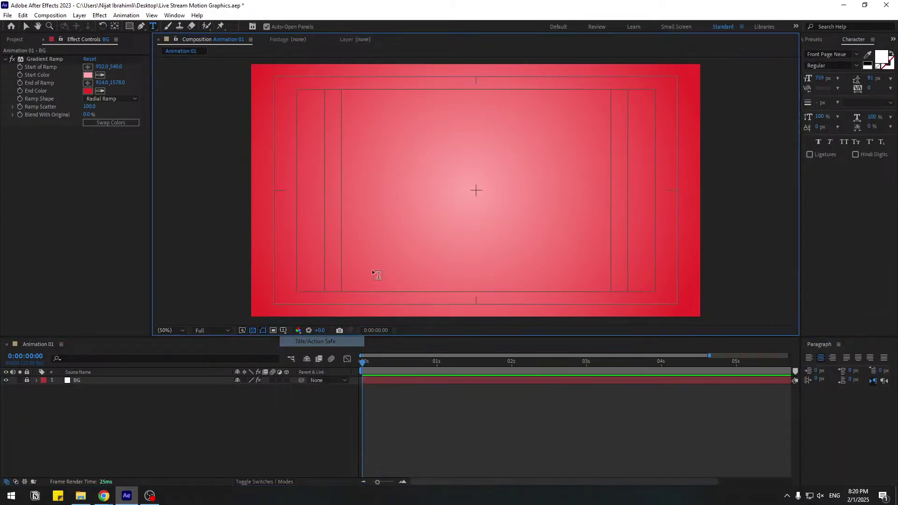
pyautogui.click(384, 185)
pyautogui.write('LIVE')
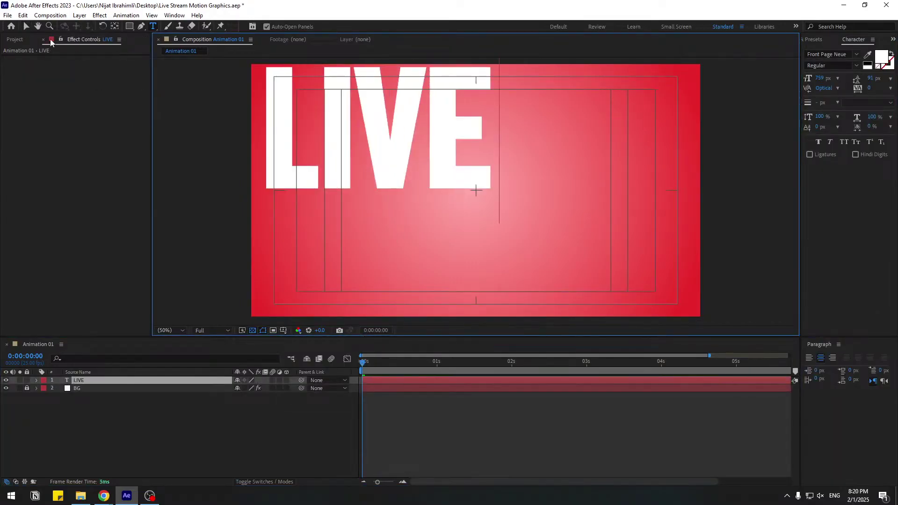
# Move the LIVE text toward the frame center and reduce its font size to 441 px.
pyautogui.click(26, 26)
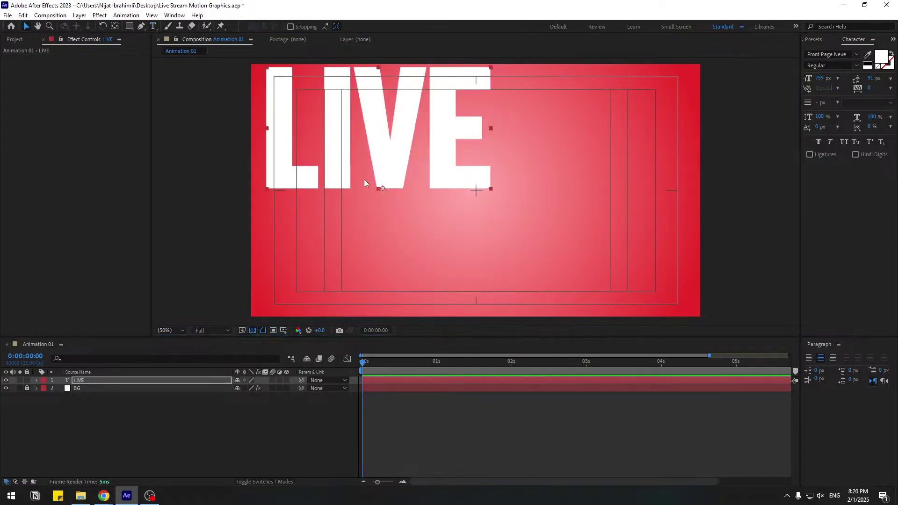
pyautogui.moveTo(367, 180); pyautogui.dragTo(433, 239)
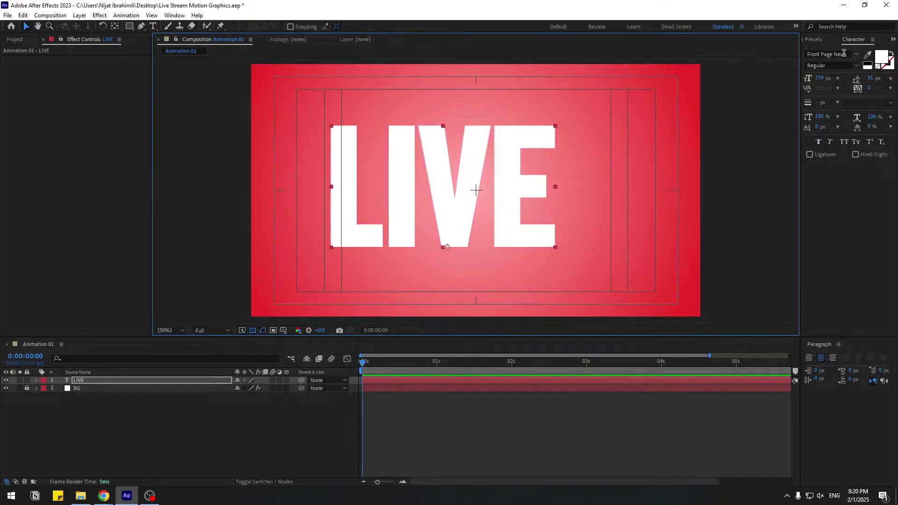
pyautogui.moveTo(819, 79); pyautogui.dragTo(727, 302)
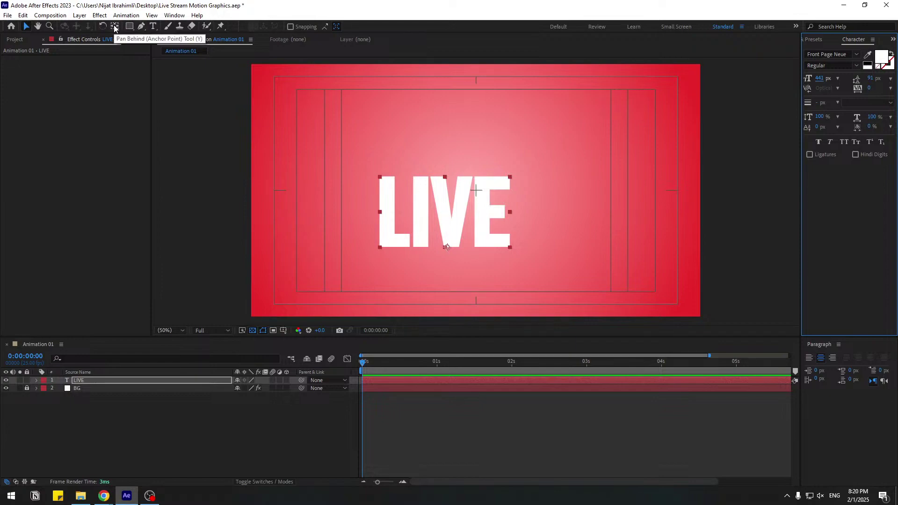
# Center the LIVE layer's anchor point on its lettering and save the project.
pyautogui.hotkey('ctrl', 'alt', 'Home')
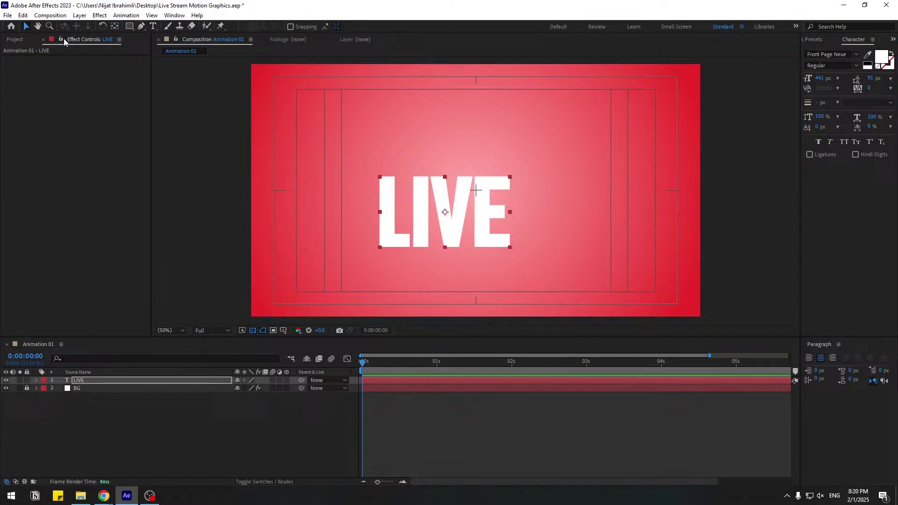
pyautogui.click(175, 16)
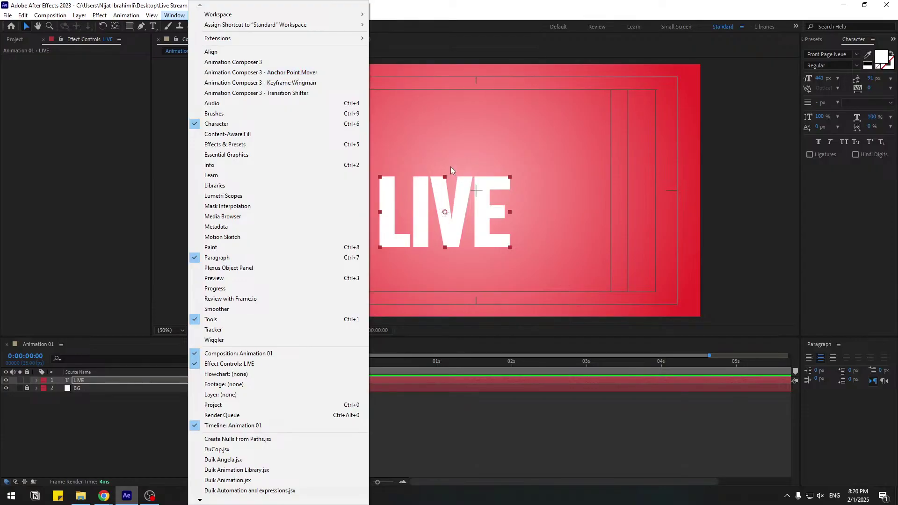
pyautogui.click(496, 4)
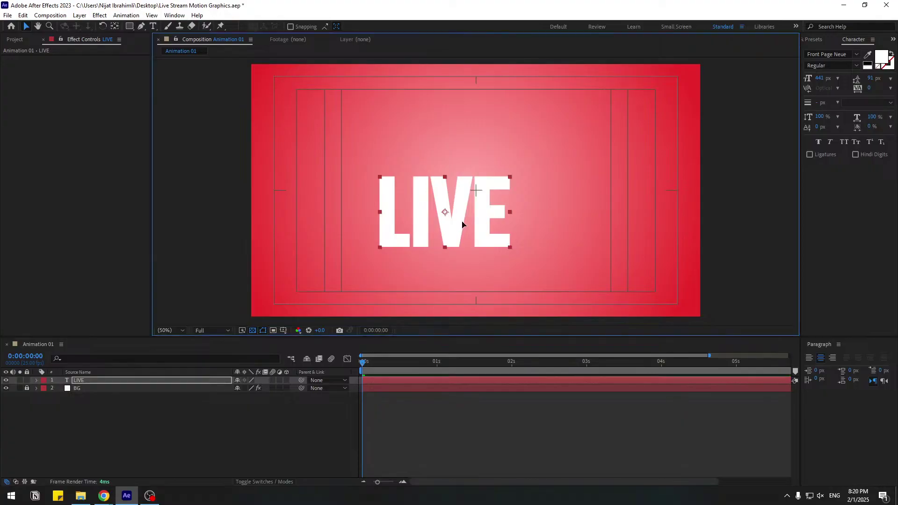
pyautogui.hotkey('ctrl', 'z')
# Align the LIVE text horizontally and vertically to the center of the composition, and deselect the layer.
pyautogui.click(173, 15)
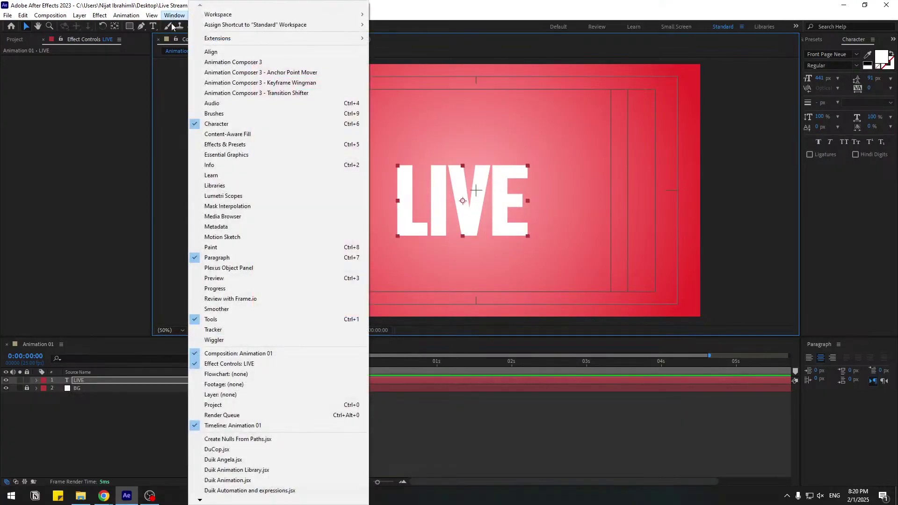
pyautogui.click(201, 51)
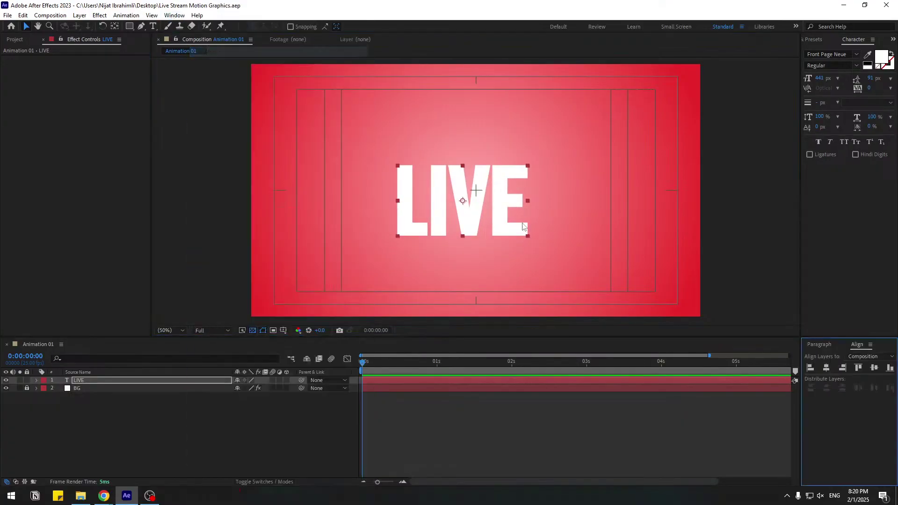
pyautogui.click(827, 369)
pyautogui.click(875, 369)
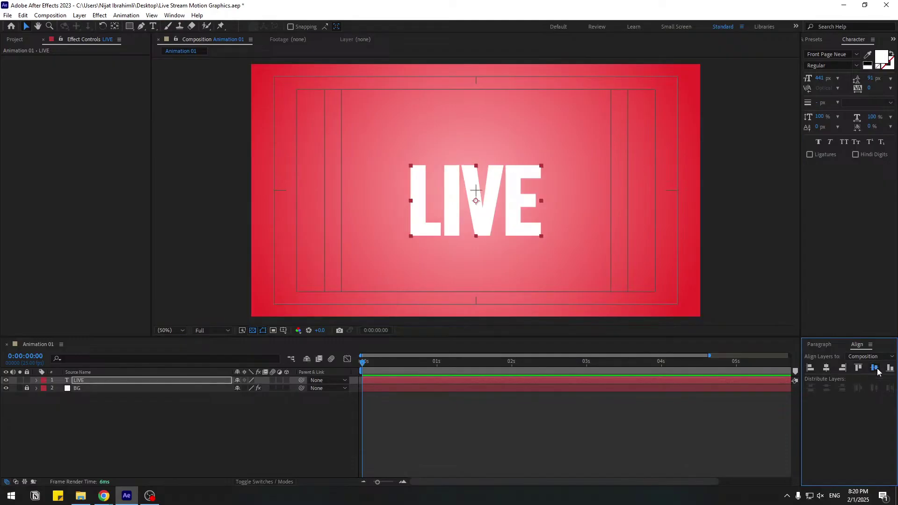
pyautogui.click(120, 426)
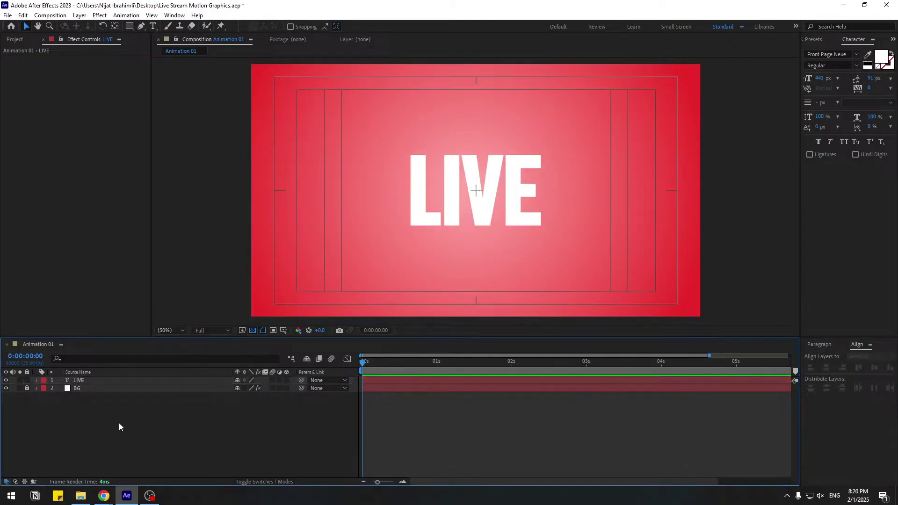
# Duplicate the LIVE text layer three times.
pyautogui.click(79, 383)
pyautogui.hotkey('ctrl', 'd')
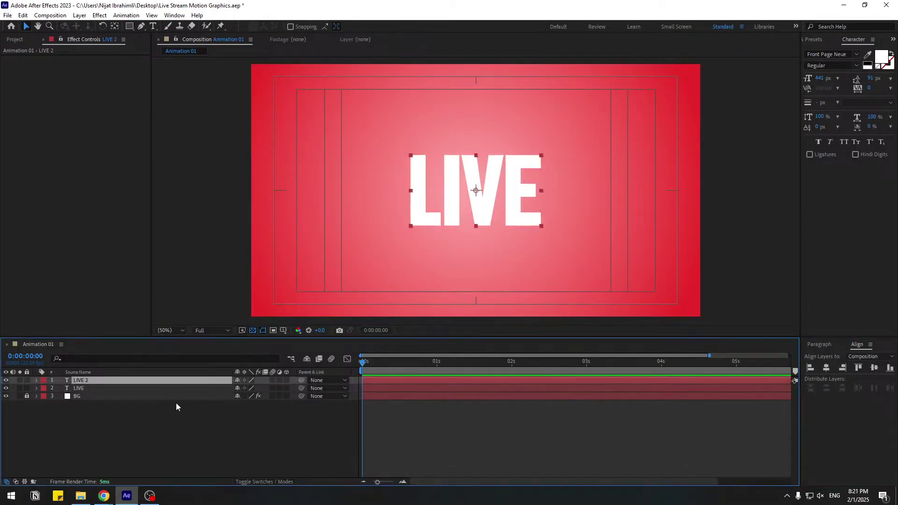
pyautogui.hotkey('ctrl', 'd')
pyautogui.hotkey('ctrl', 'd')
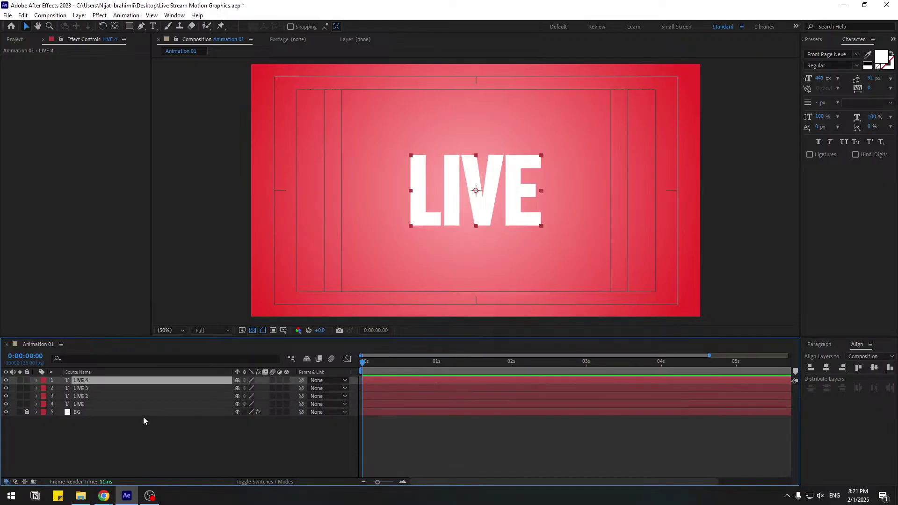
# Rename the original LIVE layer to L and the LIVE 2 layer to I.
pyautogui.click(80, 403)
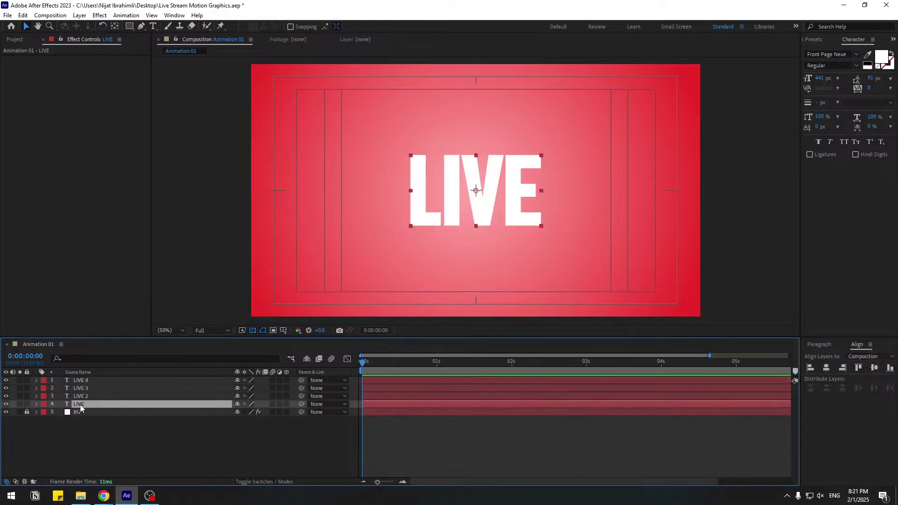
pyautogui.press('Return')
pyautogui.write('L')
pyautogui.press('Return')
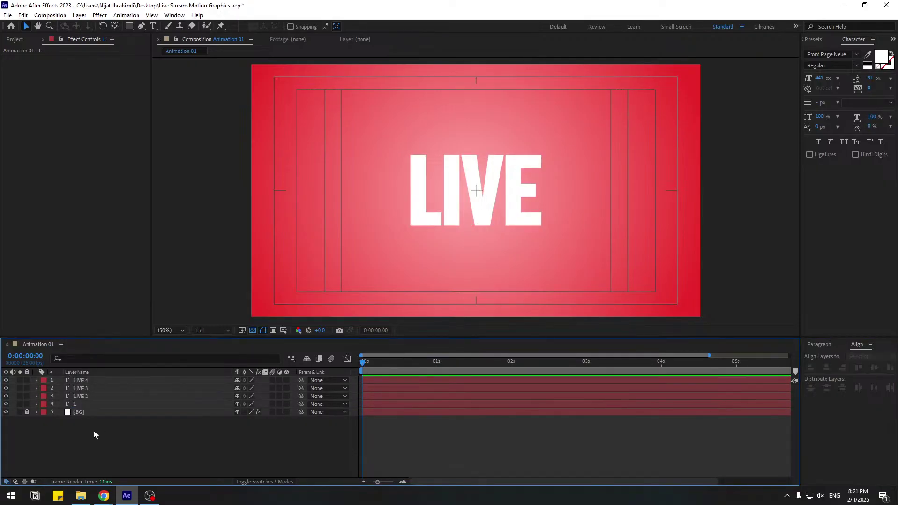
pyautogui.click(85, 397)
pyautogui.press('Return')
pyautogui.write('I')
pyautogui.press('Return')
# Rename the LIVE 3 layer to V and the LIVE 4 layer to E, and deselect.
pyautogui.click(86, 388)
pyautogui.press('Return')
pyautogui.write('V')
pyautogui.press('Return')
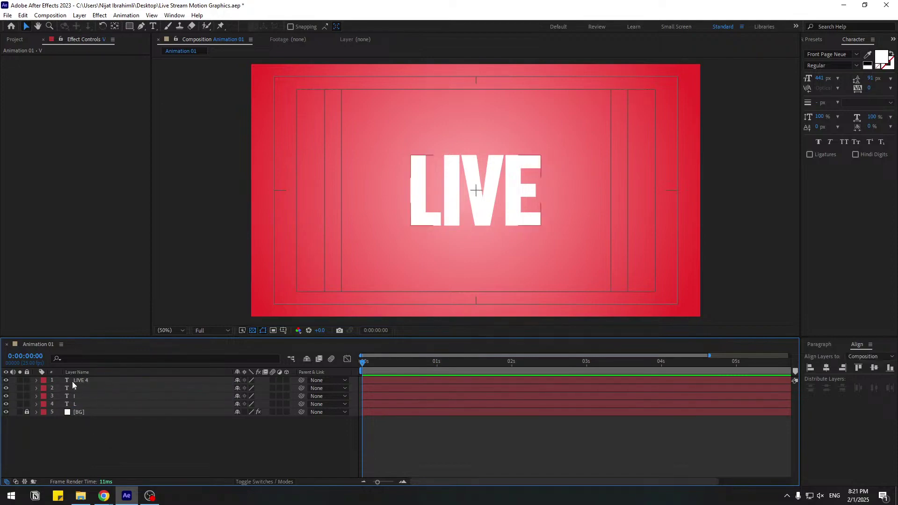
pyautogui.click(75, 381)
pyautogui.press('Return')
pyautogui.write('E')
pyautogui.press('Return')
pyautogui.click(111, 434)
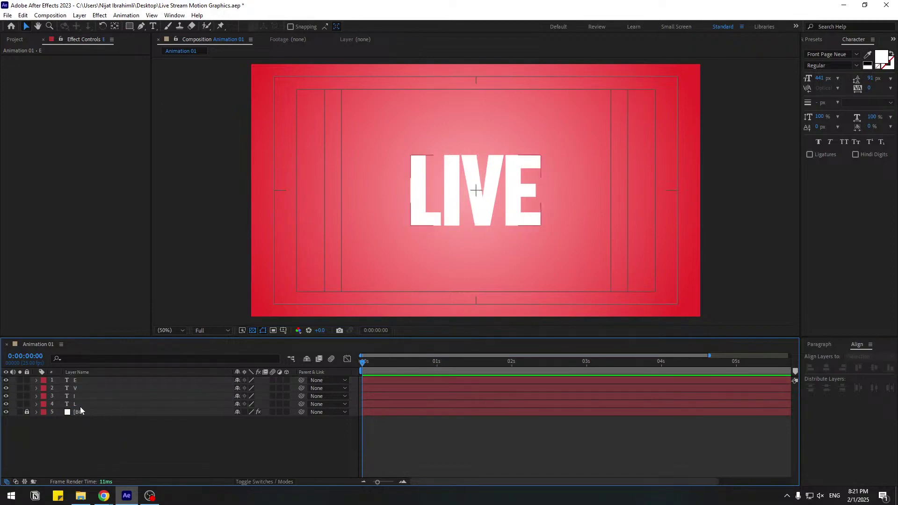
# Duplicate the L layer, place the copy directly above the background layer and rename it SAMPLE.
pyautogui.click(83, 404)
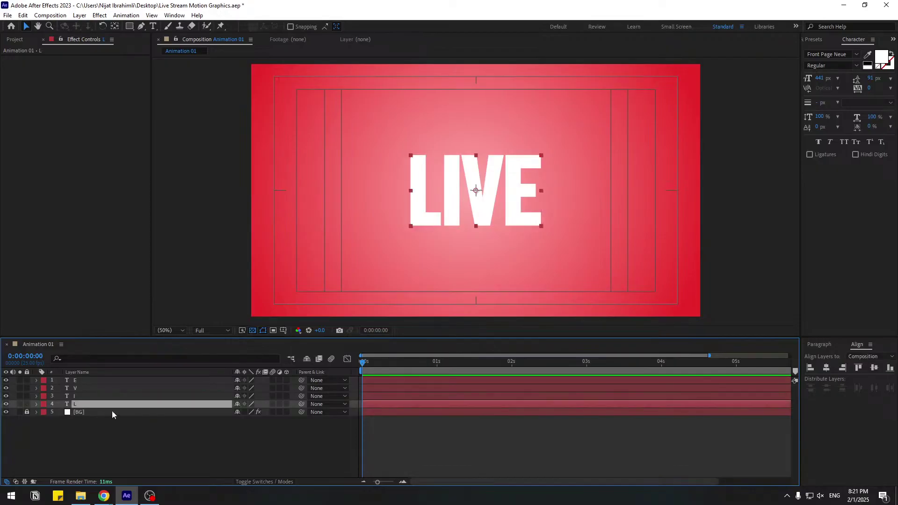
pyautogui.hotkey('ctrl', 'd')
pyautogui.moveTo(80, 405); pyautogui.dragTo(82, 412)
pyautogui.press('Return')
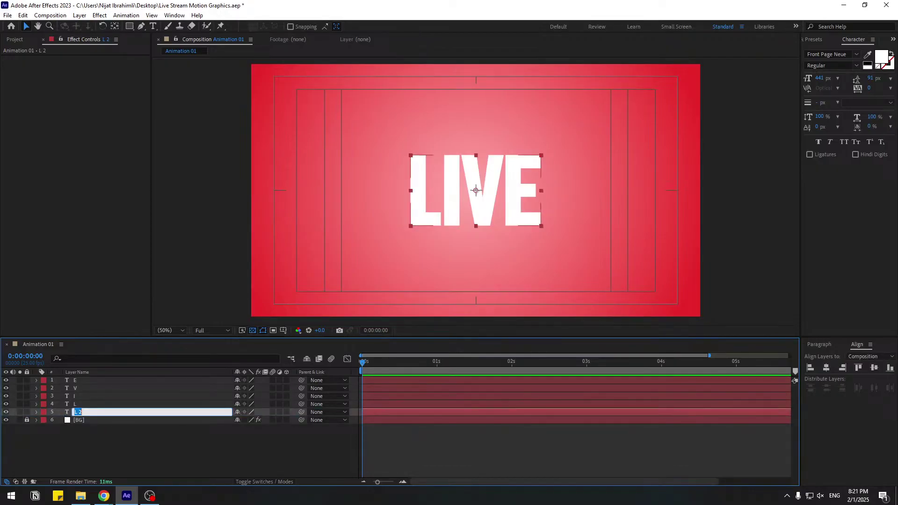
pyautogui.write('SAMPLE')
pyautogui.press('Return')
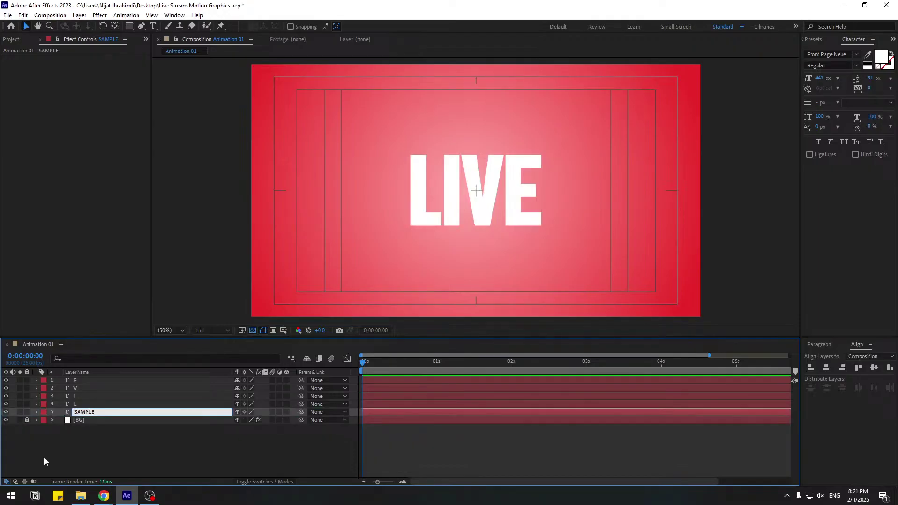
pyautogui.click(40, 452)
# Apply the Fill effect to the SAMPLE layer and set its color to dark grey #323232.
pyautogui.click(77, 413)
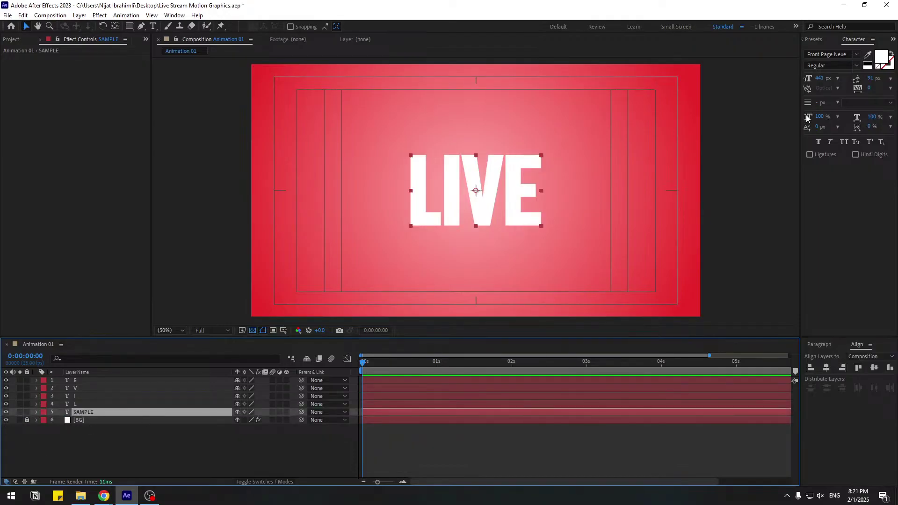
pyautogui.click(814, 39)
pyautogui.click(836, 52)
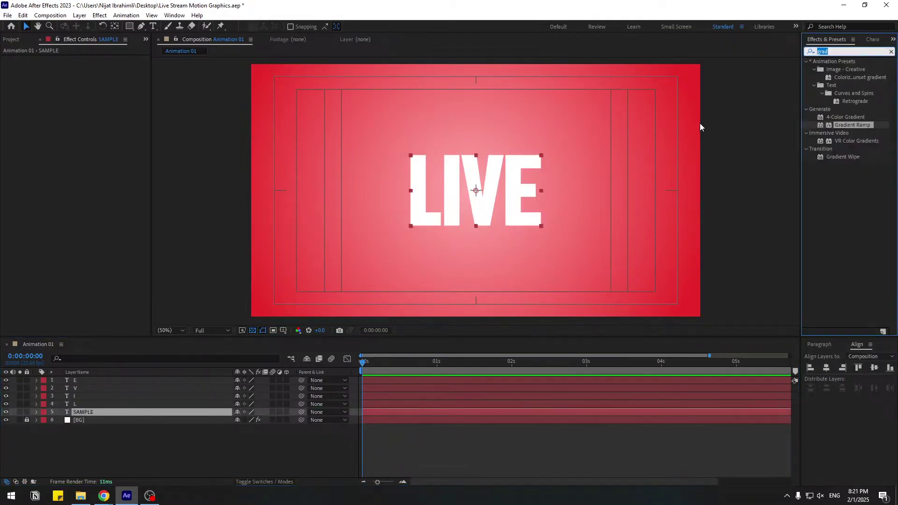
pyautogui.write('fill')
pyautogui.moveTo(842, 109); pyautogui.dragTo(100, 411)
pyautogui.click(88, 83)
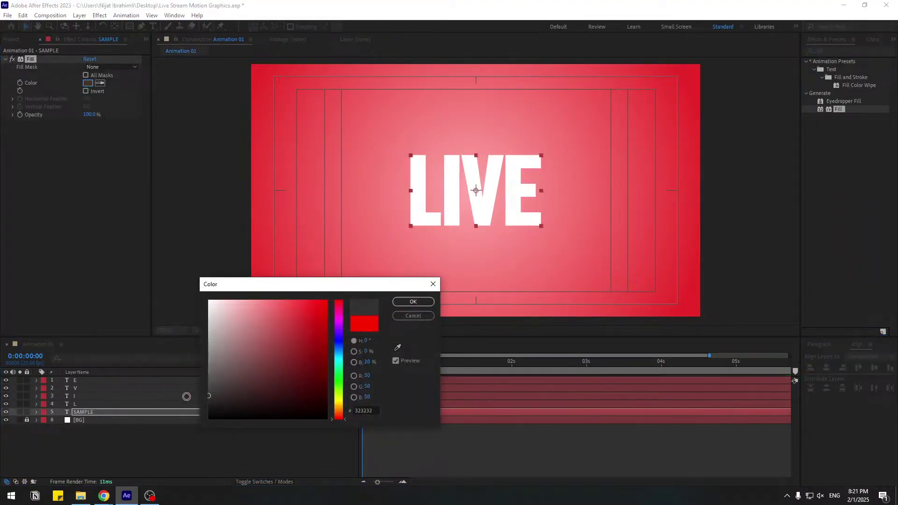
pyautogui.click(412, 301)
# Solo the SAMPLE layer briefly to check its fill, and lock the layer.
pyautogui.click(19, 412)
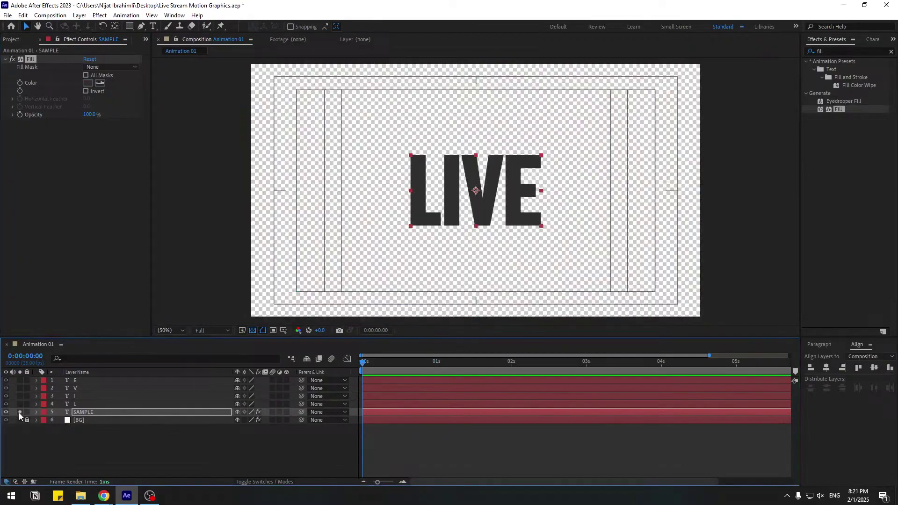
pyautogui.click(20, 412)
pyautogui.click(108, 441)
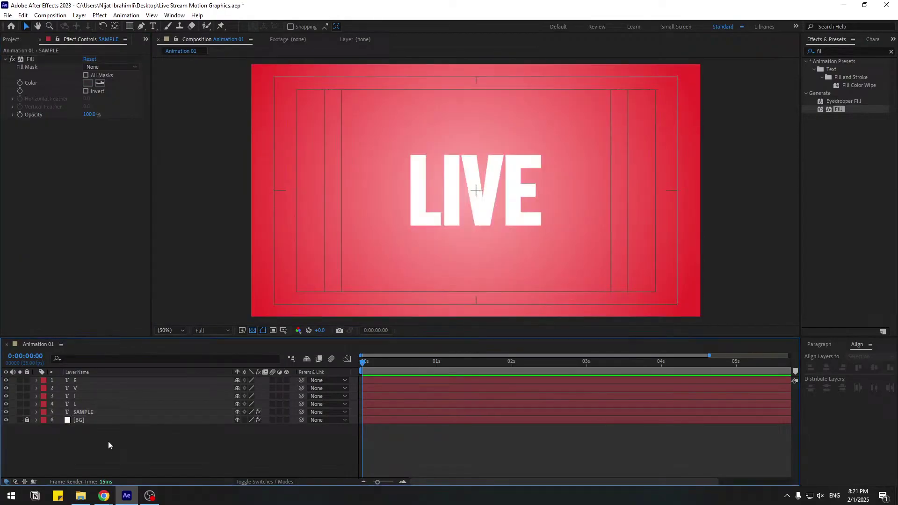
pyautogui.click(26, 411)
pyautogui.click(77, 404)
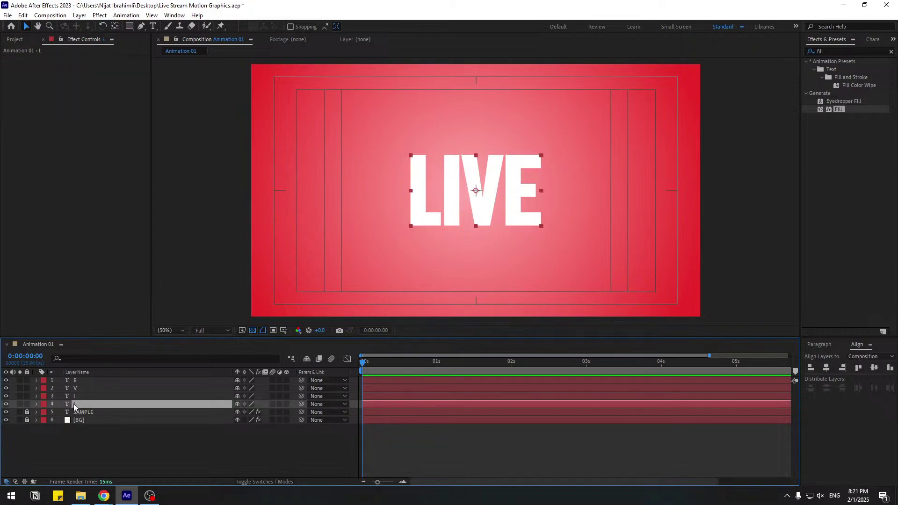
pyautogui.doubleClick(73, 404)
pyautogui.click(24, 28)
pyautogui.click(70, 456)
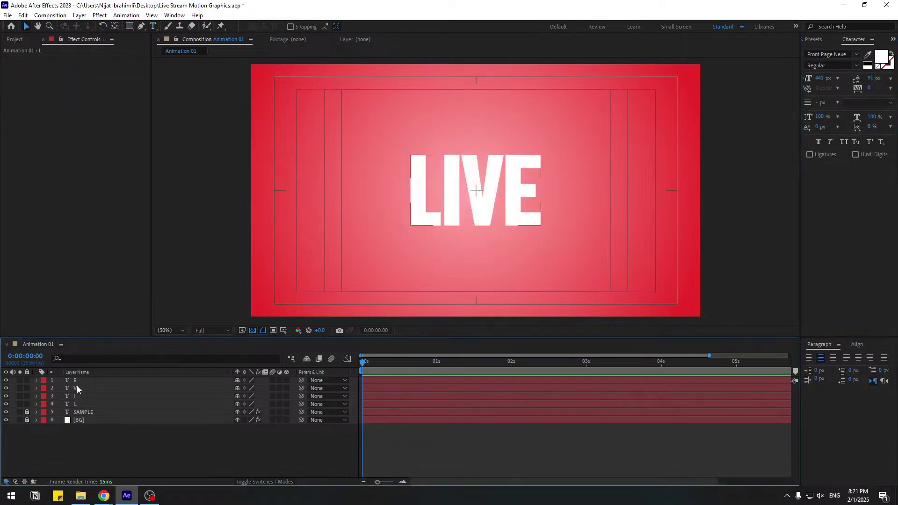
# Hide the E, V and I layers, and clear the selection.
pyautogui.click(80, 380)
pyautogui.keyDown('ctrl'); pyautogui.click(78, 388); pyautogui.keyUp('ctrl')
pyautogui.keyDown('ctrl'); pyautogui.click(82, 396); pyautogui.keyUp('ctrl')
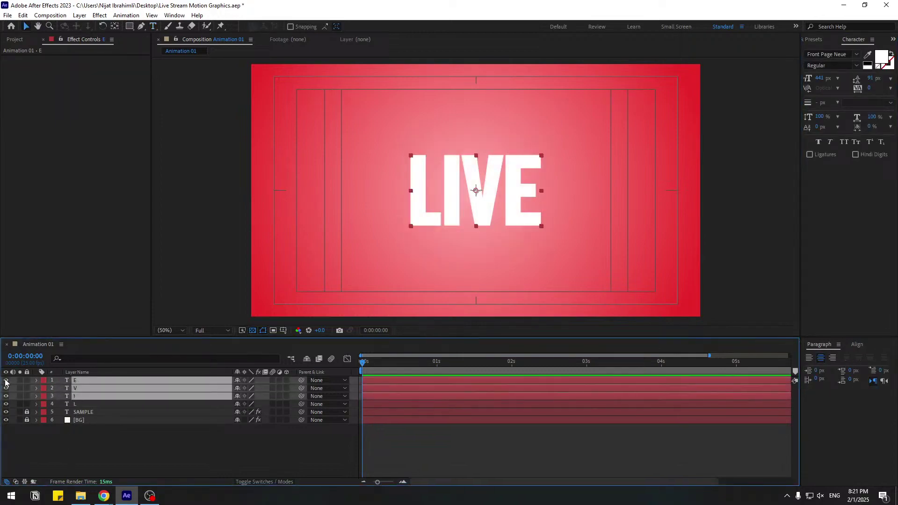
pyautogui.moveTo(6, 381); pyautogui.dragTo(5, 397)
pyautogui.click(133, 434)
# Edit the text of the L layer, deleting the other letters so that only L remains.
pyautogui.click(78, 405)
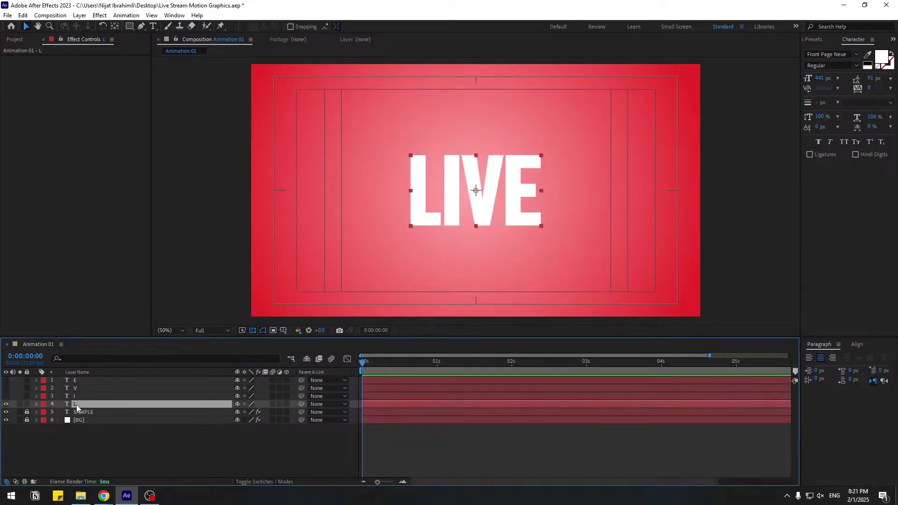
pyautogui.doubleClick(76, 405)
pyautogui.click(505, 214)
pyautogui.click(534, 210)
pyautogui.press('BackSpace')
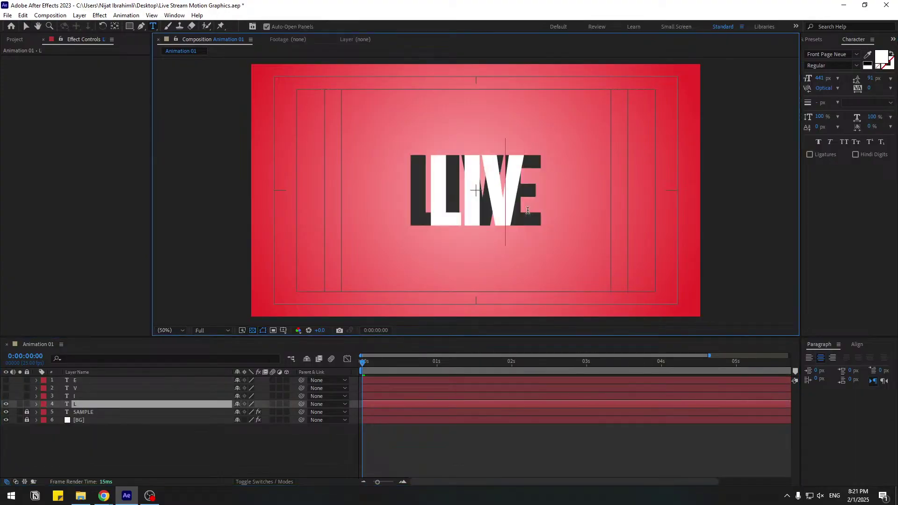
pyautogui.press('BackSpace')
pyautogui.press('BackSpace')
pyautogui.press('BackSpace')
pyautogui.click(534, 232)
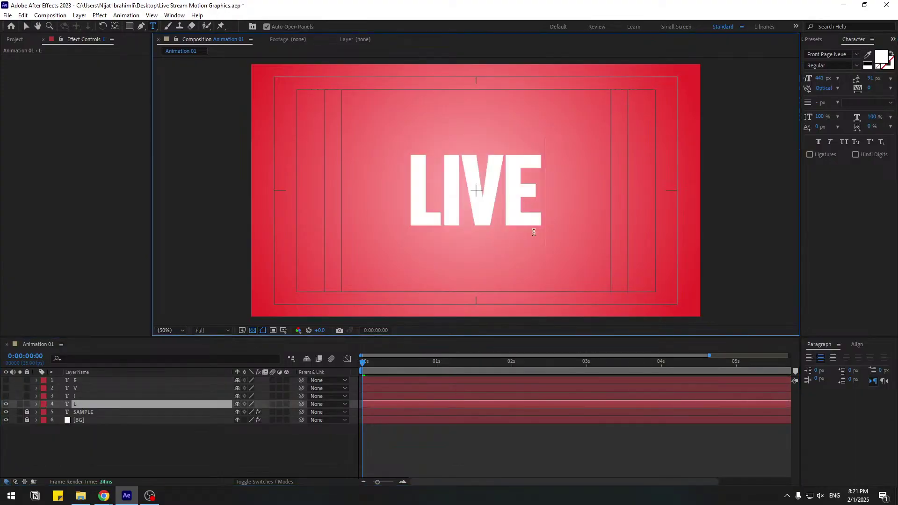
pyautogui.press('BackSpace')
pyautogui.press('BackSpace')
pyautogui.press('BackSpace')
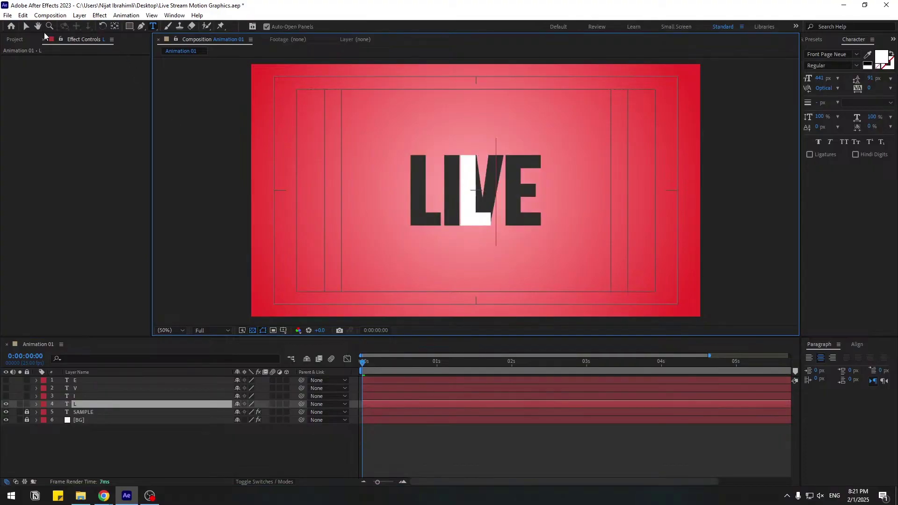
# Move the white L roughly over the first letter of the dark SAMPLE text.
pyautogui.click(26, 26)
pyautogui.moveTo(531, 261); pyautogui.dragTo(387, 213)
pyautogui.scroll(4, 572, 190)
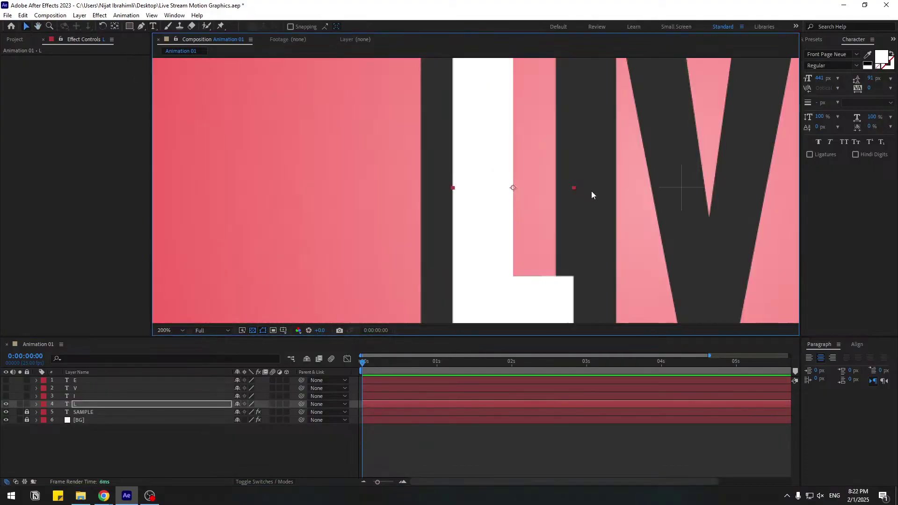
pyautogui.scroll(-1, 591, 191)
pyautogui.hotkey('shift', 'Left')
pyautogui.hotkey('shift', 'Left')
pyautogui.hotkey('shift', 'Left')
pyautogui.hotkey('shift', 'Left')
pyautogui.press('Right')
pyautogui.press('Right')
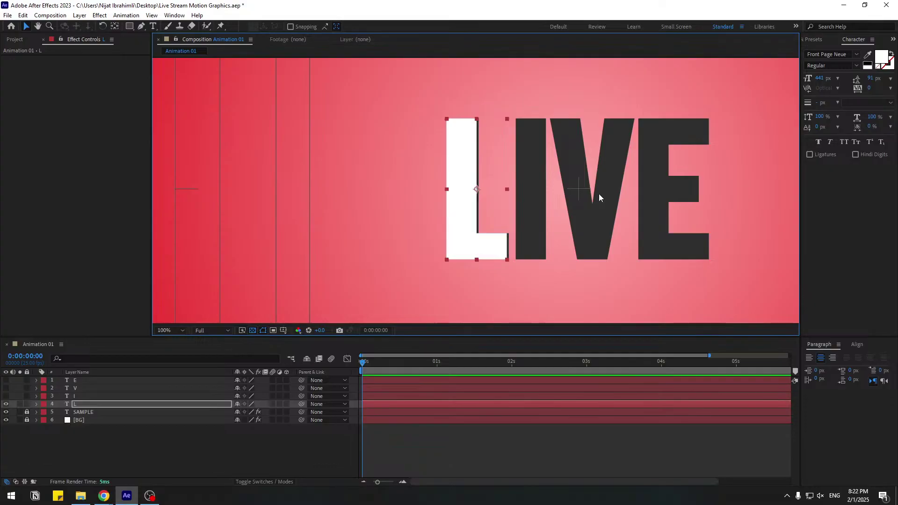
# Nudge the white L horizontally to cover the SAMPLE text's L exactly, and deselect the layer.
pyautogui.press('Right')
pyautogui.press('Right')
pyautogui.scroll(2, 488, 229)
pyautogui.press('Left')
pyautogui.press('Right')
pyautogui.press('Right')
pyautogui.scroll(-3, 487, 229)
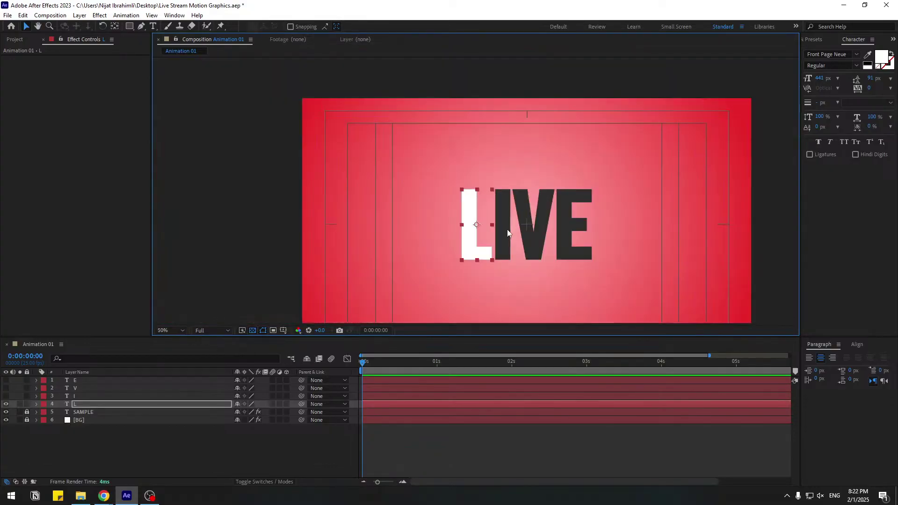
pyautogui.press('Left')
pyautogui.scroll(1, 496, 263)
pyautogui.press('Right')
pyautogui.moveTo(498, 287); pyautogui.dragTo(452, 184)
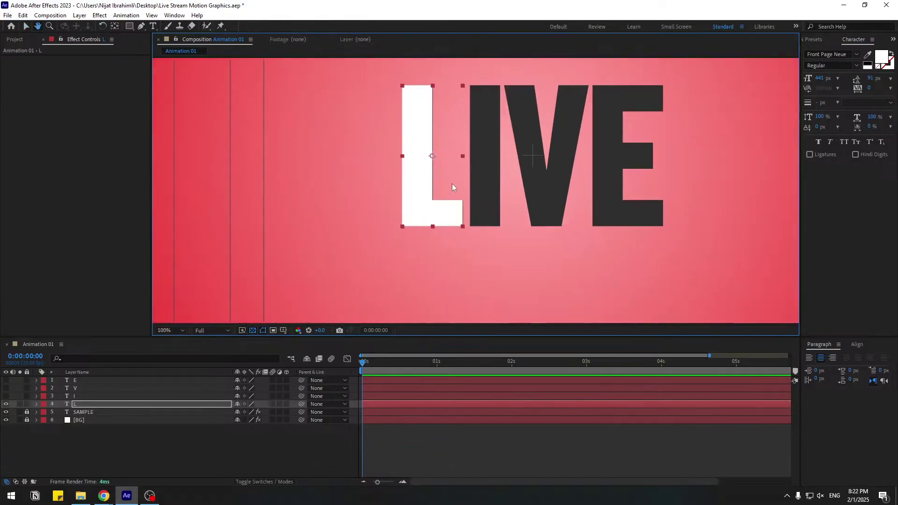
pyautogui.press('Right')
pyautogui.click(104, 446)
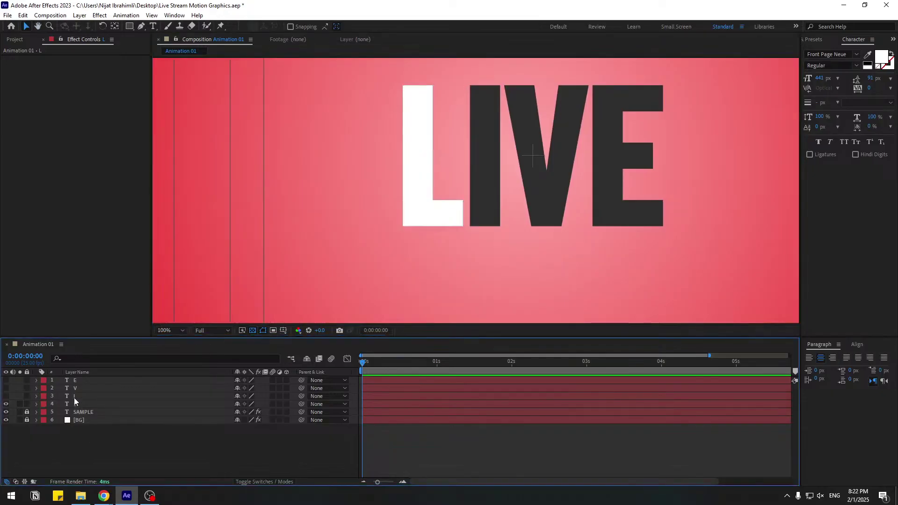
# Show the I layer and replace its text with the single letter I.
pyautogui.click(75, 396)
pyautogui.click(6, 396)
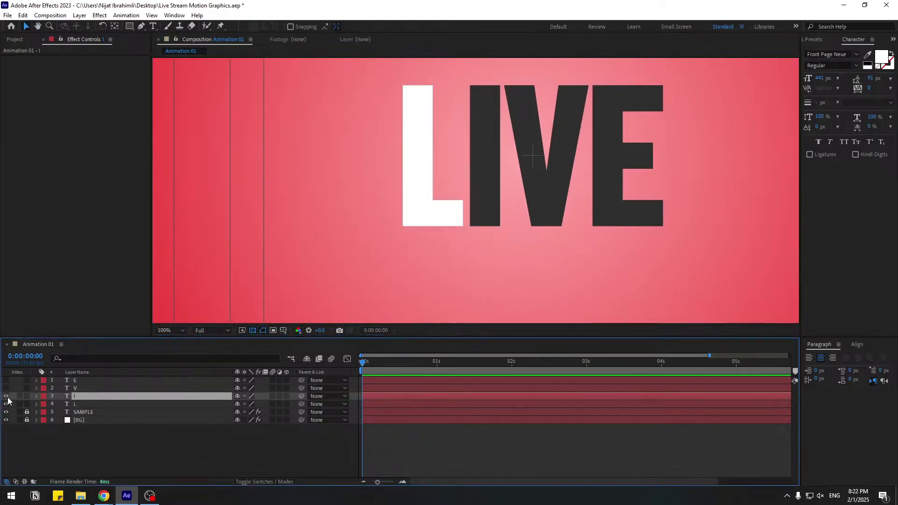
pyautogui.doubleClick(74, 398)
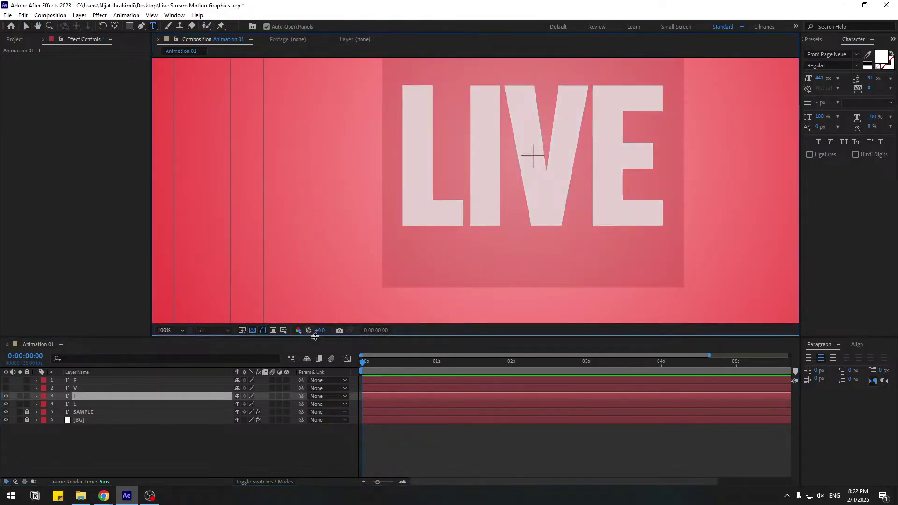
pyautogui.write('I')
pyautogui.click(26, 26)
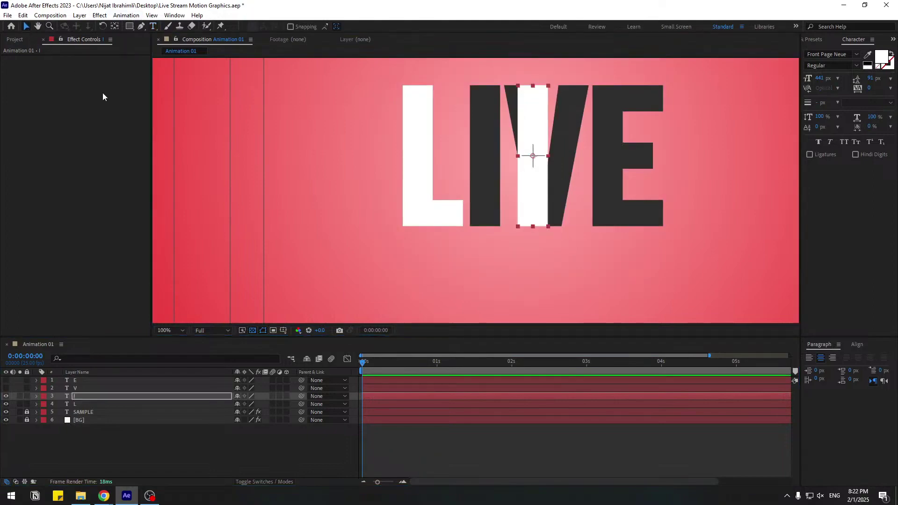
# Move the white I leftward until it exactly covers the I of the SAMPLE text.
pyautogui.hotkey('shift', 'Left')
pyautogui.hotkey('shift', 'Left')
pyautogui.hotkey('shift', 'Left')
pyautogui.hotkey('shift', 'Left')
pyautogui.hotkey('shift', 'Left')
pyautogui.hotkey('shift', 'Left')
pyautogui.hotkey('shift', 'Left')
pyautogui.hotkey('shift', 'Left')
pyautogui.hotkey('shift', 'Left')
pyautogui.hotkey('shift', 'Left')
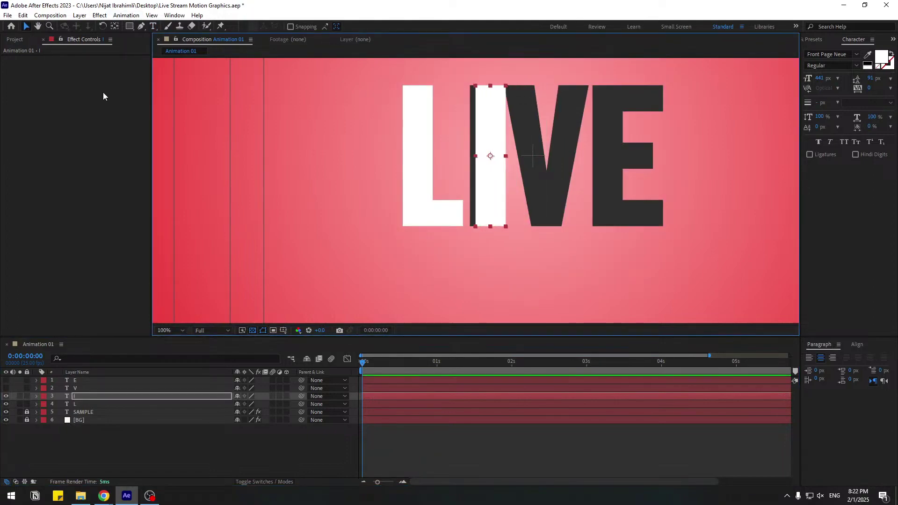
pyautogui.press('Left')
pyautogui.press('Left')
pyautogui.press('Right')
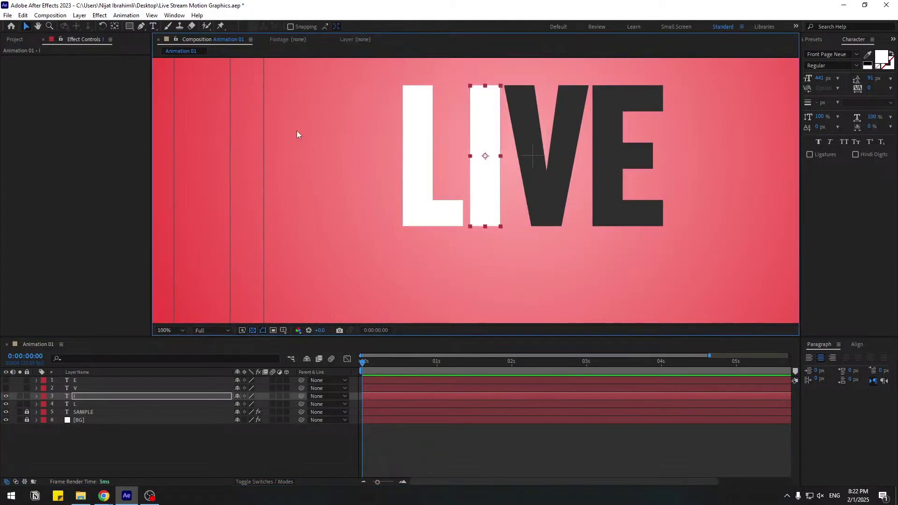
# Show the V layer and replace its text with the single letter V.
pyautogui.click(71, 389)
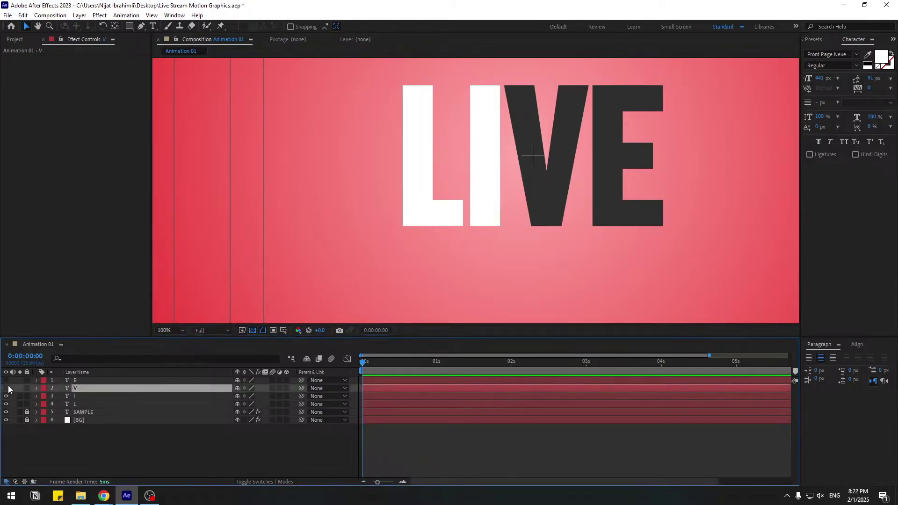
pyautogui.click(6, 388)
pyautogui.hotkey('ctrl', 't')
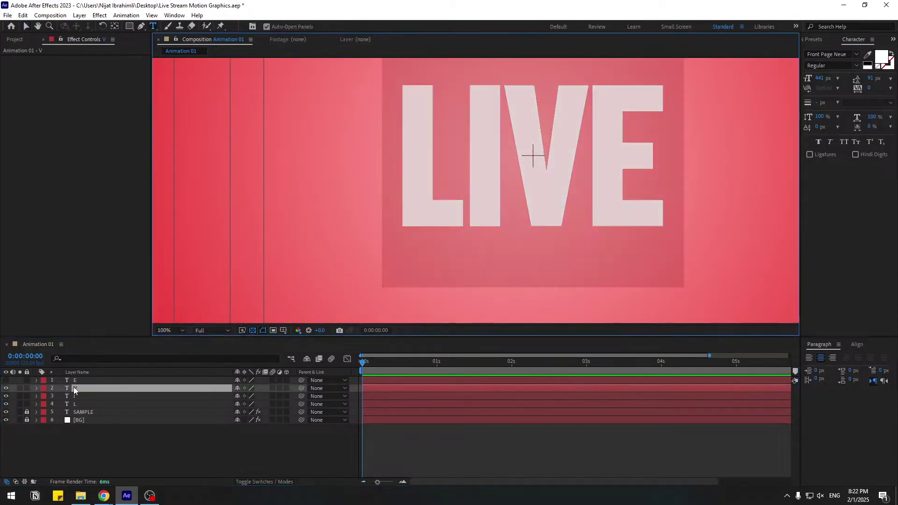
pyautogui.press('Escape')
pyautogui.press('v')
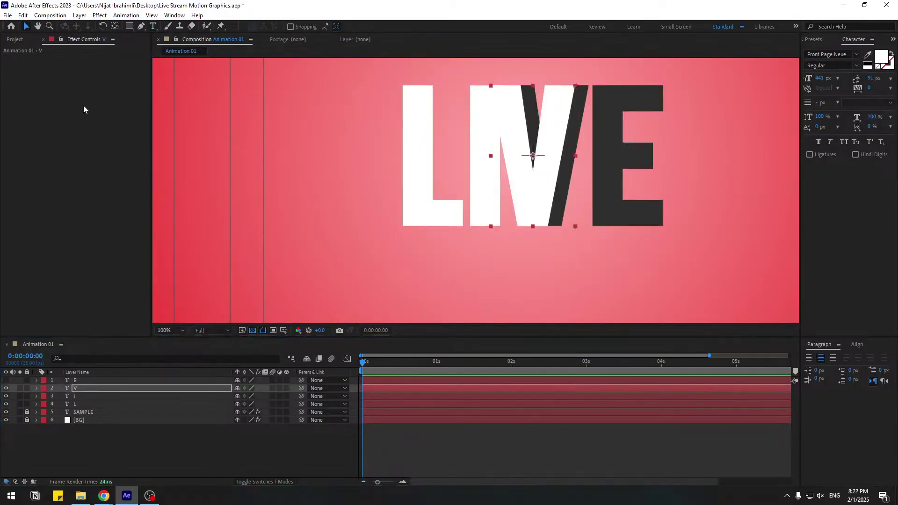
# Move the white V rightward to cover the V of the SAMPLE text.
pyautogui.hotkey('shift', 'Right')
pyautogui.hotkey('shift', 'Right')
pyautogui.hotkey('shift', 'Right')
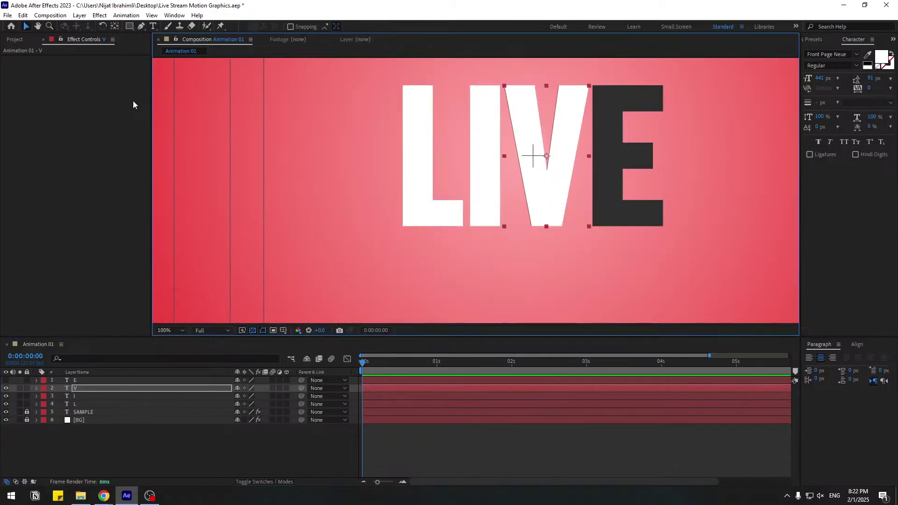
# Show the E layer and replace its text with the single letter E.
pyautogui.click(79, 381)
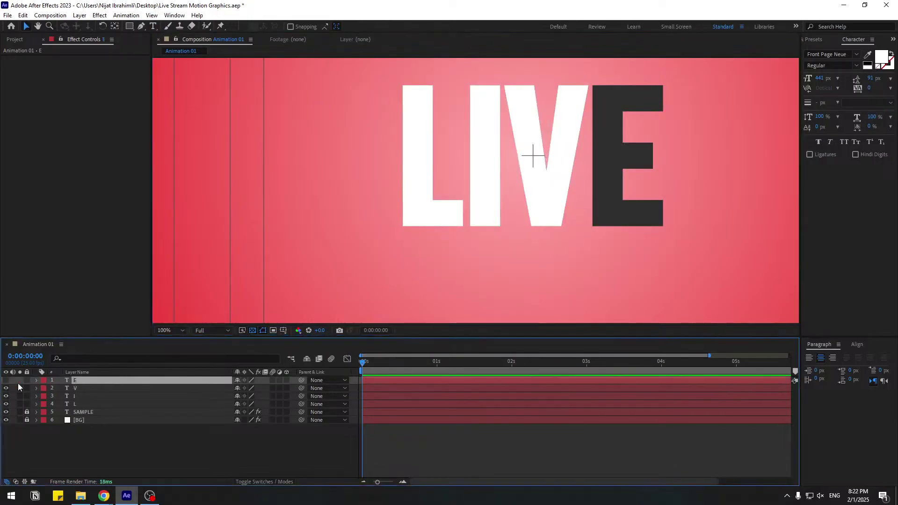
pyautogui.click(7, 381)
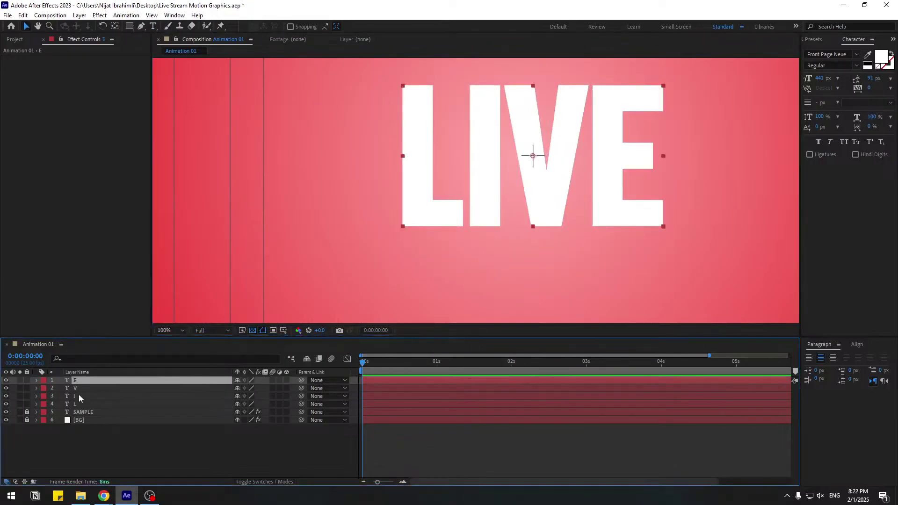
pyautogui.doubleClick(76, 382)
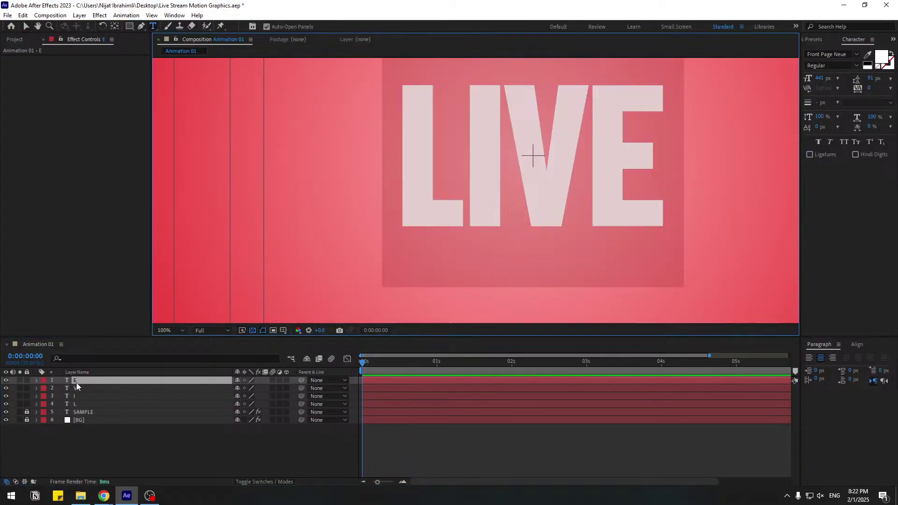
pyautogui.press('Escape')
pyautogui.press('v')
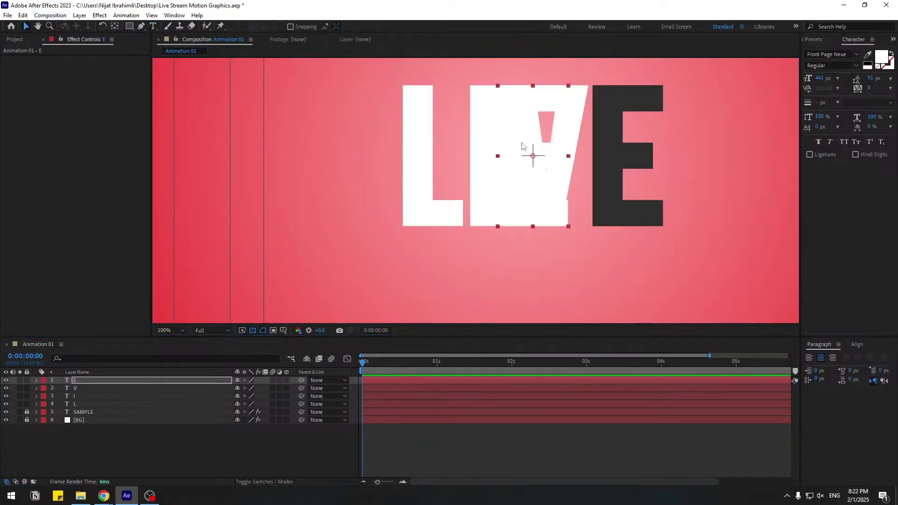
# Move the white E rightward until it exactly covers the E of the SAMPLE text.
pyautogui.hotkey('shift', 'Right')
pyautogui.hotkey('shift', 'Right')
pyautogui.hotkey('shift', 'Right')
pyautogui.hotkey('shift', 'Right')
pyautogui.hotkey('shift', 'Right')
pyautogui.hotkey('shift', 'Right')
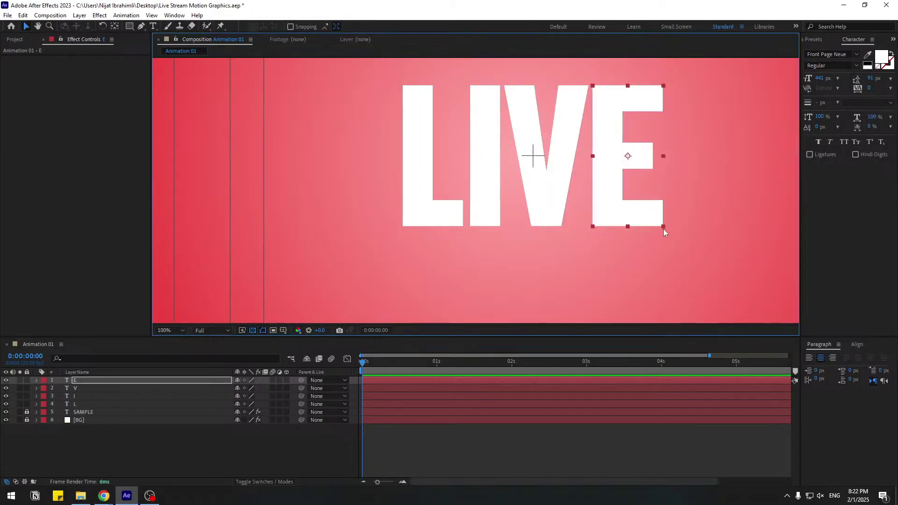
# Unlock the SAMPLE text layer and delete it.
pyautogui.click(26, 412)
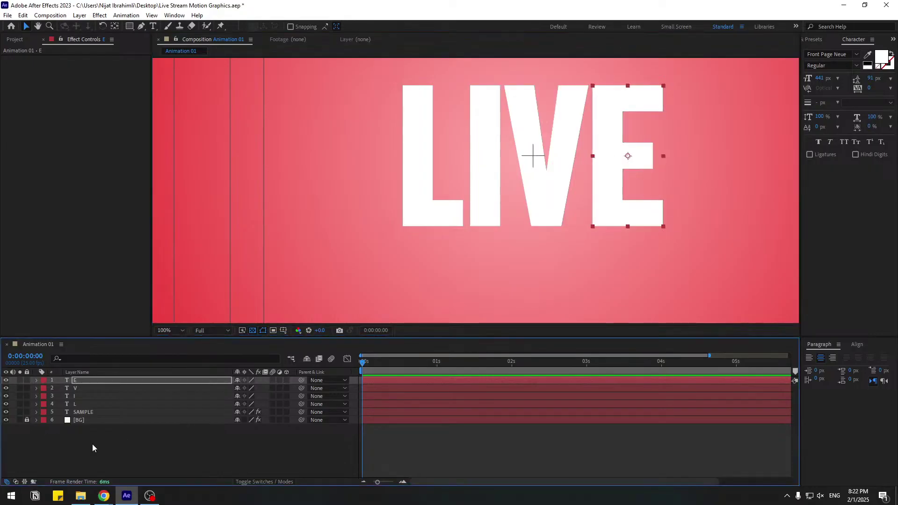
pyautogui.click(92, 447)
pyautogui.click(91, 413)
pyautogui.press('Delete')
pyautogui.click(76, 404)
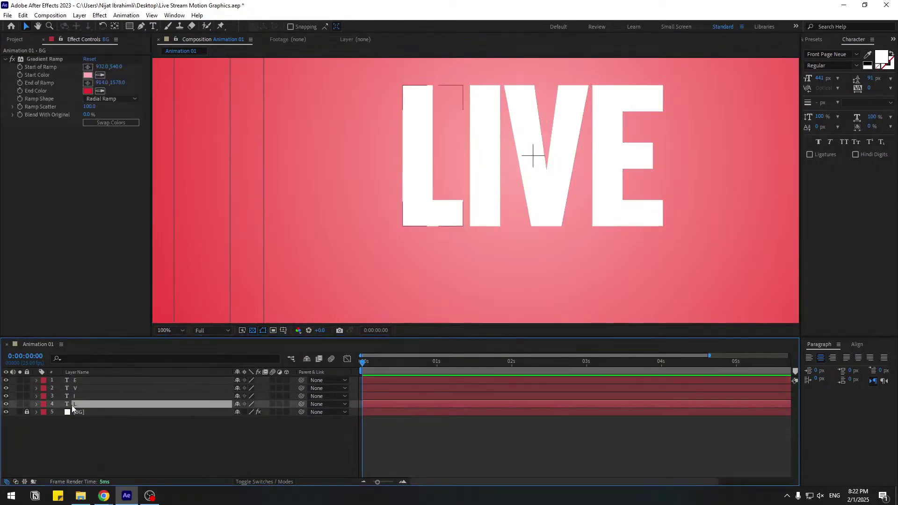
pyautogui.click(78, 397)
pyautogui.click(78, 388)
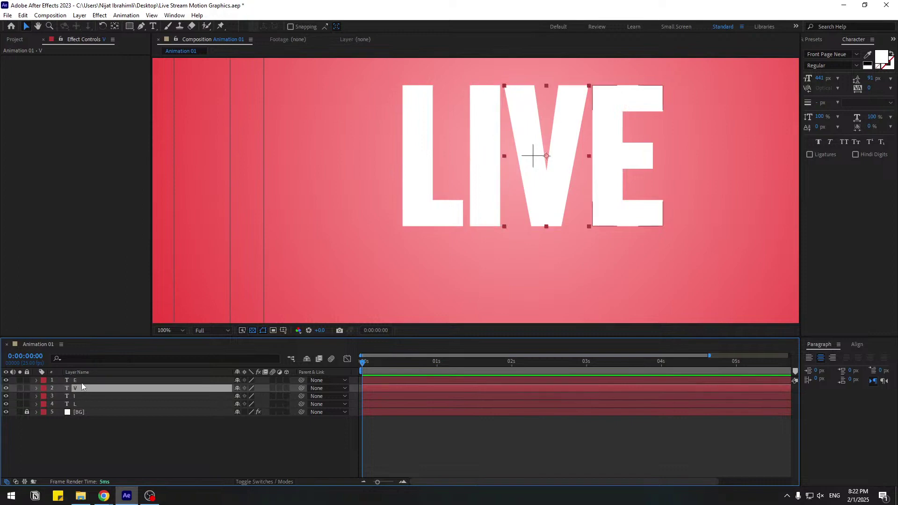
pyautogui.click(81, 380)
pyautogui.click(80, 436)
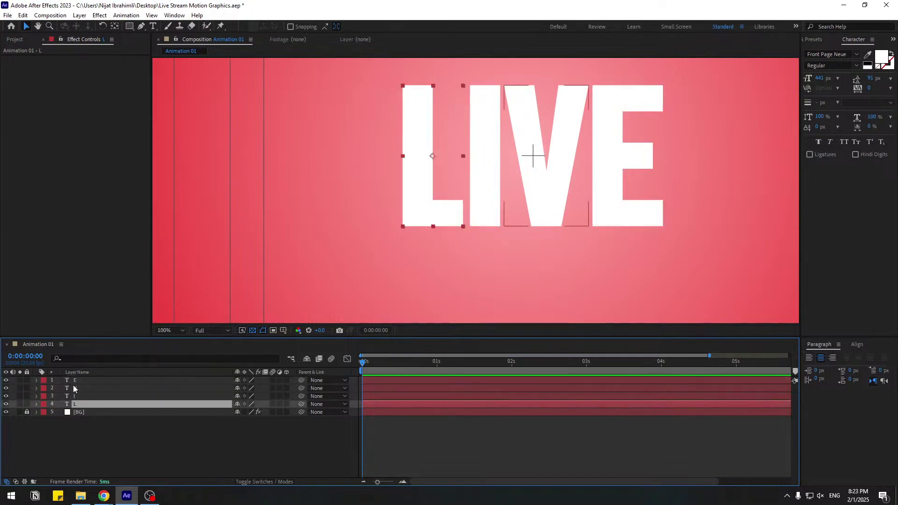
# Select all four letter layers and set their anchor points to bottom centre with Animation Composer's Anchor Point Mover.
pyautogui.keyDown('shift'); pyautogui.click(151, 380); pyautogui.keyUp('shift')
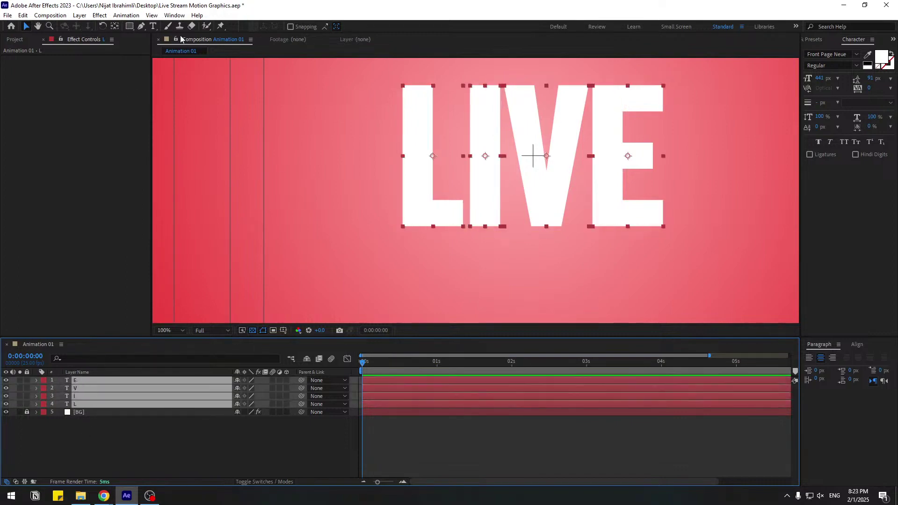
pyautogui.click(175, 15)
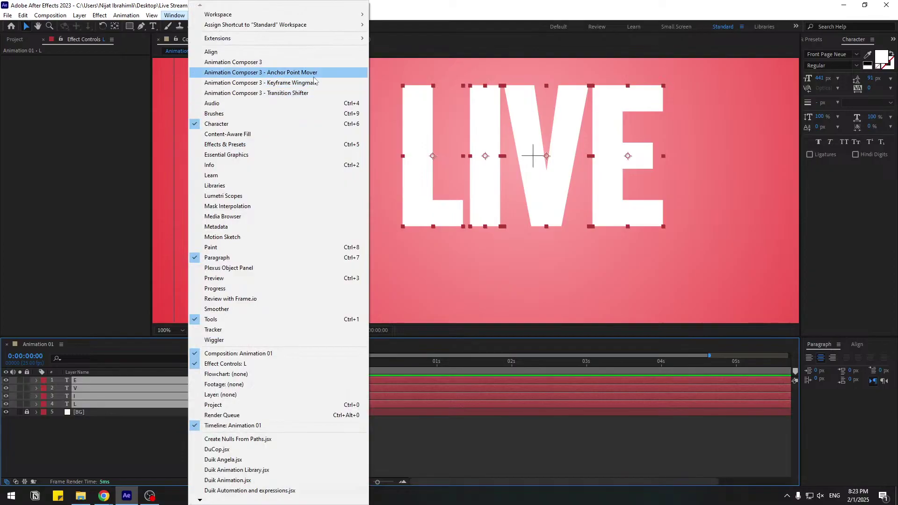
pyautogui.click(307, 74)
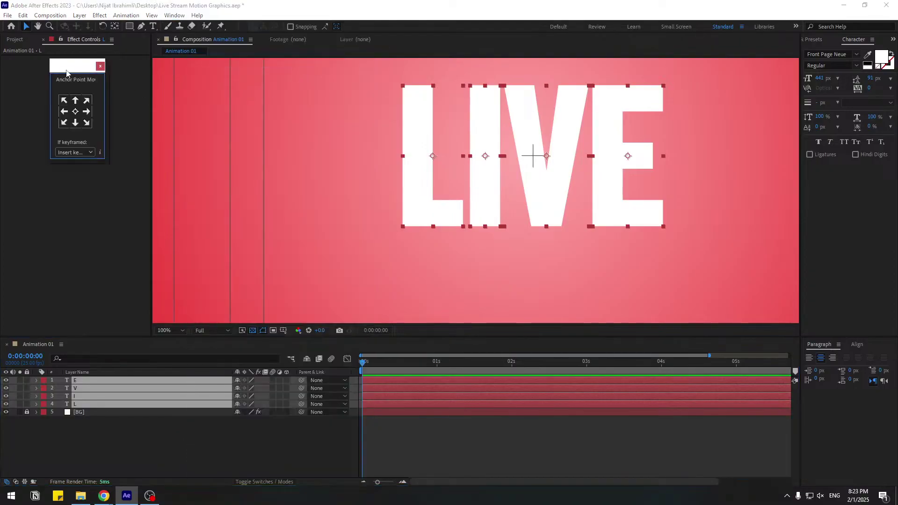
pyautogui.moveTo(67, 73); pyautogui.dragTo(310, 94)
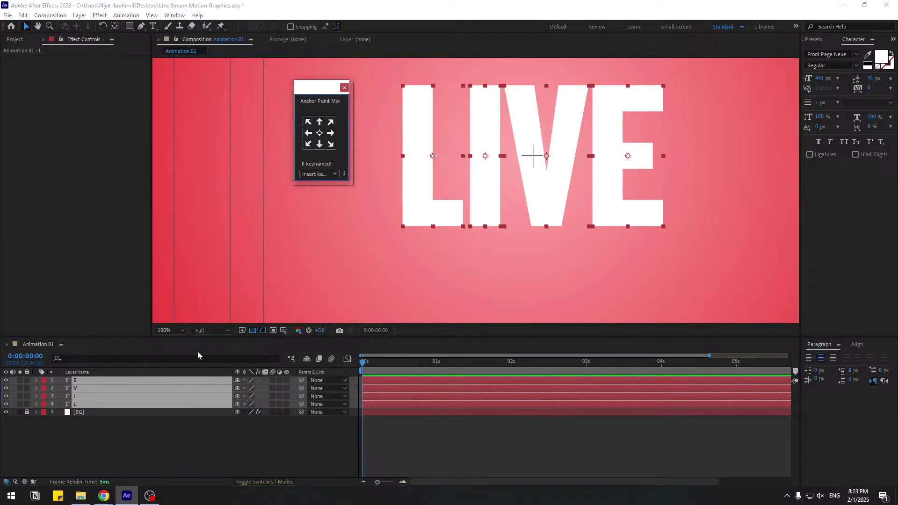
pyautogui.click(319, 145)
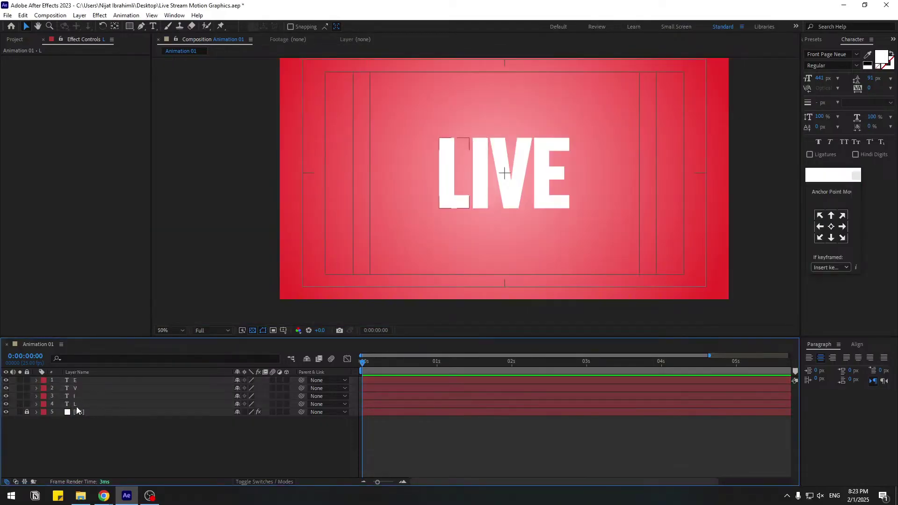
# Set the L layer's scale to 0, 0% and start keyframing it at 0:00:00:00.
pyautogui.click(76, 405)
pyautogui.press('.')
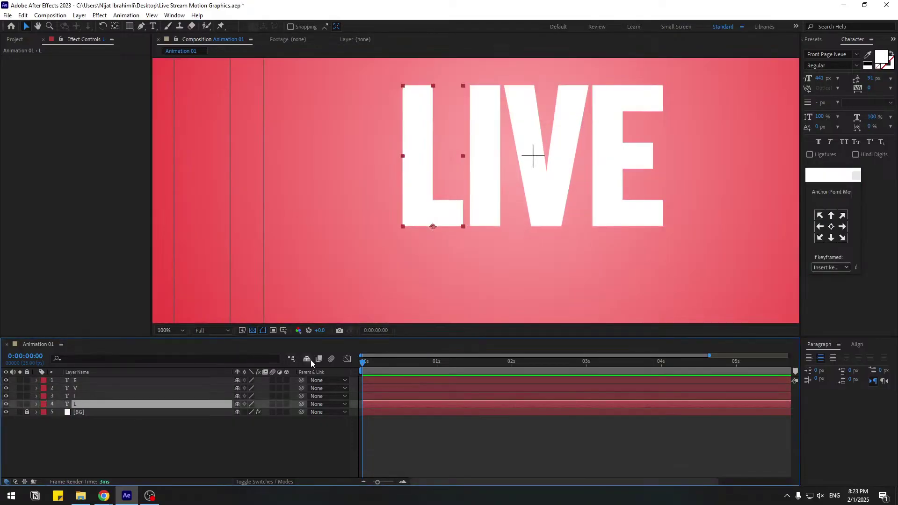
pyautogui.press('s')
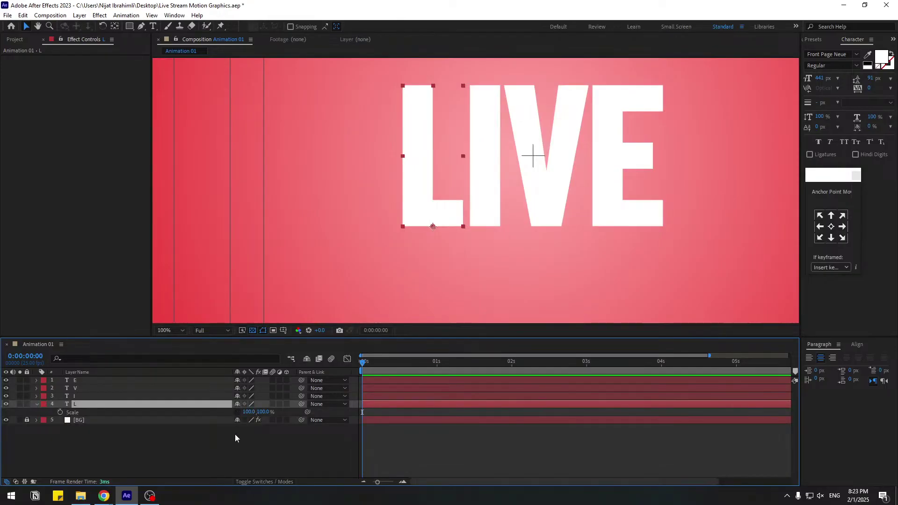
pyautogui.click(248, 412)
pyautogui.write('0')
pyautogui.press('Return')
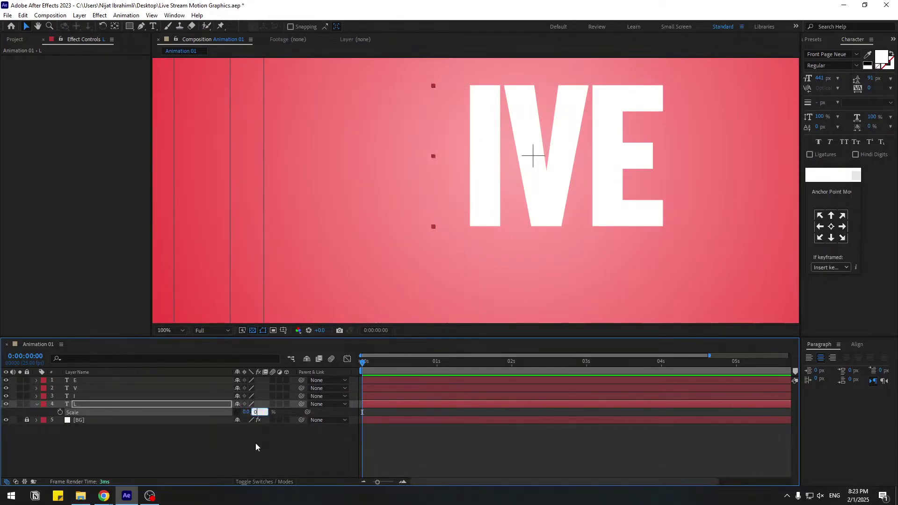
pyautogui.click(60, 413)
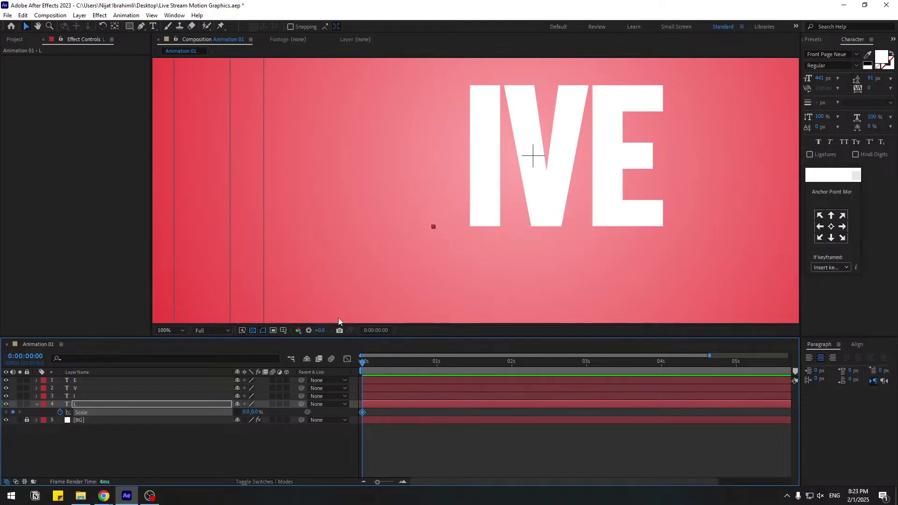
# Add a scale keyframe to the L at 0:00:00:10 with 100% width and 120% height.
pyautogui.hotkey('shift', 'pagedown')
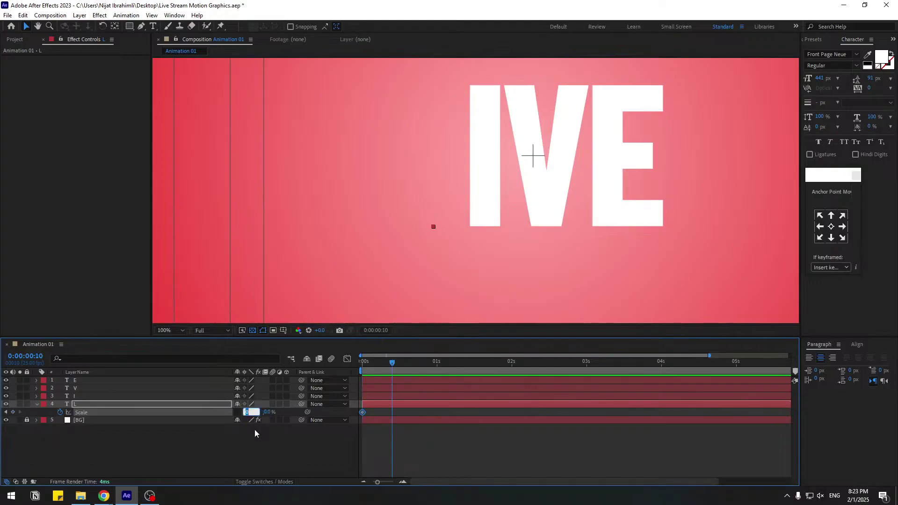
pyautogui.write('100')
pyautogui.press('Return')
pyautogui.write('1')
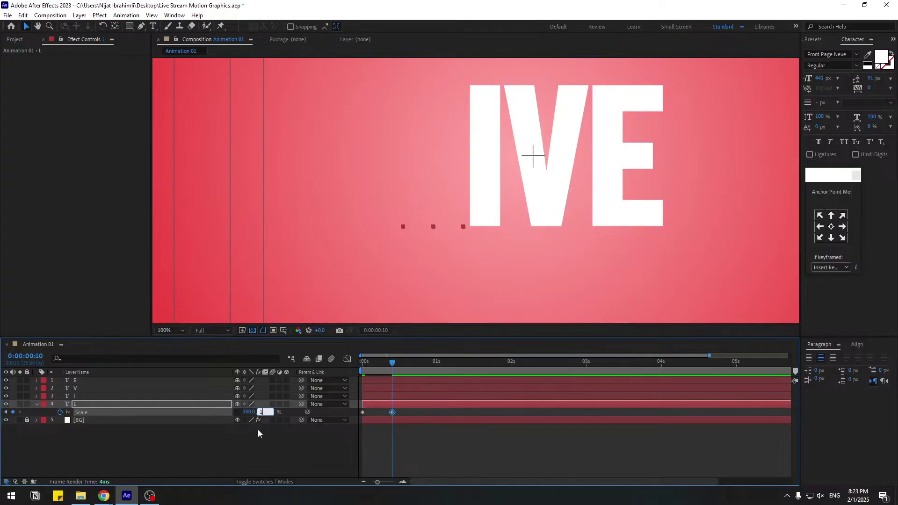
pyautogui.write('00')
pyautogui.press('Return')
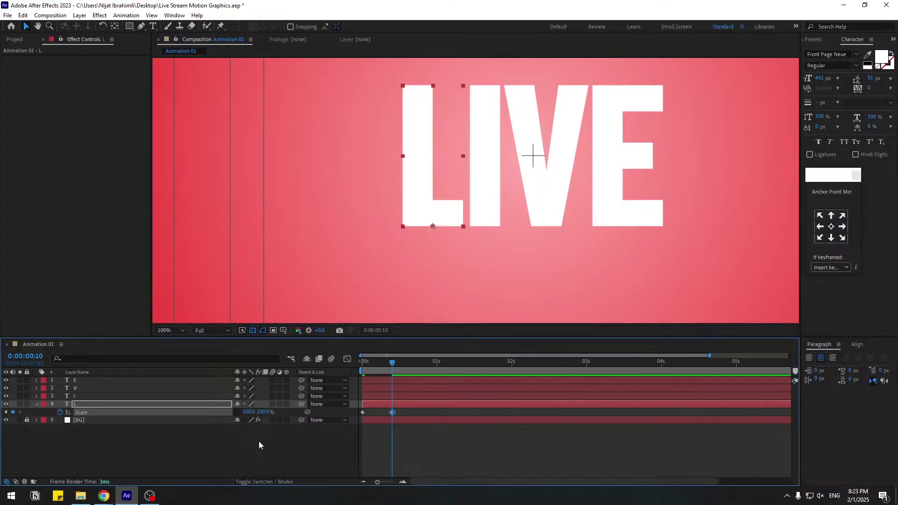
pyautogui.click(260, 412)
pyautogui.write('120')
pyautogui.press('Return')
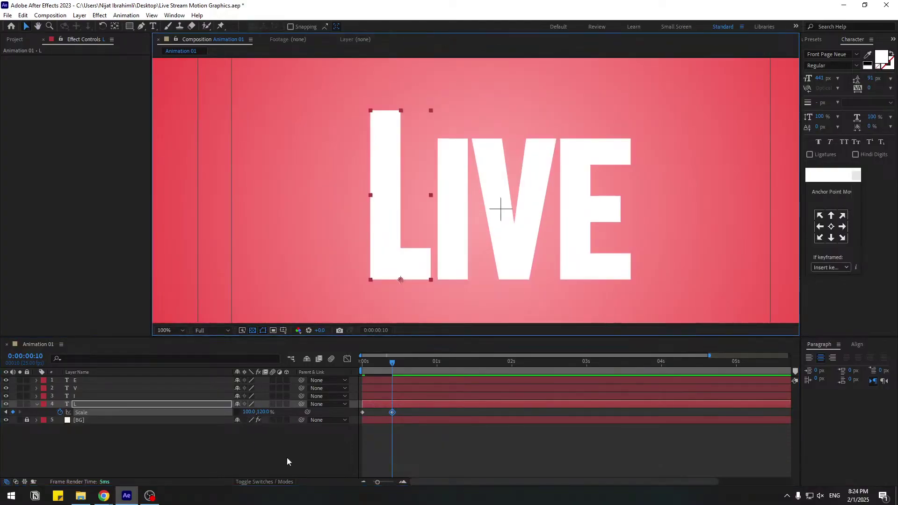
# Add a scale keyframe to the L at 0:00:00:20 with 110% width and 80% height.
pyautogui.hotkey('shift', 'pagedown')
pyautogui.click(262, 412)
pyautogui.write('80')
pyautogui.press('Return')
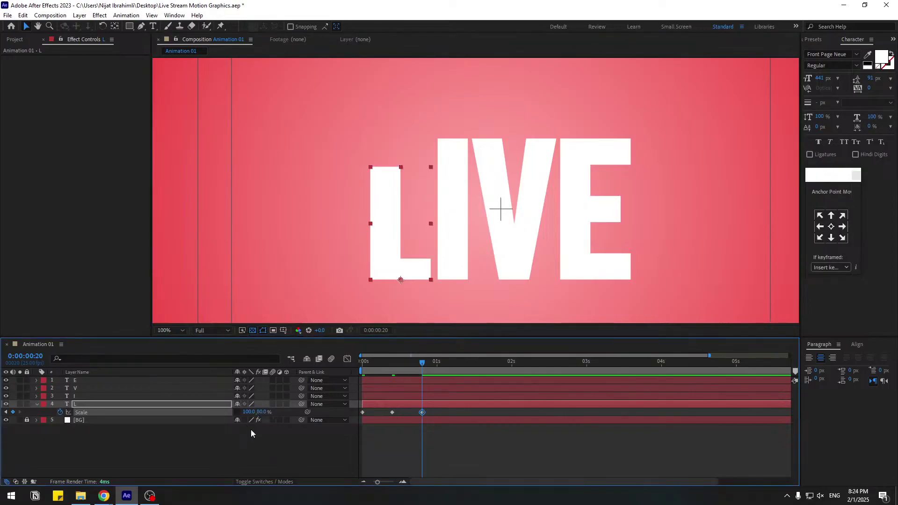
pyautogui.write('110')
pyautogui.press('Return')
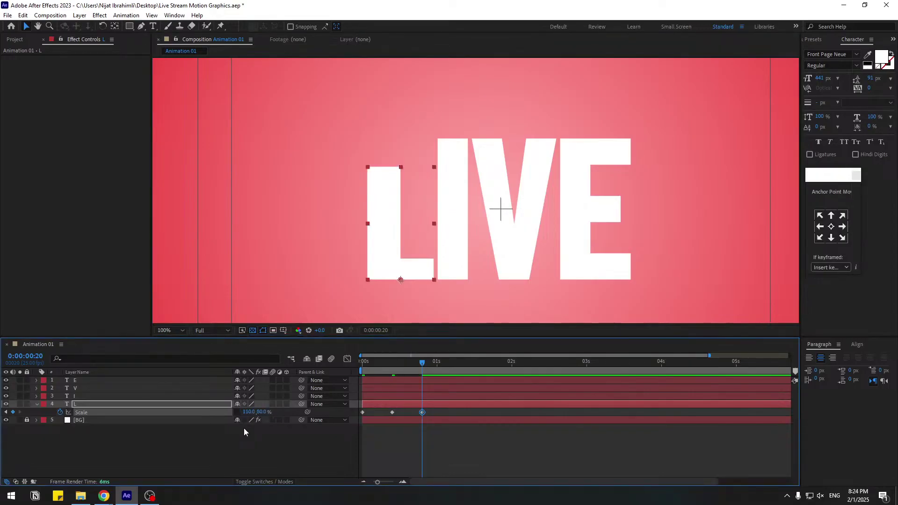
# Add a scale keyframe to the L at 0:00:01:05 with 95% width and 110% height.
pyautogui.moveTo(391, 363); pyautogui.dragTo(422, 358)
pyautogui.hotkey('shift', 'pagedown')
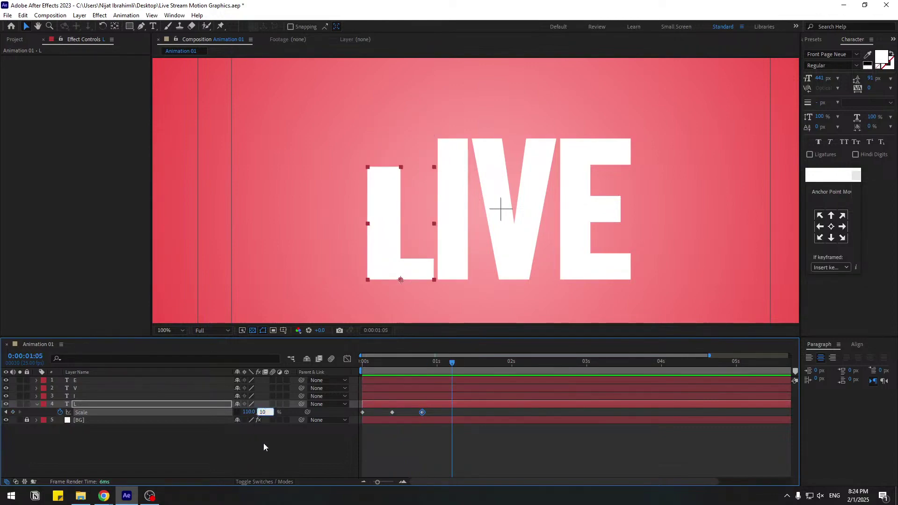
pyautogui.write('110')
pyautogui.press('Return')
pyautogui.click(250, 413)
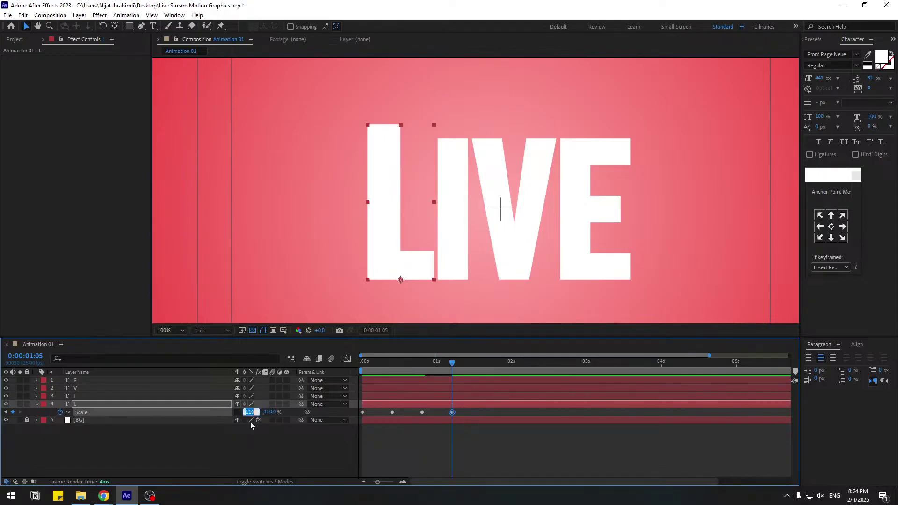
pyautogui.write('95')
pyautogui.press('Return')
# Add a final scale keyframe to the L at 0:00:01:15 with 100% width and 100% height.
pyautogui.hotkey('shift', 'pagedown')
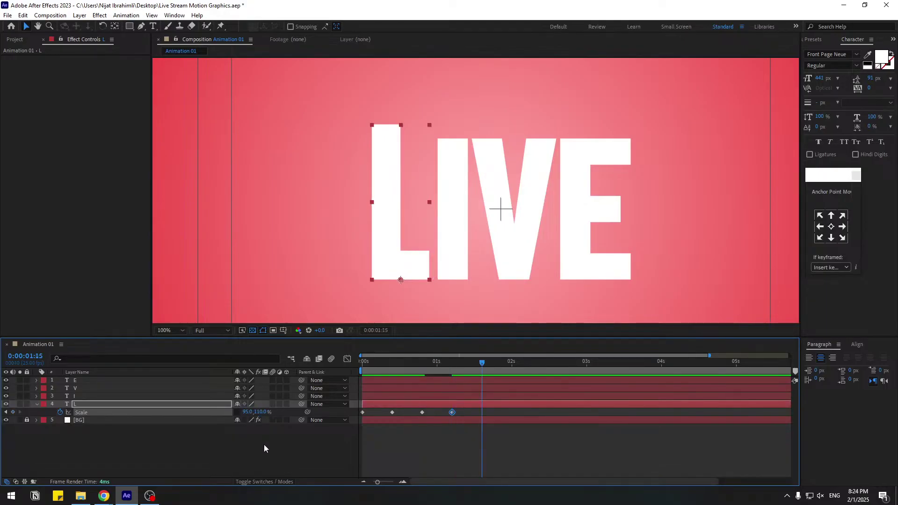
pyautogui.click(247, 412)
pyautogui.write('100')
pyautogui.press('Return')
pyautogui.click(263, 412)
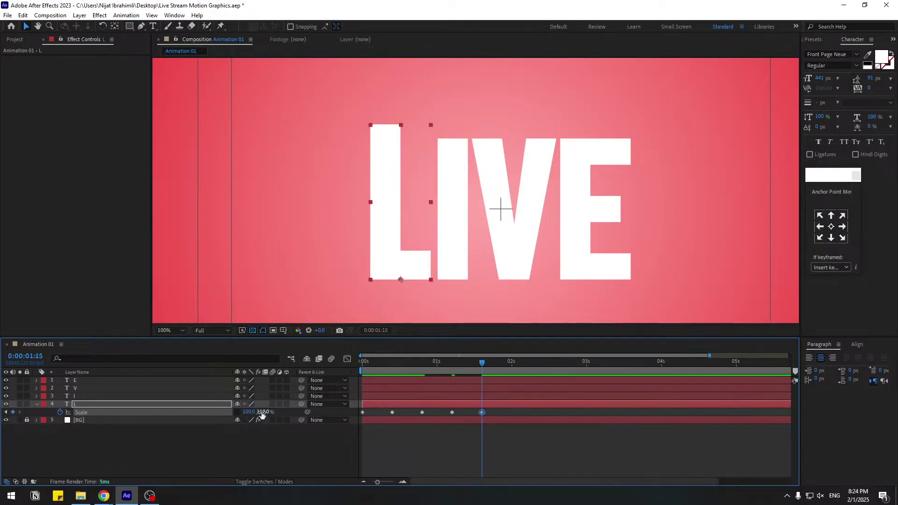
pyautogui.write('100')
pyautogui.press('Return')
# Apply Easy Ease to all five scale keyframes of the L layer.
pyautogui.moveTo(486, 417); pyautogui.dragTo(366, 411)
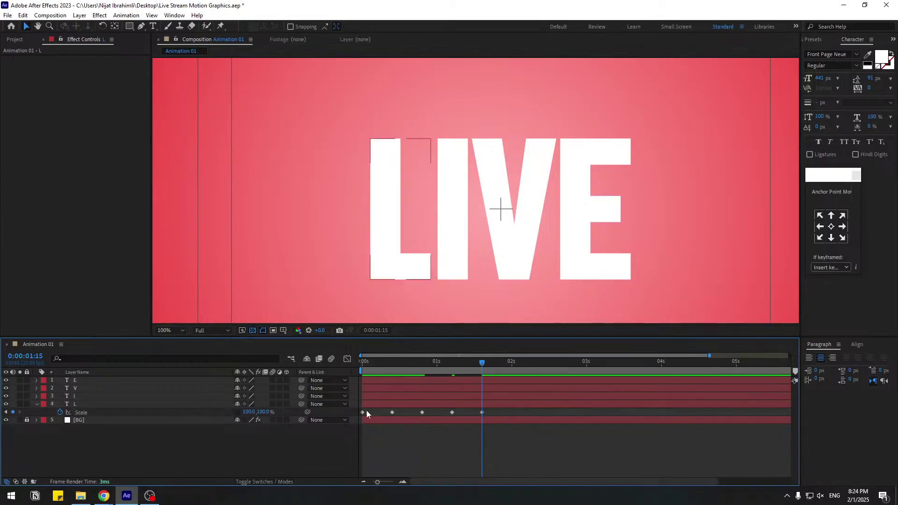
pyautogui.rightClick(363, 413)
pyautogui.rightClick(366, 411)
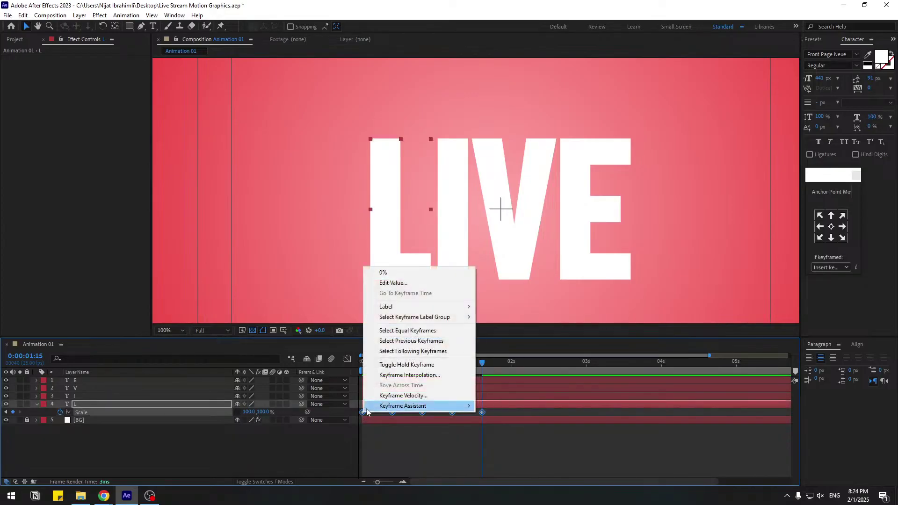
pyautogui.moveTo(402, 406)
pyautogui.click(598, 440)
# Preview the L's bouncing scale animation from the start of the composition.
pyautogui.press('space')
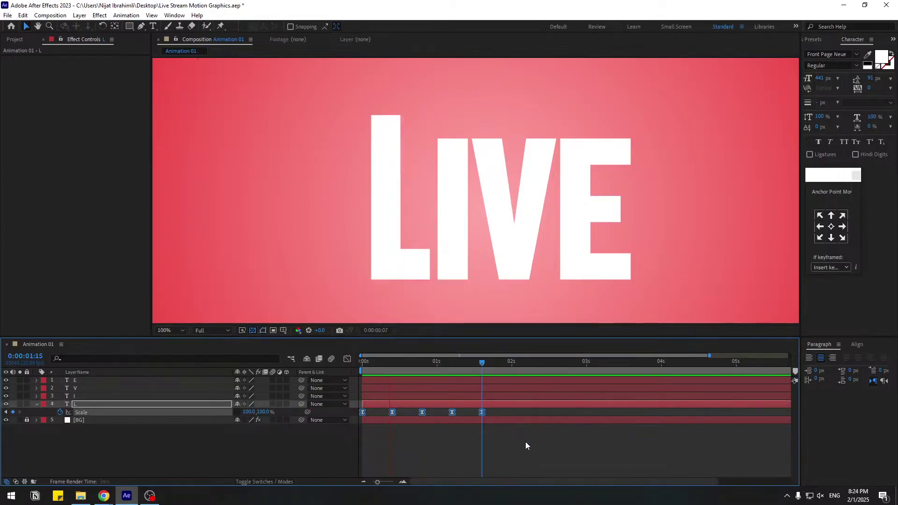
pyautogui.scroll(-1, 523, 237)
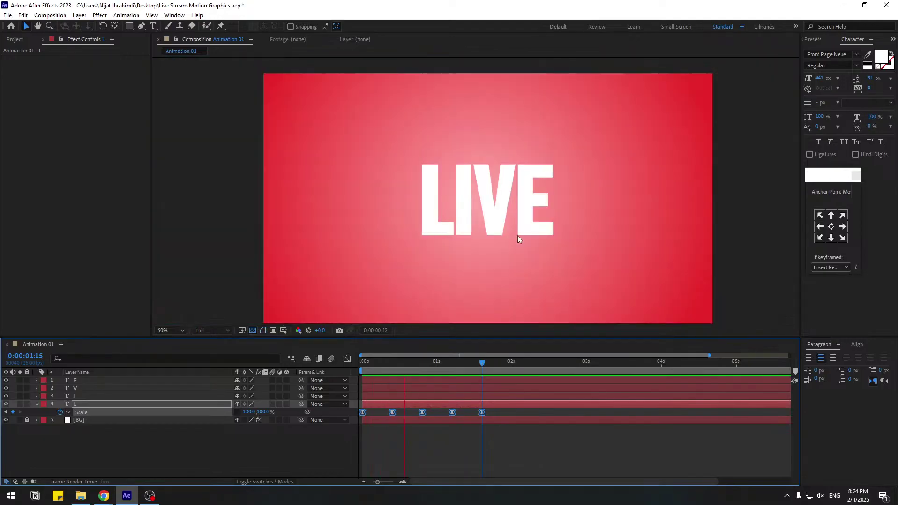
pyautogui.press('space')
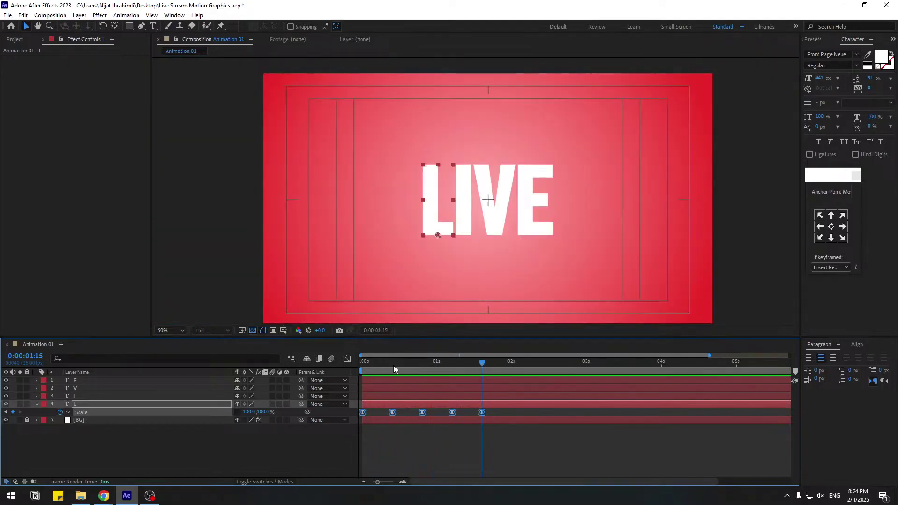
pyautogui.moveTo(393, 364); pyautogui.dragTo(361, 364)
pyautogui.scroll(1, 509, 269)
pyautogui.press('space')
pyautogui.press('space')
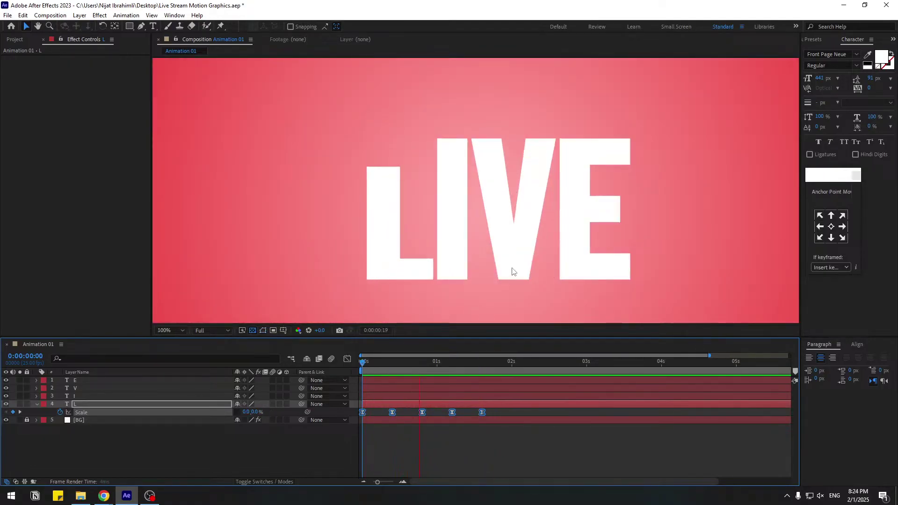
pyautogui.press('space')
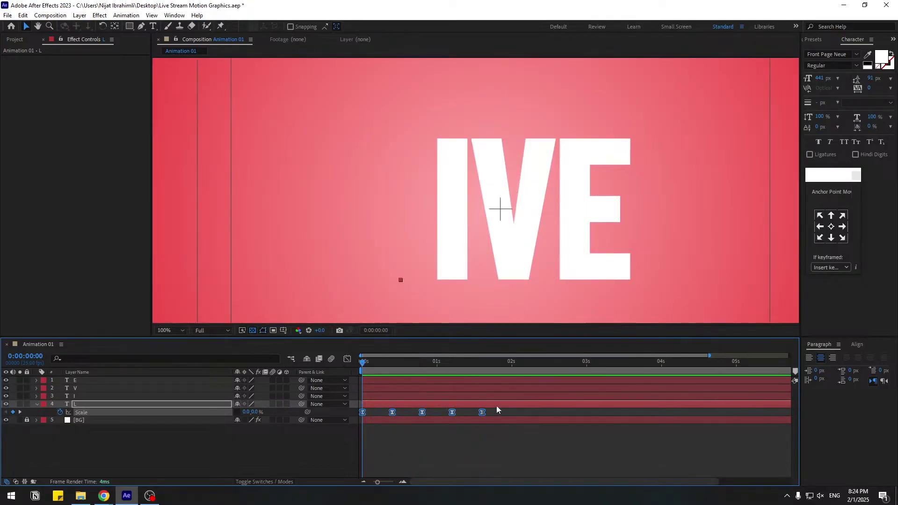
# Copy the L's five scale keyframes onto the I, V and E layers from 0:00:00:00 and preview the animation.
pyautogui.moveTo(365, 414); pyautogui.dragTo(353, 422)
pyautogui.hotkey('ctrl', 's')
pyautogui.click(74, 397)
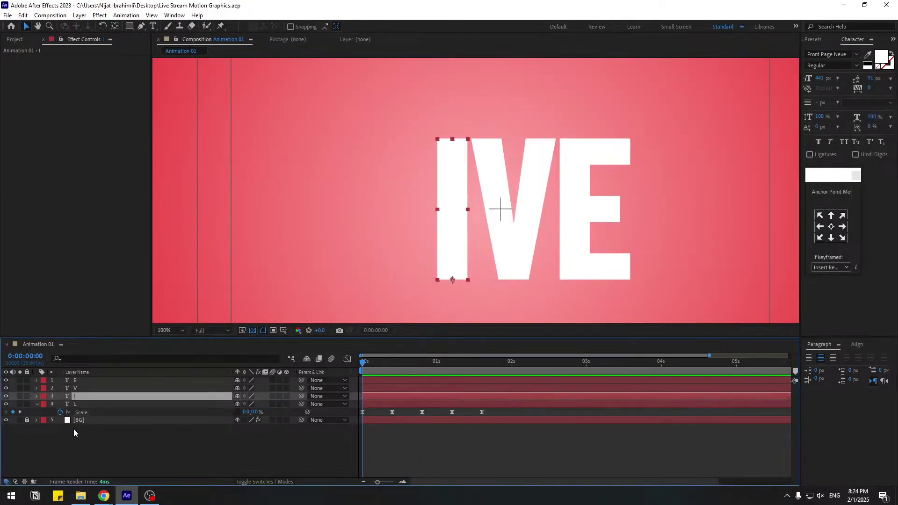
pyautogui.keyDown('ctrl'); pyautogui.click(76, 389); pyautogui.keyUp('ctrl')
pyautogui.keyDown('ctrl'); pyautogui.click(77, 381); pyautogui.keyUp('ctrl')
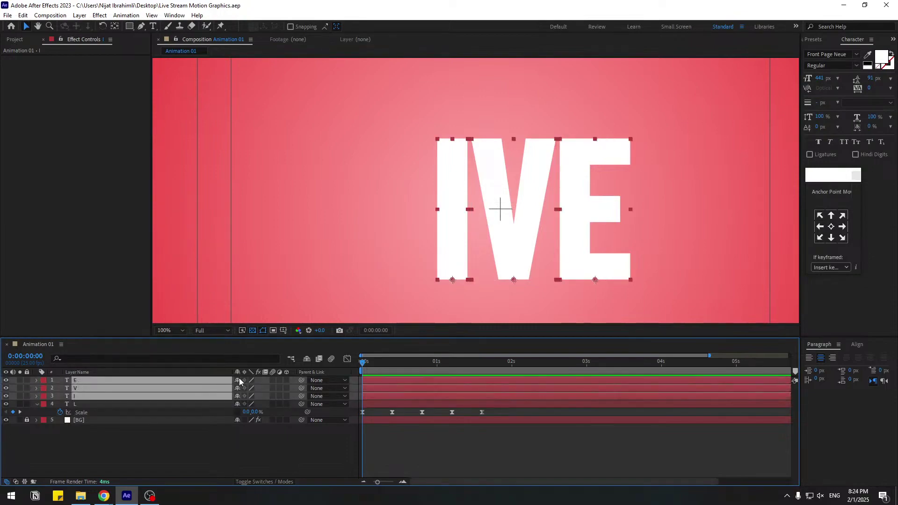
pyautogui.press('s')
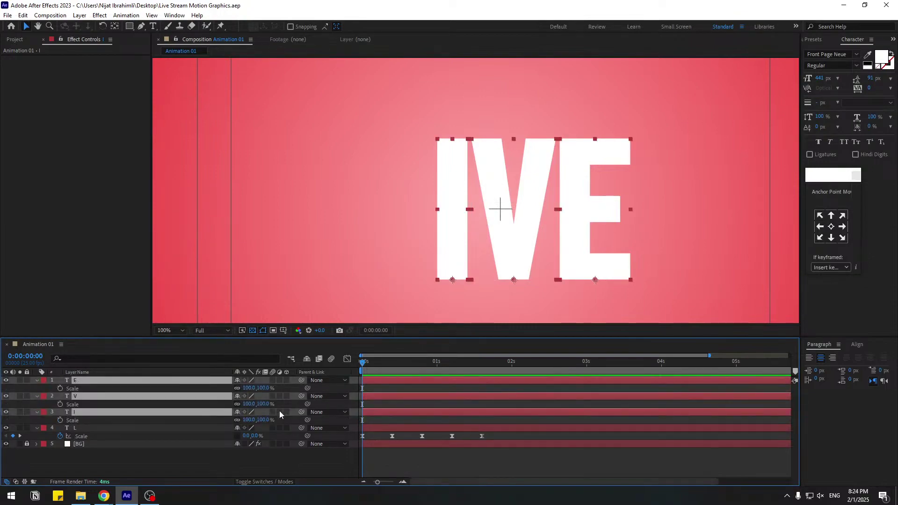
pyautogui.hotkey('ctrl', 'v')
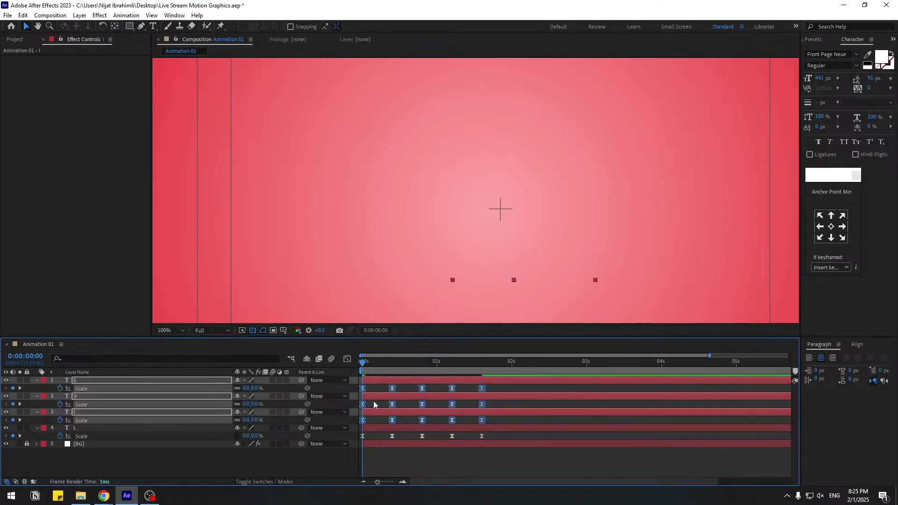
pyautogui.press('space')
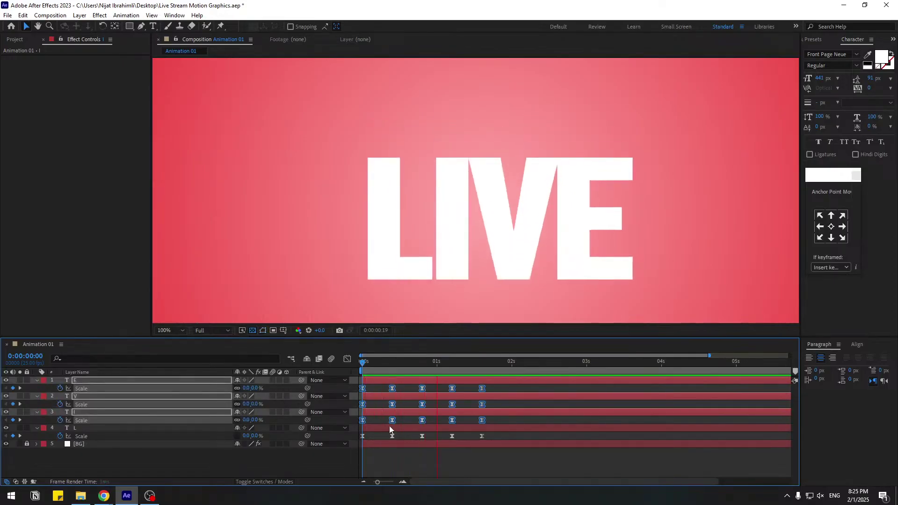
pyautogui.press('space')
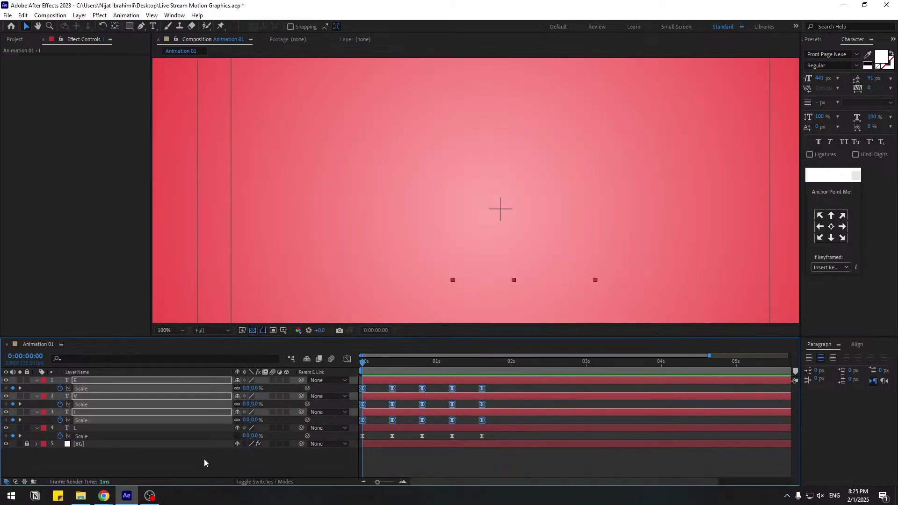
# Shift the I layer with its scale keyframes so it starts at 0:00:00:03.
pyautogui.click(139, 453)
pyautogui.click(82, 412)
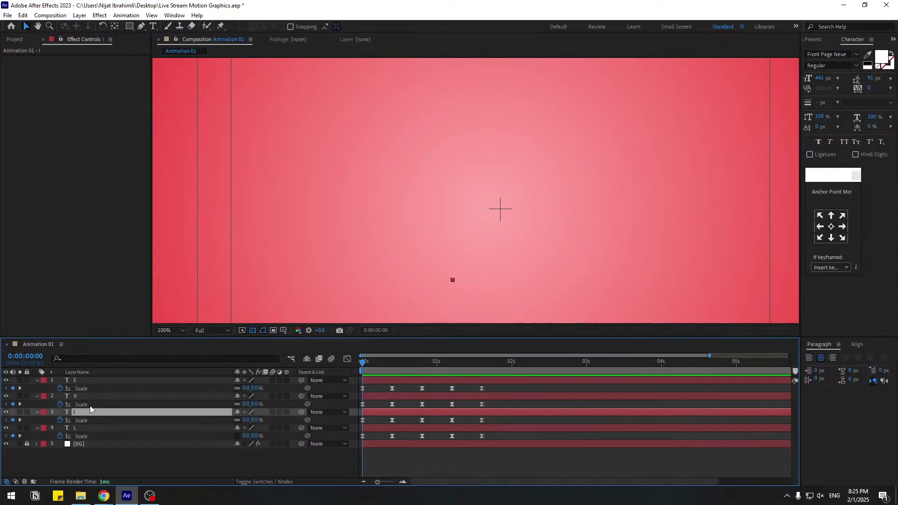
pyautogui.press('pagedown')
pyautogui.press('pagedown')
pyautogui.press('pagedown')
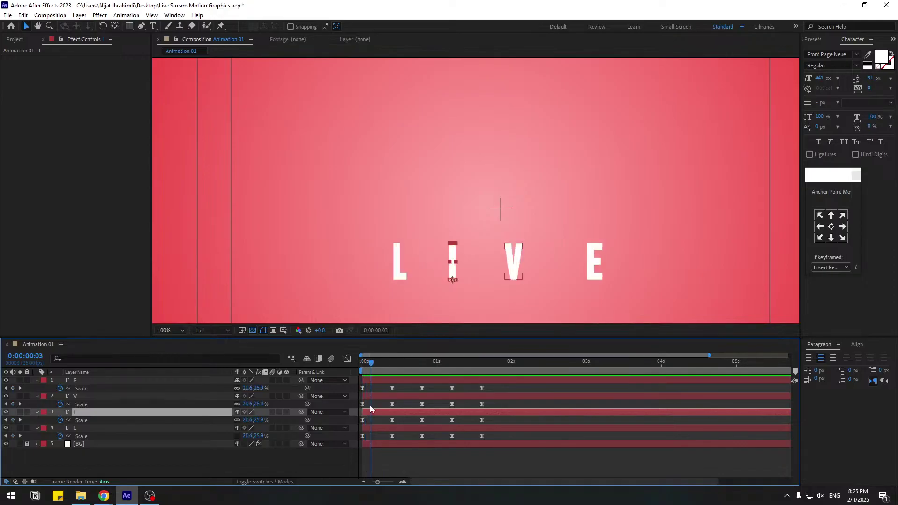
pyautogui.press('[')
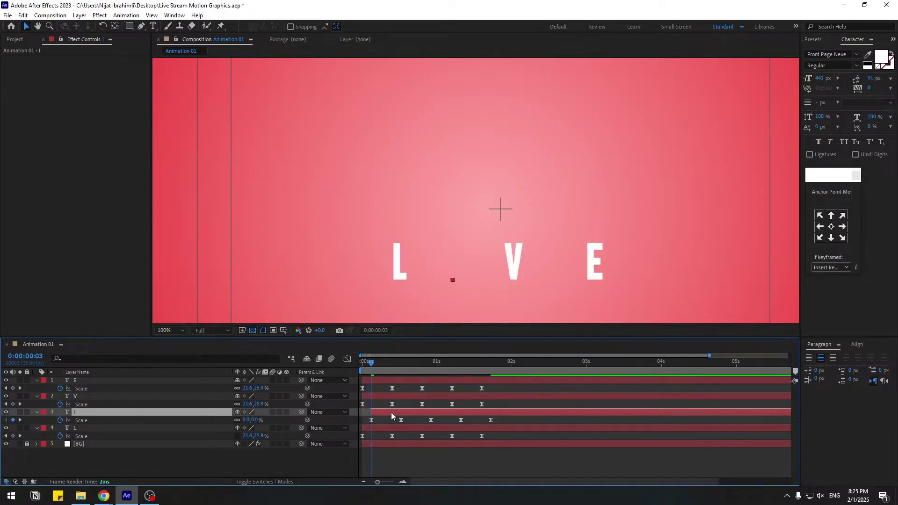
# Shift the V layer with its scale keyframes so it starts at 0:00:00:06.
pyautogui.press('pagedown')
pyautogui.press('pagedown')
pyautogui.press('pagedown')
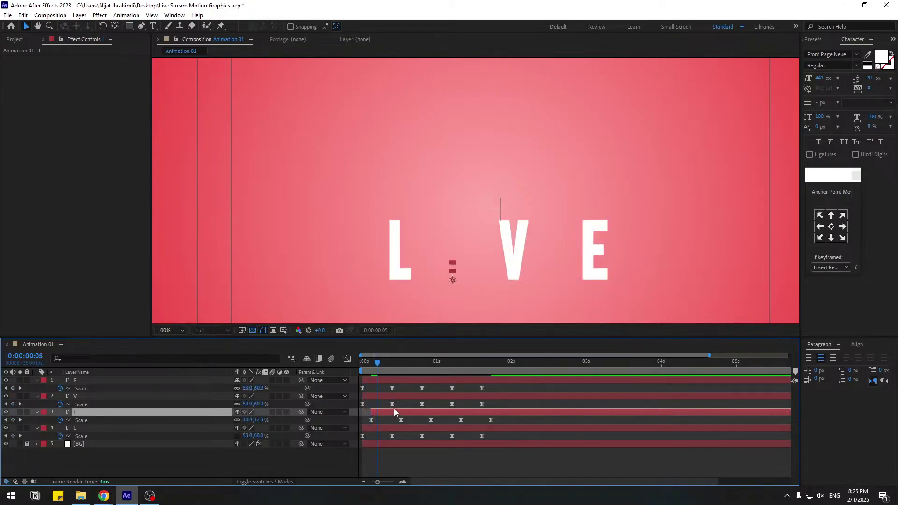
pyautogui.click(74, 397)
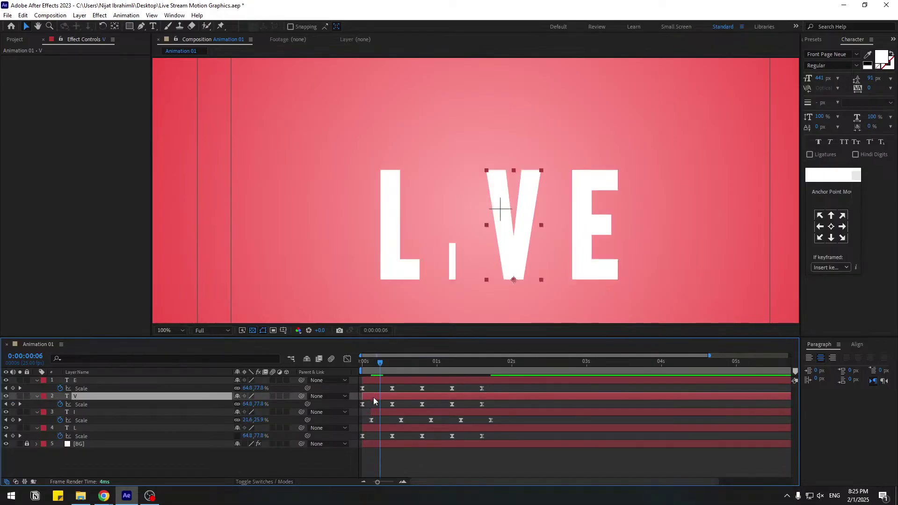
pyautogui.moveTo(373, 397); pyautogui.dragTo(388, 399)
# Shift the E layer with its scale keyframes so it starts at 0:00:00:09.
pyautogui.press('pagedown')
pyautogui.press('pagedown')
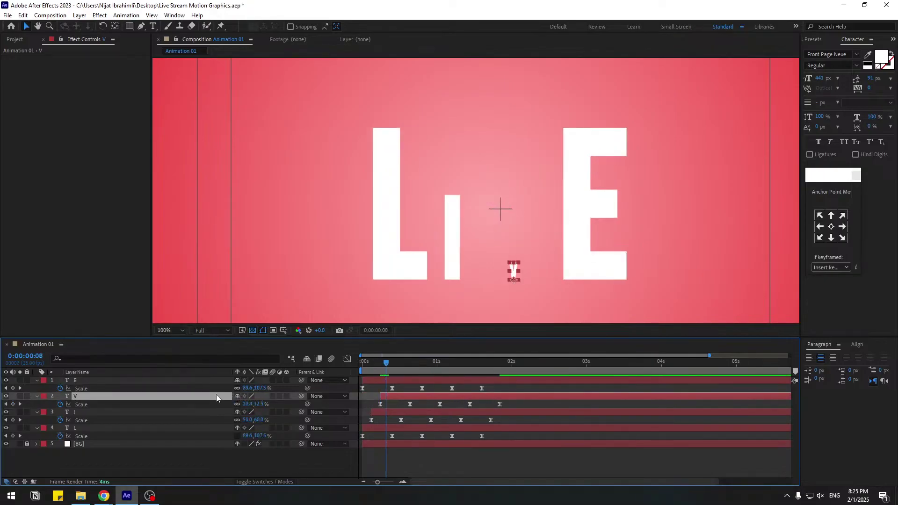
pyautogui.press('pagedown')
pyautogui.click(77, 381)
pyautogui.moveTo(378, 379); pyautogui.dragTo(403, 381)
# Preview the staggered pop-up animation of the four LIVE letters with the whole composition in view.
pyautogui.press('space')
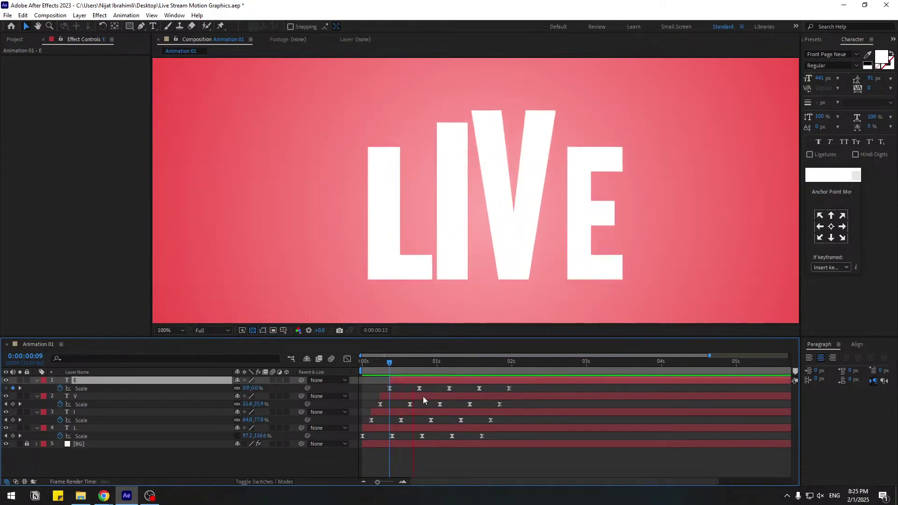
pyautogui.scroll(-2, 512, 209)
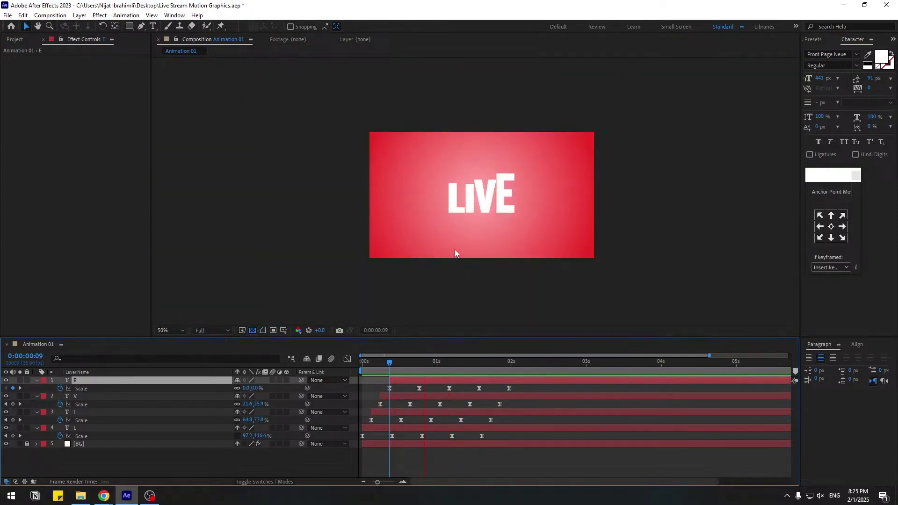
pyautogui.scroll(2, 455, 249)
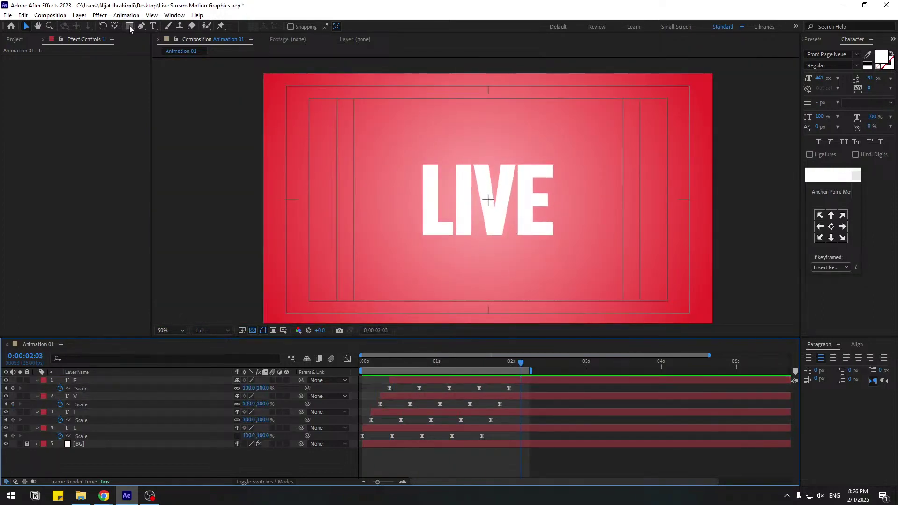
# Draw a small circle above the L with the Ellipse tool and centre its anchor point.
pyautogui.moveTo(130, 29); pyautogui.dragTo(149, 52)
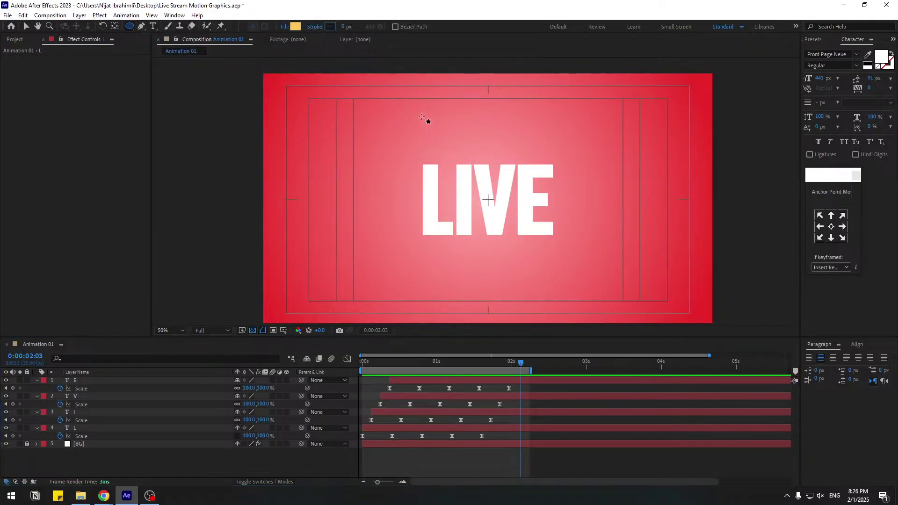
pyautogui.moveTo(420, 113); pyautogui.dragTo(437, 132)
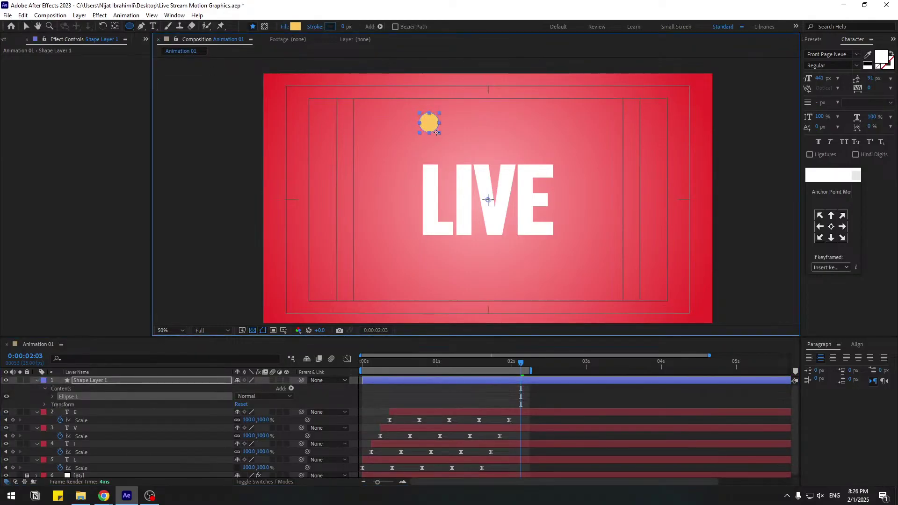
pyautogui.press('v')
pyautogui.click(831, 227)
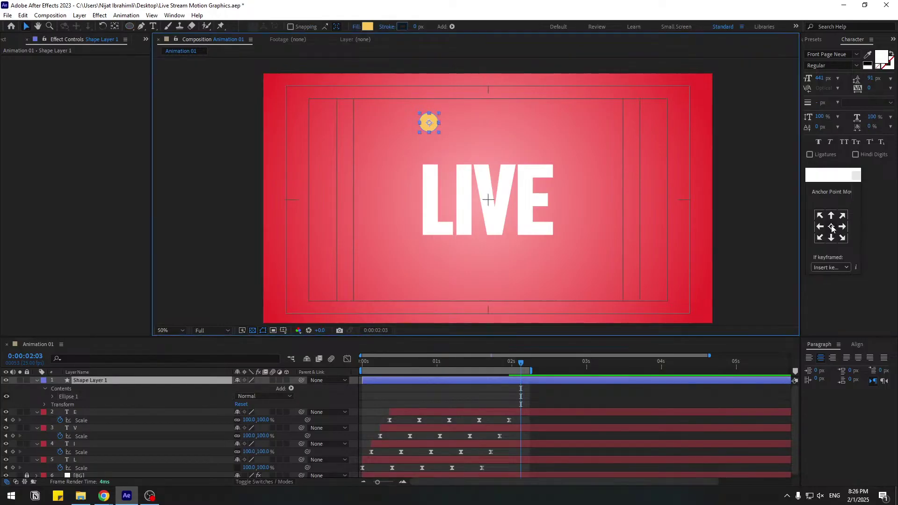
pyautogui.click(831, 226)
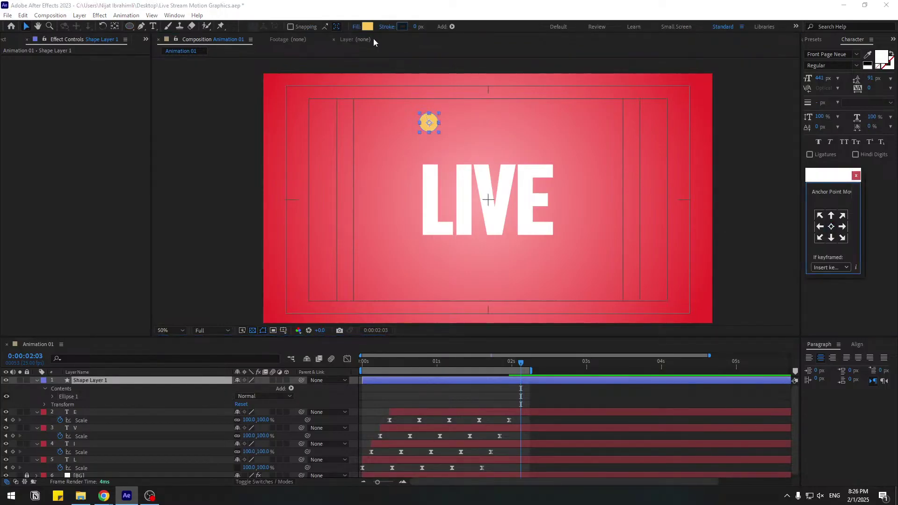
# Change the circle's fill to bright yellow, #FFDD21.
pyautogui.click(368, 26)
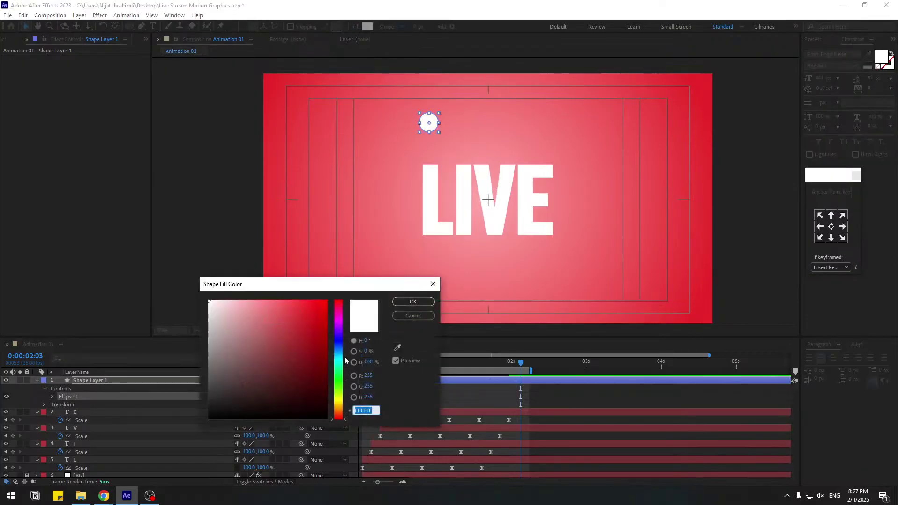
pyautogui.click(338, 405)
pyautogui.click(314, 311)
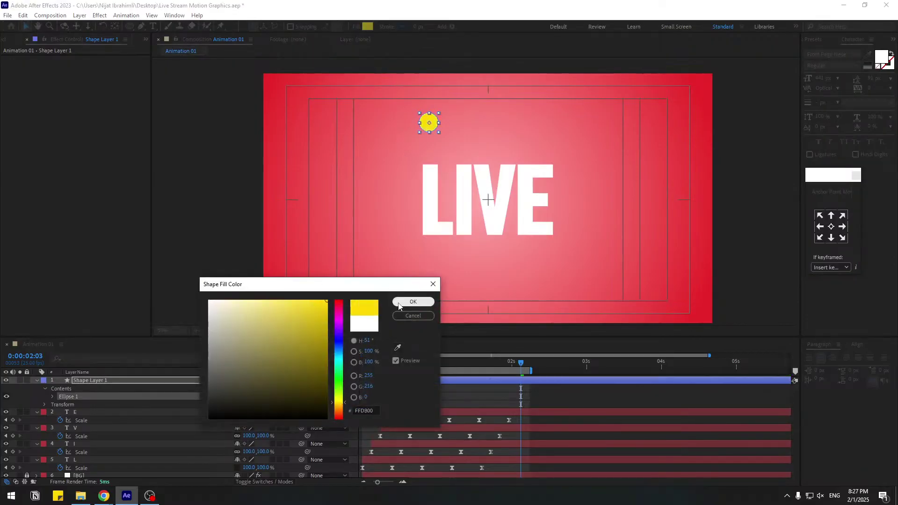
pyautogui.click(413, 301)
# Rename the circle's layer to 1 and move the circle down onto the stem of the L.
pyautogui.click(429, 123)
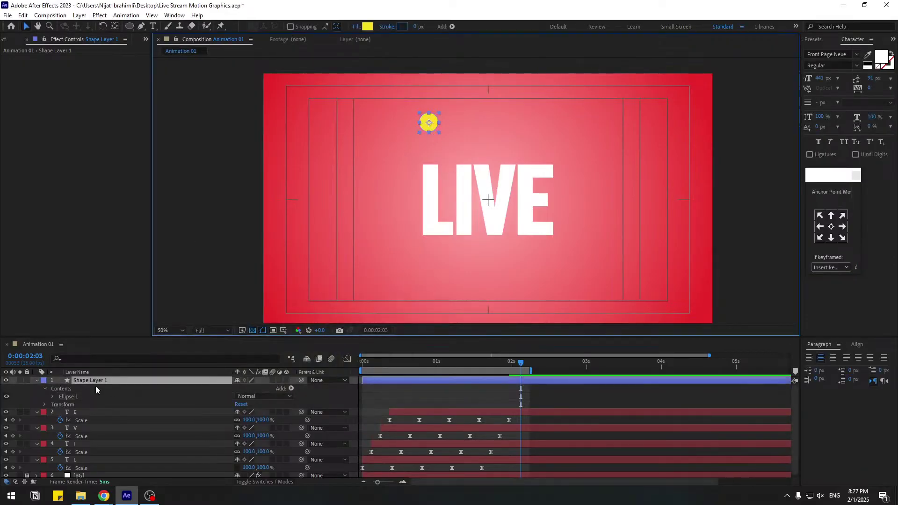
pyautogui.press('Return')
pyautogui.write('1')
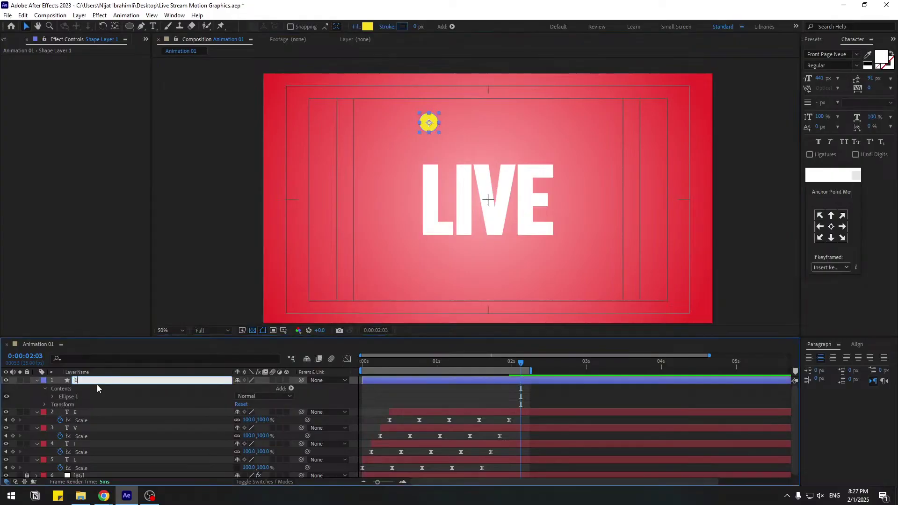
pyautogui.press('Return')
pyautogui.moveTo(431, 131); pyautogui.dragTo(431, 206)
# Draw a small square over the middle of the letter I as a new shape layer with the Rectangle tool.
pyautogui.click(129, 27)
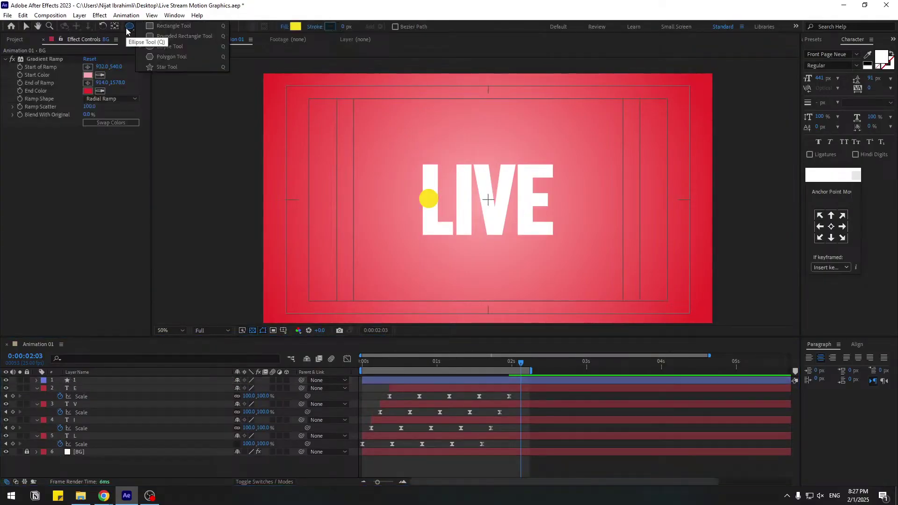
pyautogui.click(171, 26)
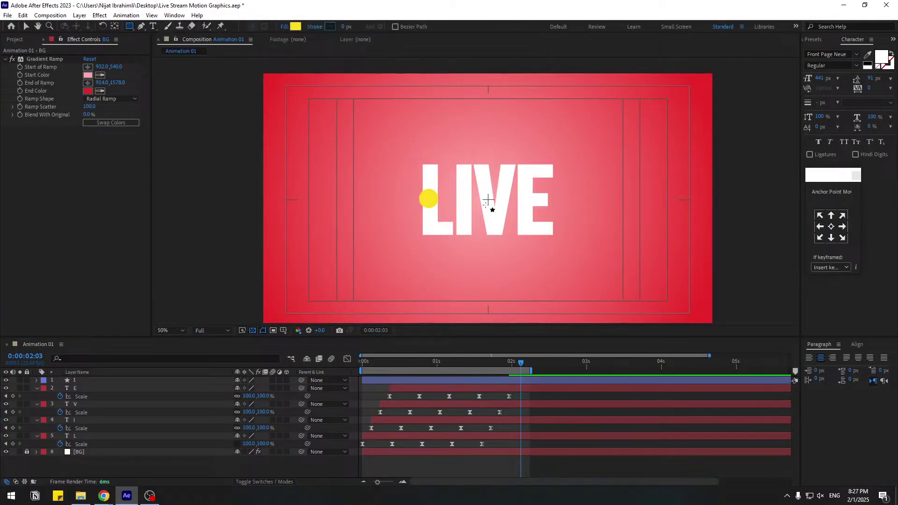
pyautogui.scroll(4, 491, 209)
pyautogui.scroll(-2, 439, 209)
pyautogui.moveTo(435, 188); pyautogui.dragTo(470, 224)
pyautogui.click(27, 26)
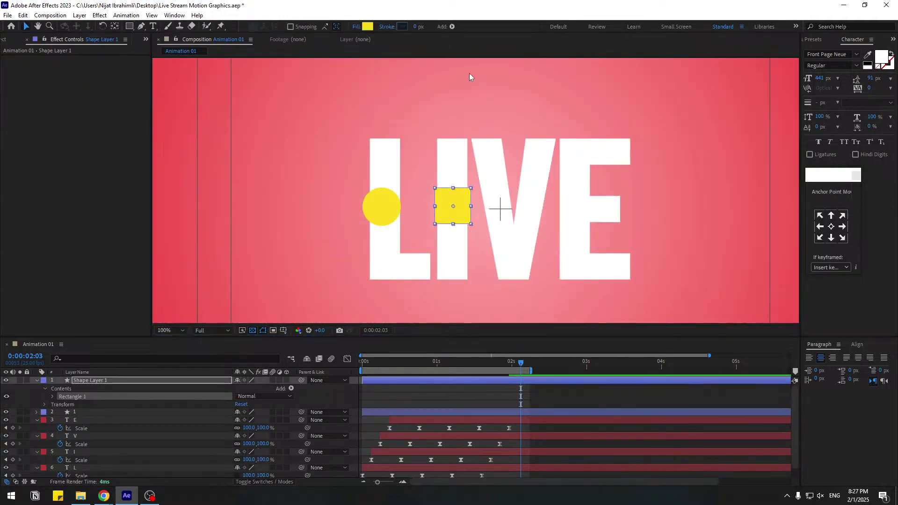
# Change the square's fill to light green, #86FB80.
pyautogui.click(367, 26)
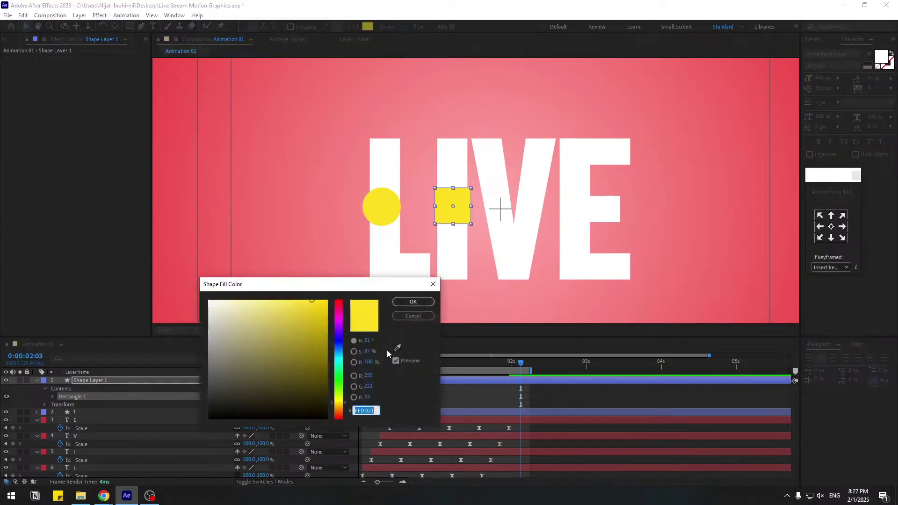
pyautogui.click(338, 380)
pyautogui.moveTo(327, 359); pyautogui.dragTo(267, 302)
pyautogui.click(413, 302)
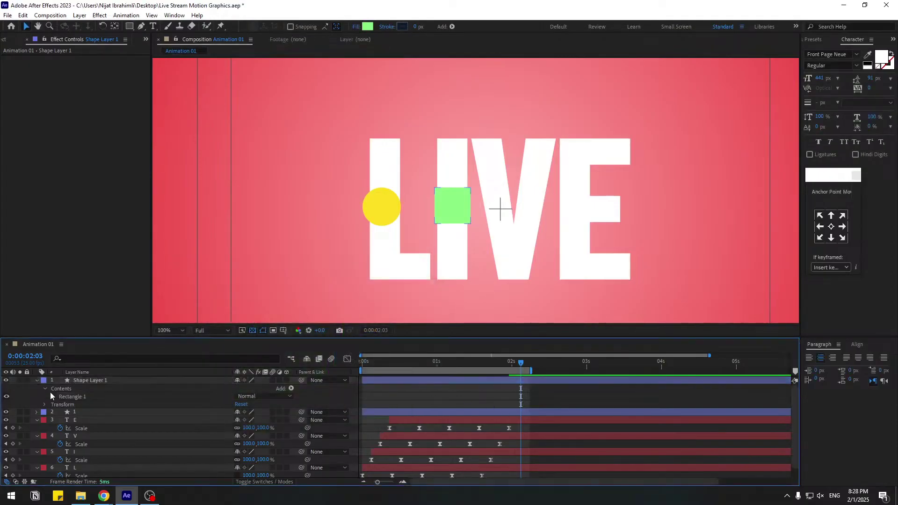
# Collapse the square's layer, rename it to 2, and save the project.
pyautogui.click(37, 380)
pyautogui.press('Return')
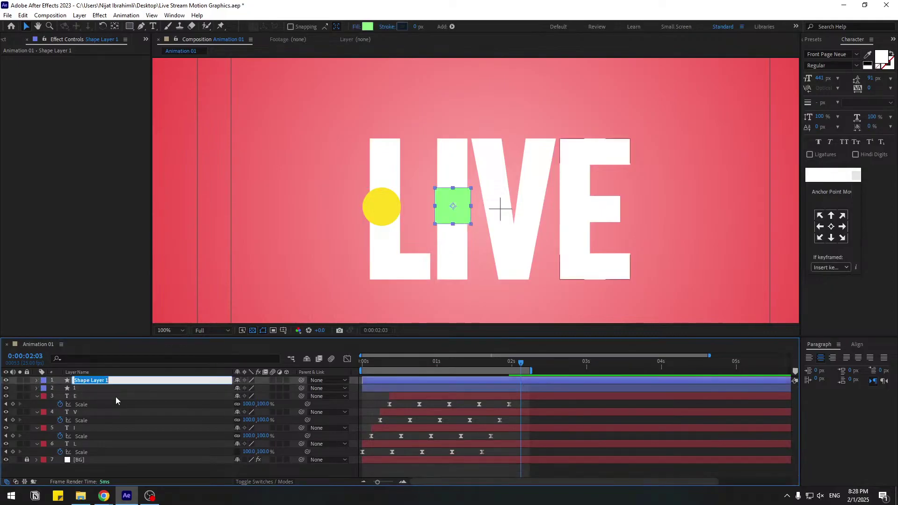
pyautogui.write('2')
pyautogui.press('Return')
pyautogui.hotkey('ctrl', 'shift', 'a')
pyautogui.hotkey('ctrl', 's')
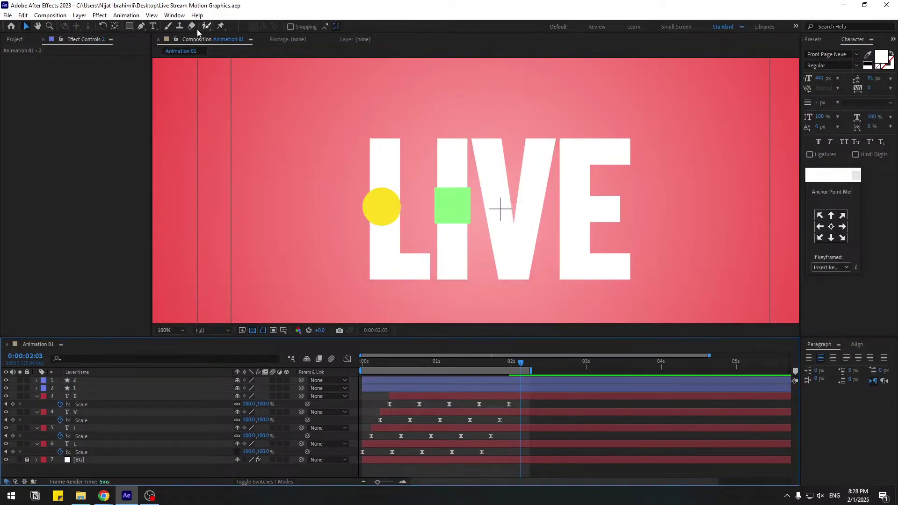
# Draw a small pentagon over the middle of the V as a new shape layer with the Polygon tool.
pyautogui.click(133, 27)
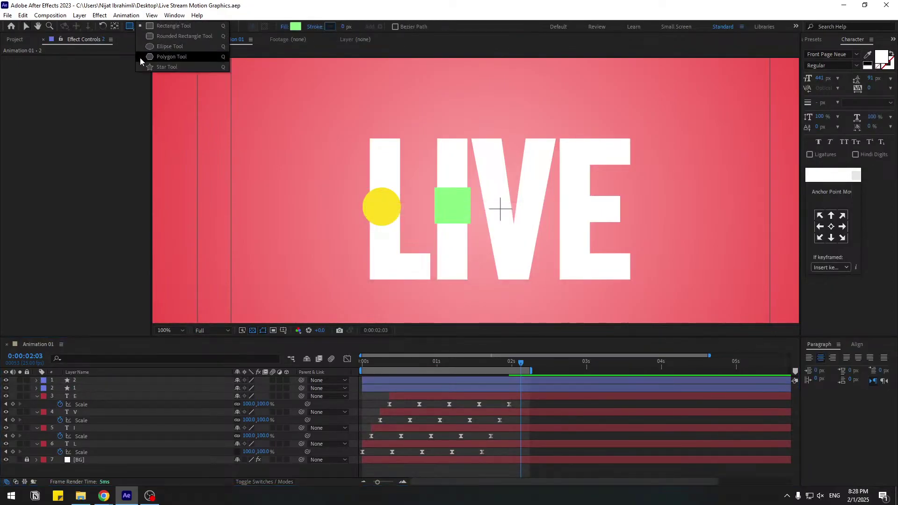
pyautogui.click(170, 57)
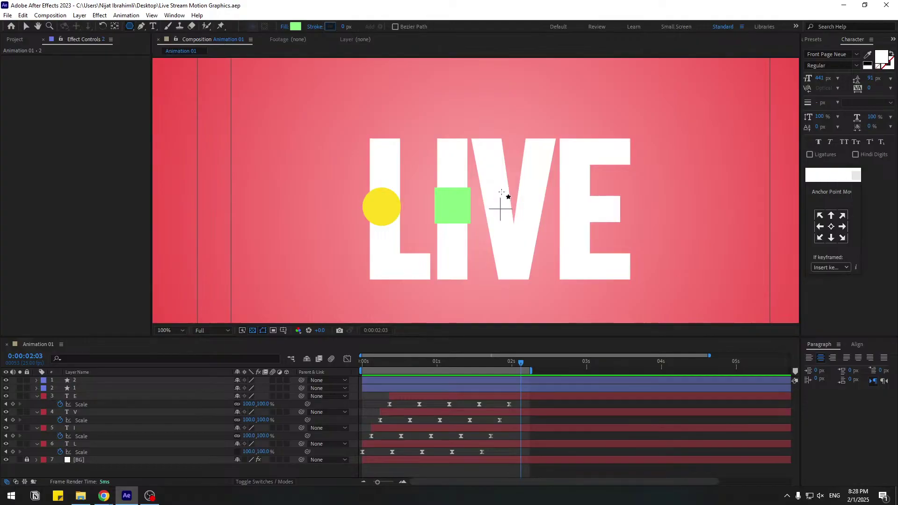
pyautogui.moveTo(501, 192); pyautogui.dragTo(519, 207)
pyautogui.press('v')
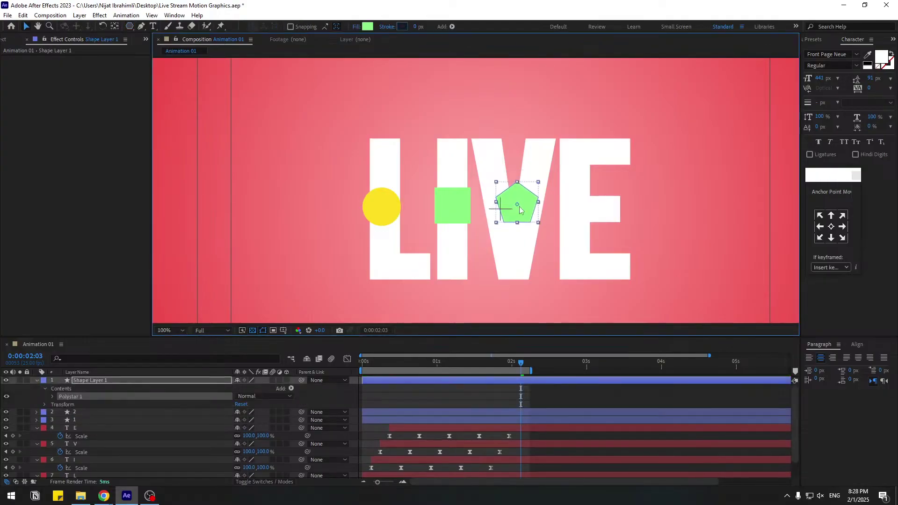
# Change the pentagon's fill to a violet-blue.
pyautogui.click(368, 26)
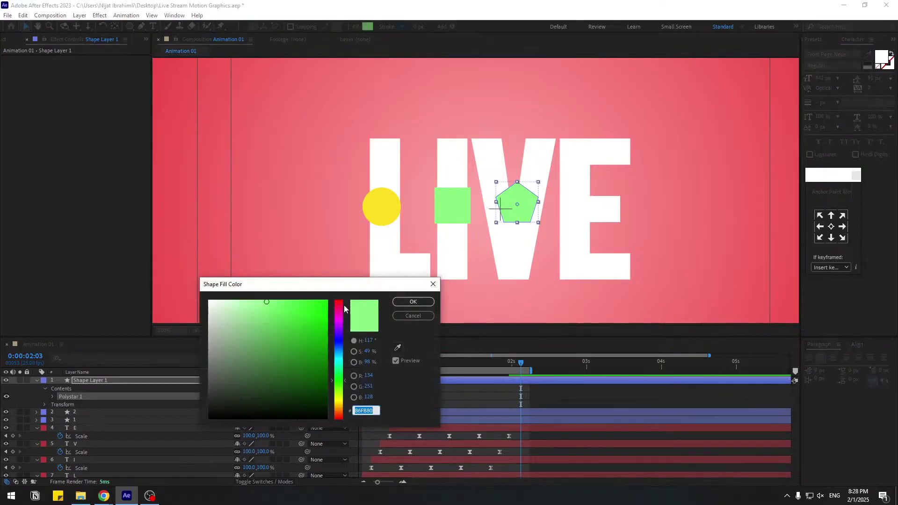
pyautogui.click(339, 340)
pyautogui.moveTo(317, 321); pyautogui.dragTo(284, 306)
pyautogui.click(413, 302)
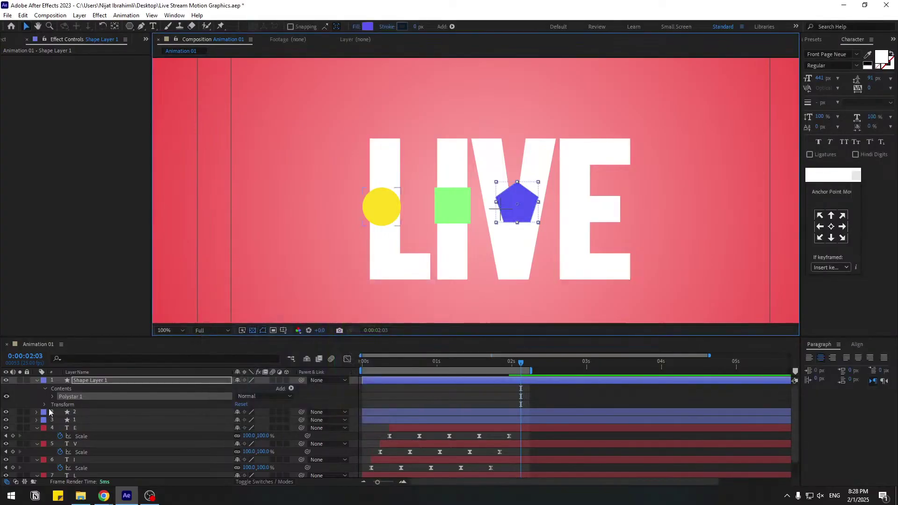
# Turn the pentagon into a triangle by setting its Polystar points to 3, with outer radius 45.8 and outer roundness -1%.
pyautogui.click(51, 396)
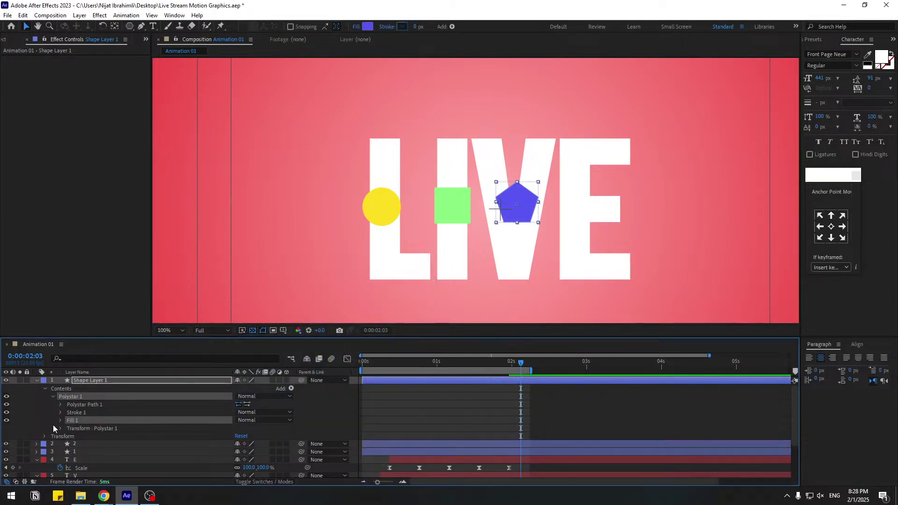
pyautogui.click(60, 405)
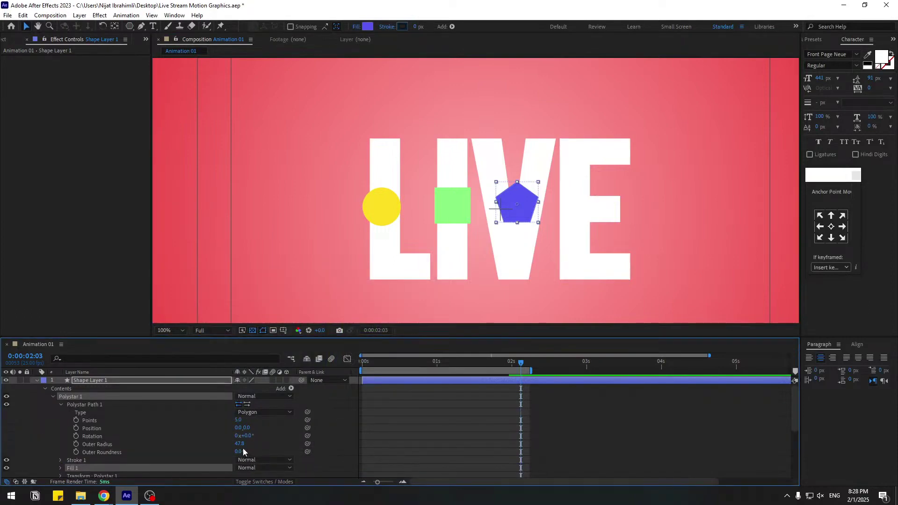
pyautogui.moveTo(241, 446)
pyautogui.mouseDown()
pyautogui.moveTo(248, 445)
pyautogui.moveTo(140, 463)
pyautogui.moveTo(310, 439)
pyautogui.moveTo(239, 448)
pyautogui.mouseUp()
pyautogui.moveTo(238, 420); pyautogui.dragTo(232, 420)
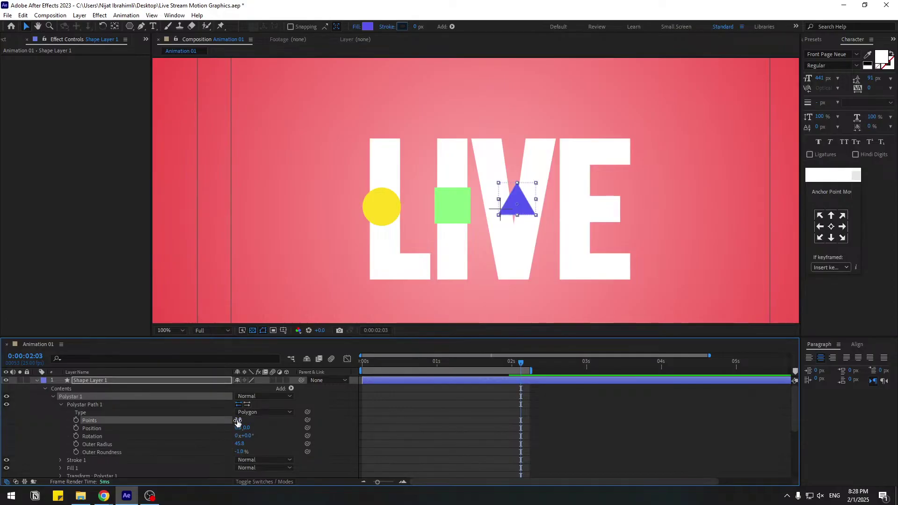
pyautogui.write('3')
pyautogui.press('Return')
pyautogui.click(65, 415)
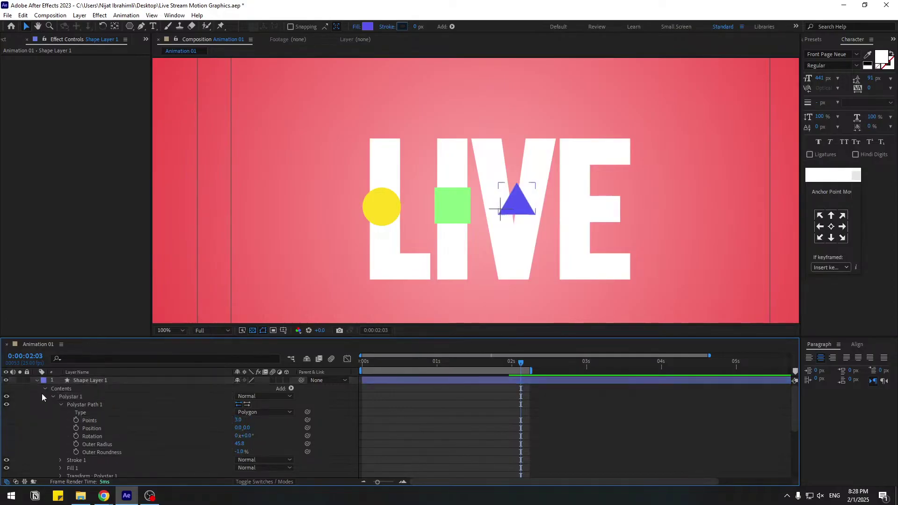
# Collapse the triangle's layer and rename it to 3.
pyautogui.click(80, 380)
pyautogui.press('u')
pyautogui.press('Return')
pyautogui.write('3')
pyautogui.press('Return')
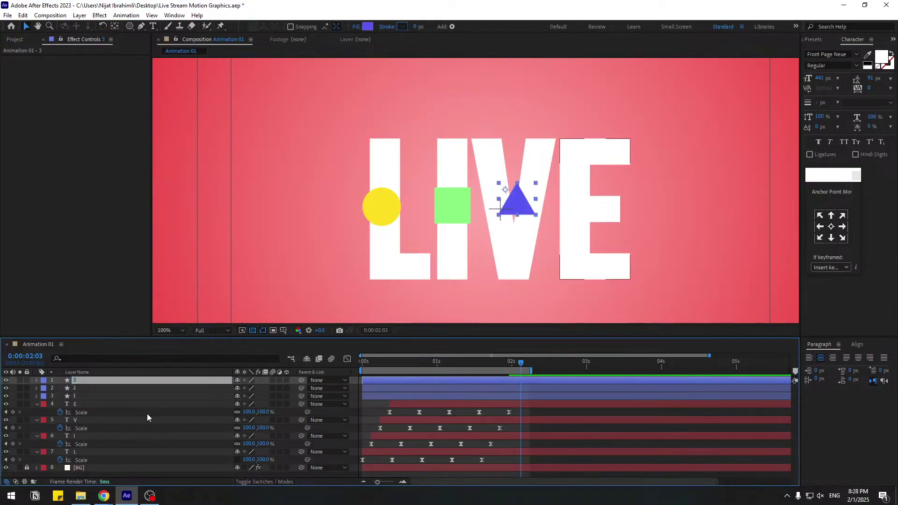
# Move the triangle slightly down over the V, centre its anchor point, and clear the selection.
pyautogui.moveTo(519, 206); pyautogui.dragTo(518, 214)
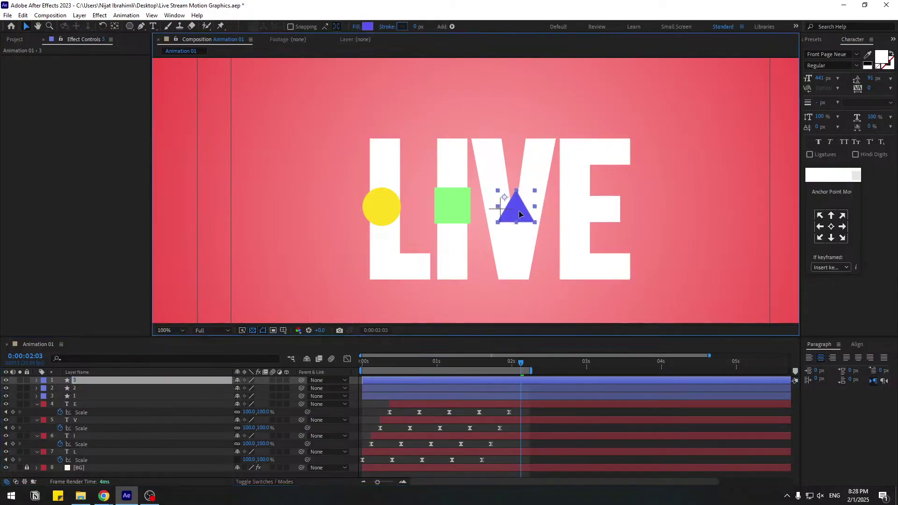
pyautogui.click(832, 230)
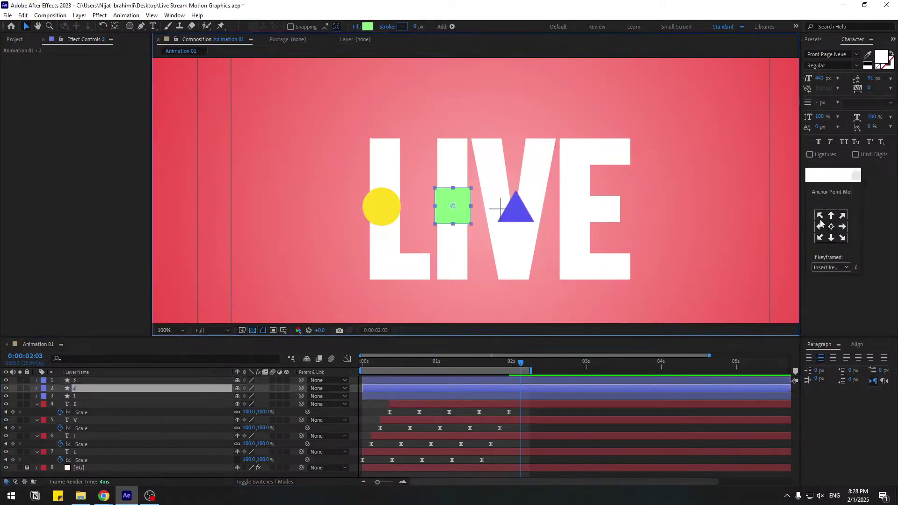
pyautogui.click(678, 172)
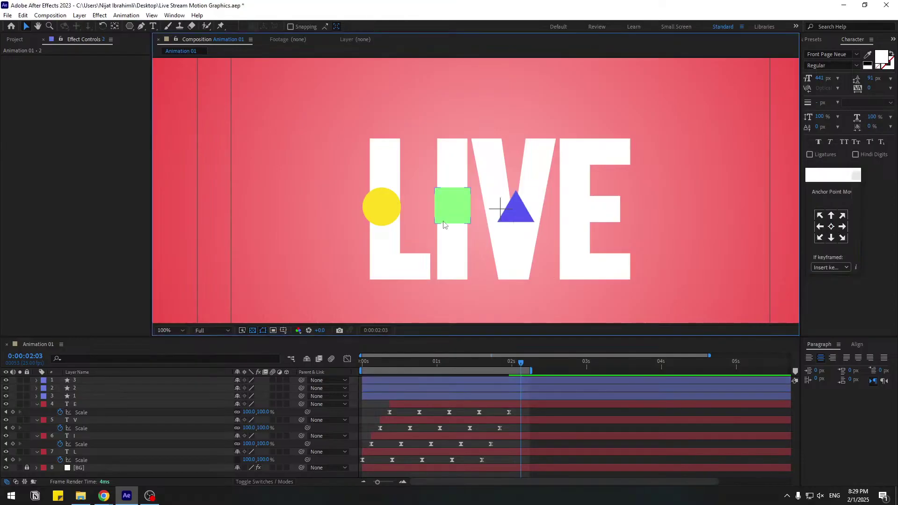
# Draw a small star over the middle of the E with the Star tool and centre its anchor point.
pyautogui.click(131, 27)
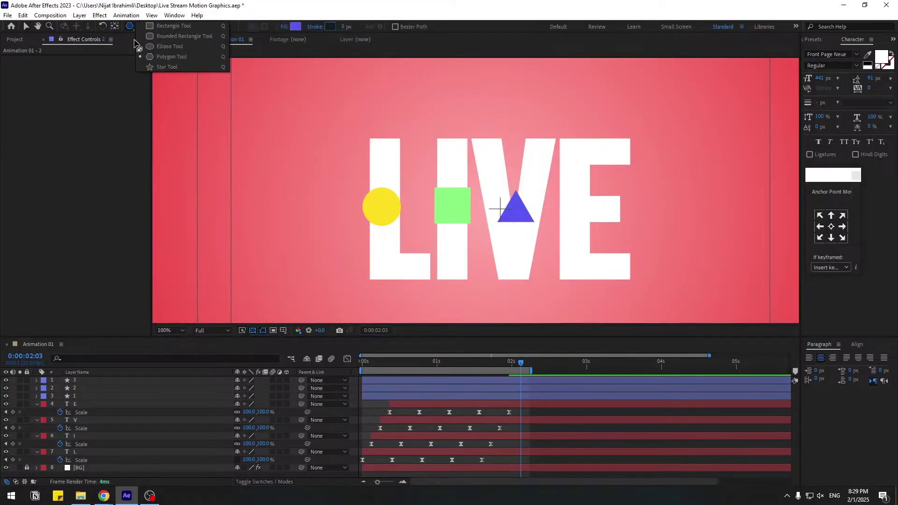
pyautogui.click(151, 66)
pyautogui.moveTo(581, 195)
pyautogui.mouseDown()
pyautogui.moveTo(598, 209)
pyautogui.moveTo(578, 189)
pyautogui.mouseUp()
pyautogui.press('v')
pyautogui.click(587, 202)
pyautogui.click(830, 227)
# Change the star's fill to pink, #FF4A79.
pyautogui.click(366, 28)
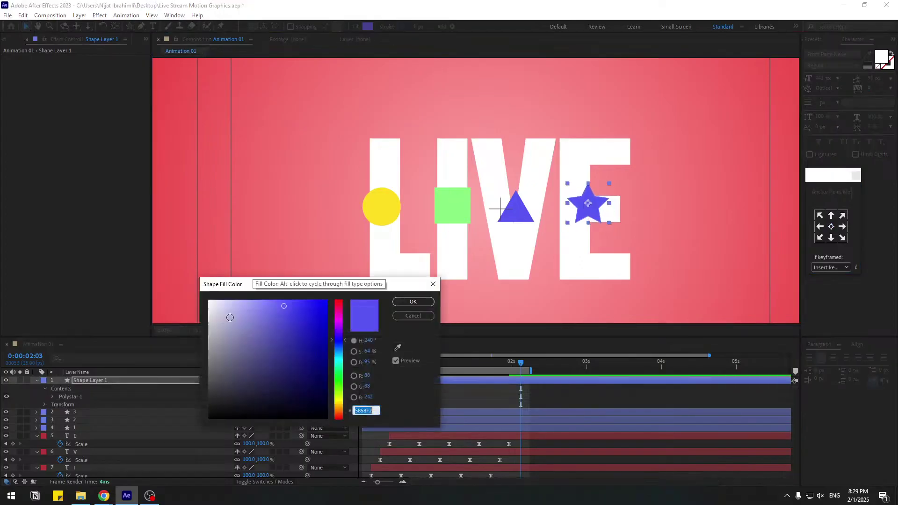
pyautogui.click(338, 305)
pyautogui.moveTo(302, 305); pyautogui.dragTo(294, 297)
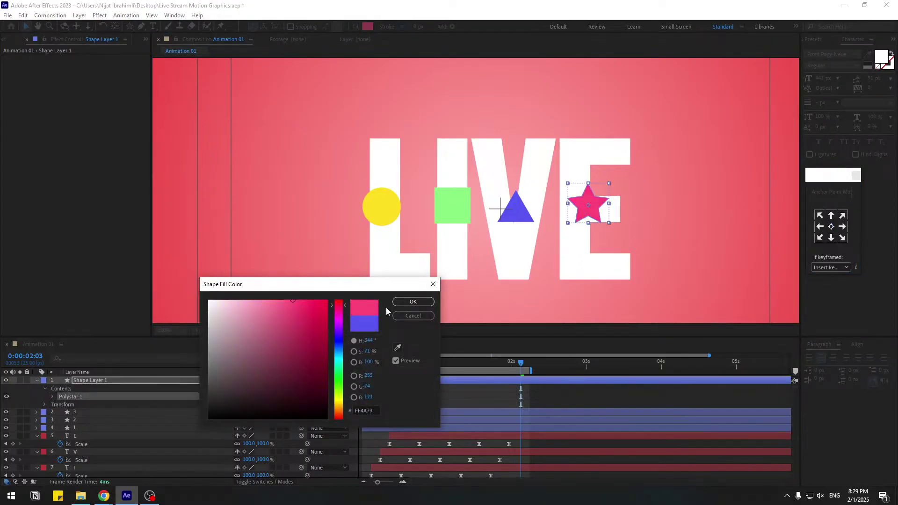
pyautogui.click(406, 303)
pyautogui.click(685, 231)
# Collapse the star's layer and rename it to 4.
pyautogui.click(144, 380)
pyautogui.press('u')
pyautogui.press('Return')
pyautogui.write('4')
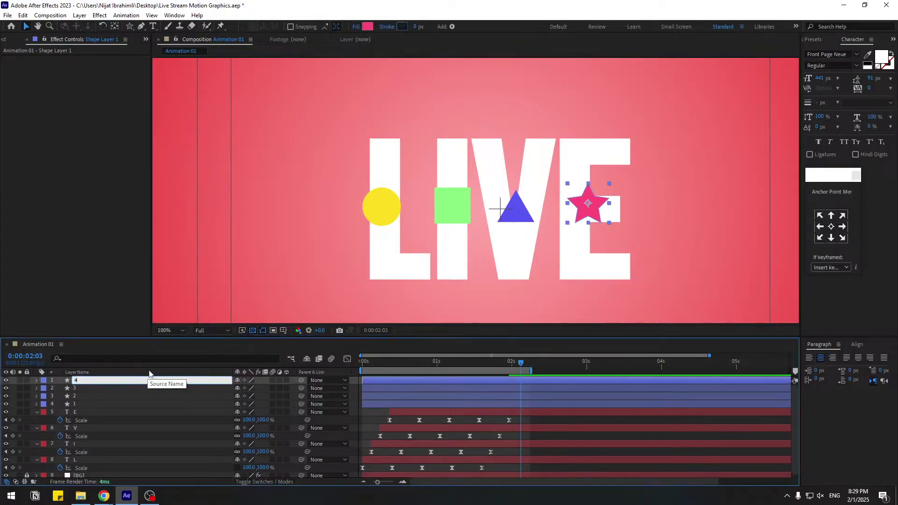
pyautogui.press('Return')
# Filter the four shape layers for their size properties and slightly enlarge the square and the circle.
pyautogui.click(81, 403)
pyautogui.keyDown('shift'); pyautogui.click(80, 383); pyautogui.keyUp('shift')
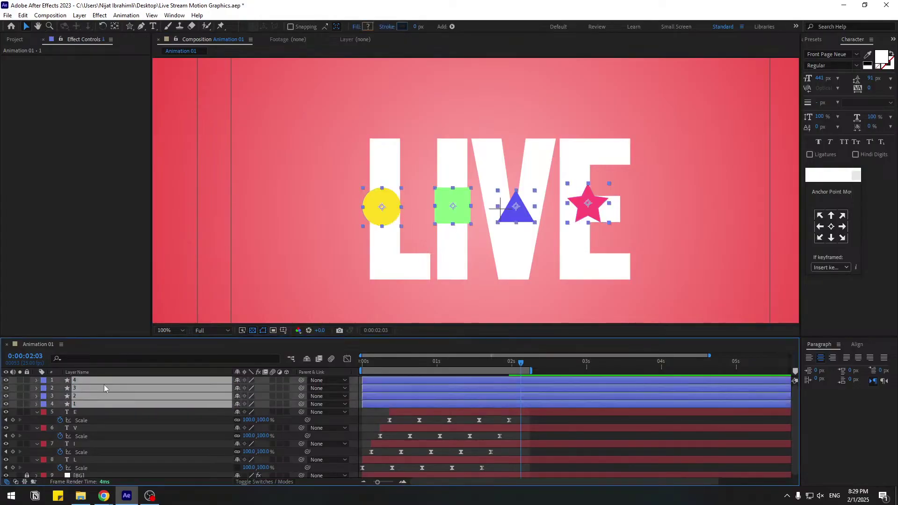
pyautogui.click(95, 359)
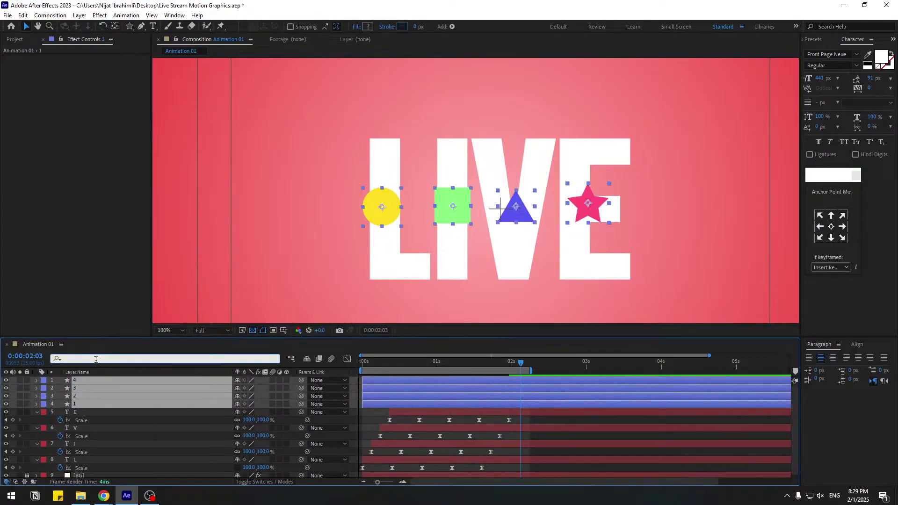
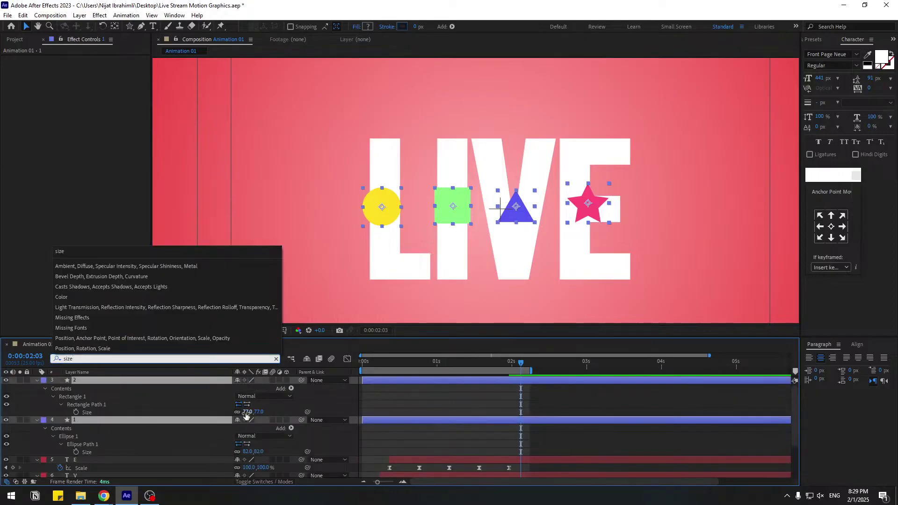
pyautogui.moveTo(247, 416); pyautogui.dragTo(313, 340)
pyautogui.click(262, 420)
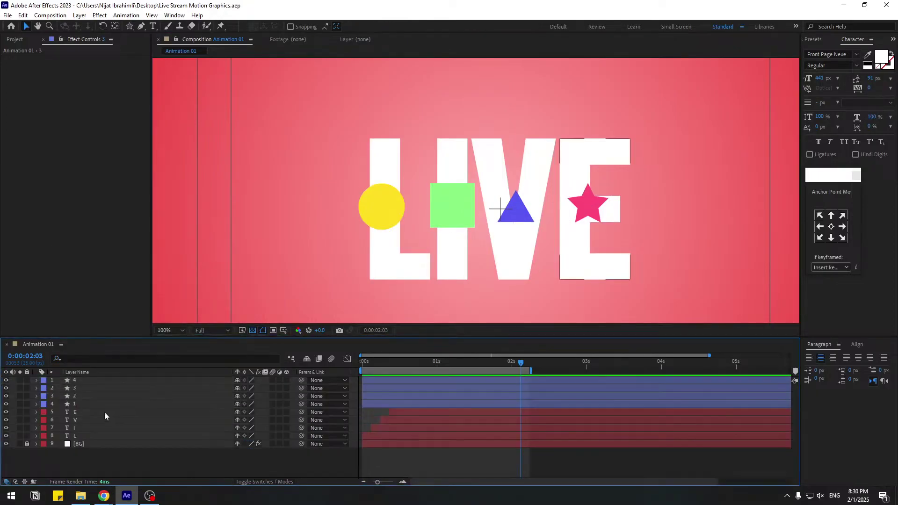
# Shift the E, V, I and L text layers together so the earliest starts at 3 seconds, keeping their stagger.
pyautogui.click(81, 414)
pyautogui.keyDown('shift'); pyautogui.click(77, 436); pyautogui.keyUp('shift')
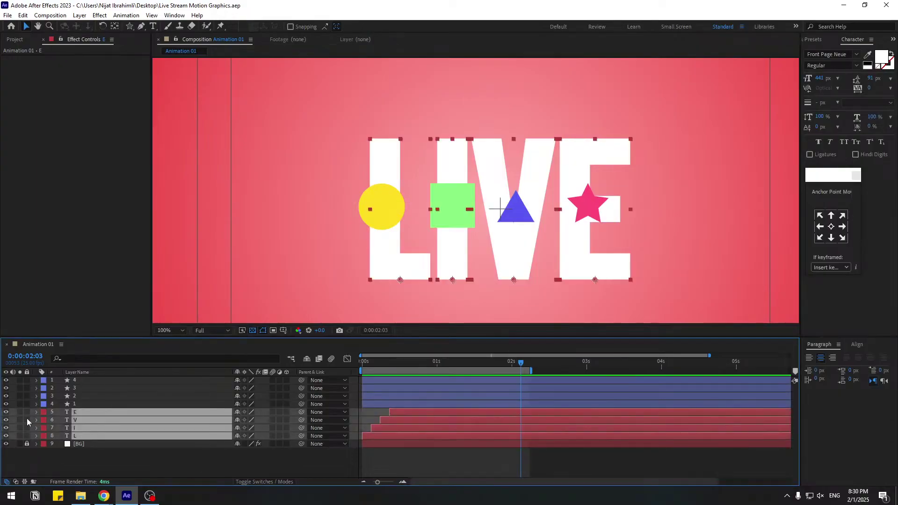
pyautogui.moveTo(399, 416); pyautogui.dragTo(622, 419)
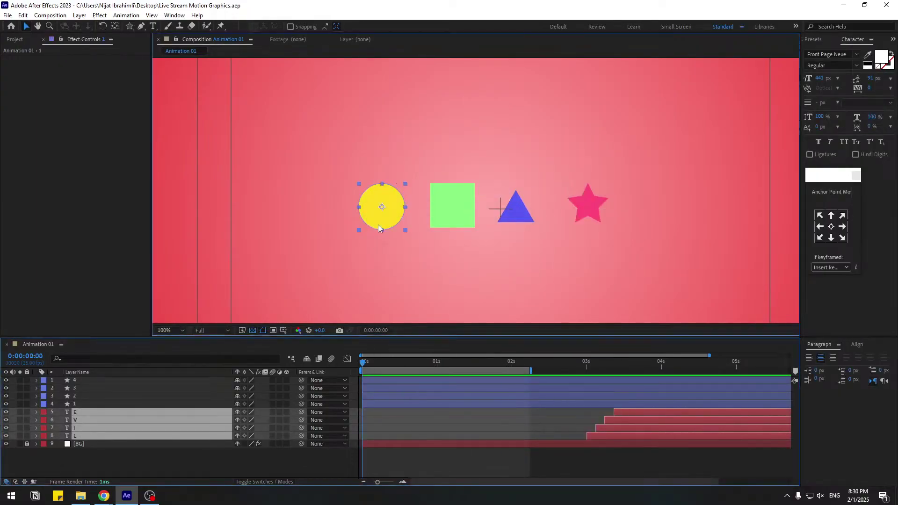
# Keyframe the yellow circle's Position at frame 0 low in the composition, at 707, 974.
pyautogui.press(',')
pyautogui.click(438, 197)
pyautogui.press('space')
pyautogui.moveTo(475, 244); pyautogui.dragTo(465, 234)
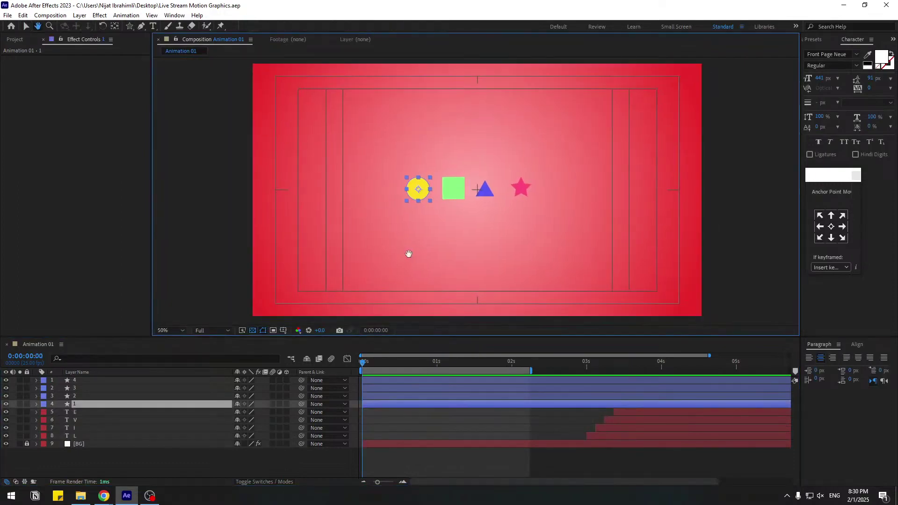
pyautogui.press('p')
pyautogui.moveTo(256, 413); pyautogui.dragTo(184, 399)
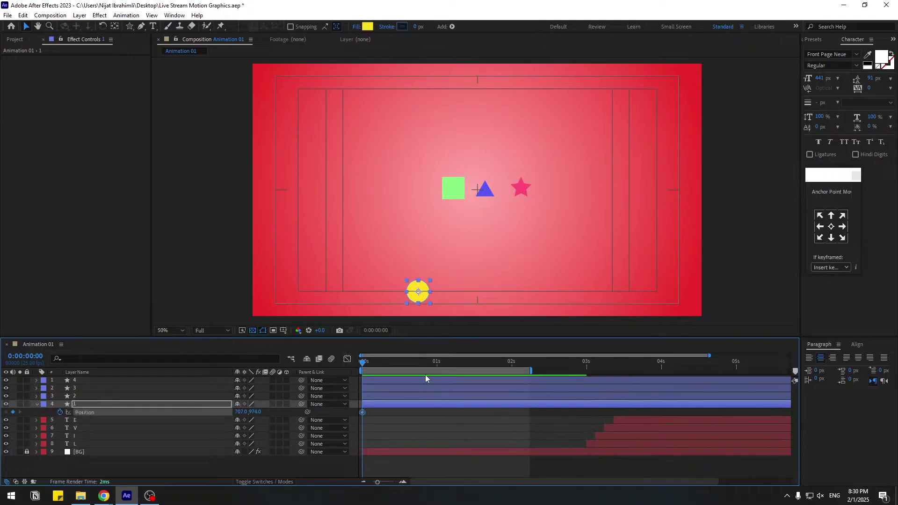
# Add Position keyframes to the circle at frame 10 with Y 97 and at frame 20 with Y 583.
pyautogui.hotkey('shift', 'pagedown')
pyautogui.moveTo(256, 412); pyautogui.dragTo(163, 412)
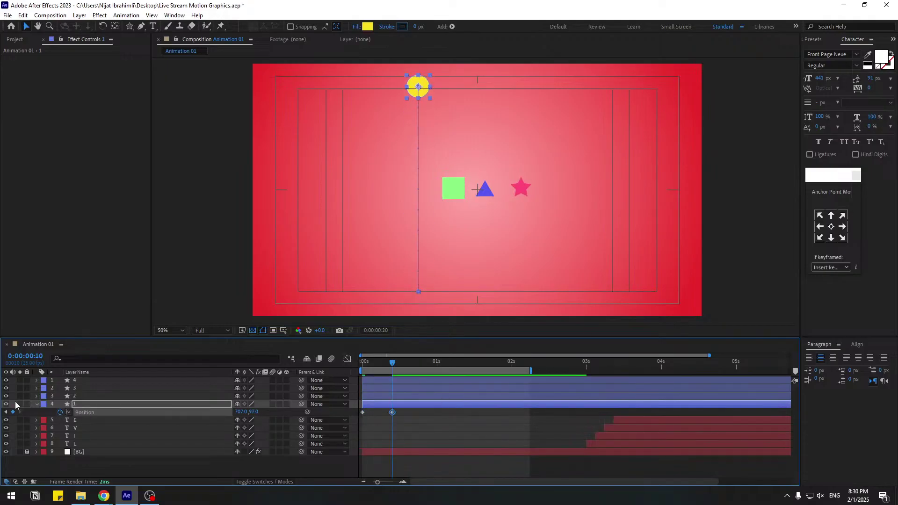
pyautogui.moveTo(253, 413); pyautogui.dragTo(504, 386)
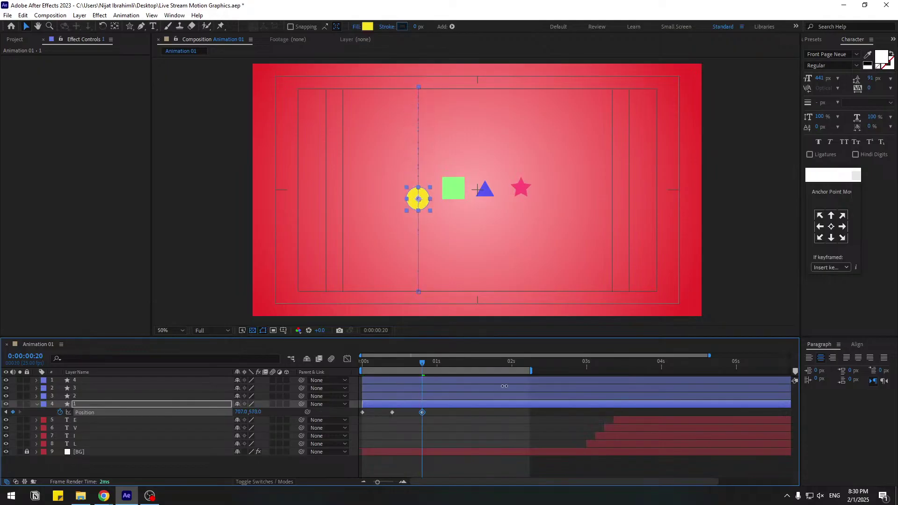
# Apply Easy Ease to the circle's three Position keyframes.
pyautogui.click(362, 412)
pyautogui.rightClick(362, 411)
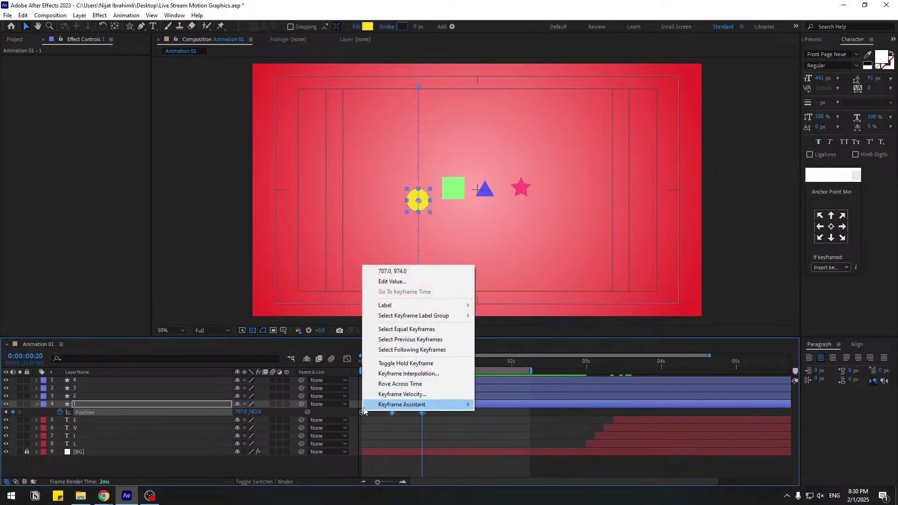
pyautogui.moveTo(363, 405)
pyautogui.click(499, 435)
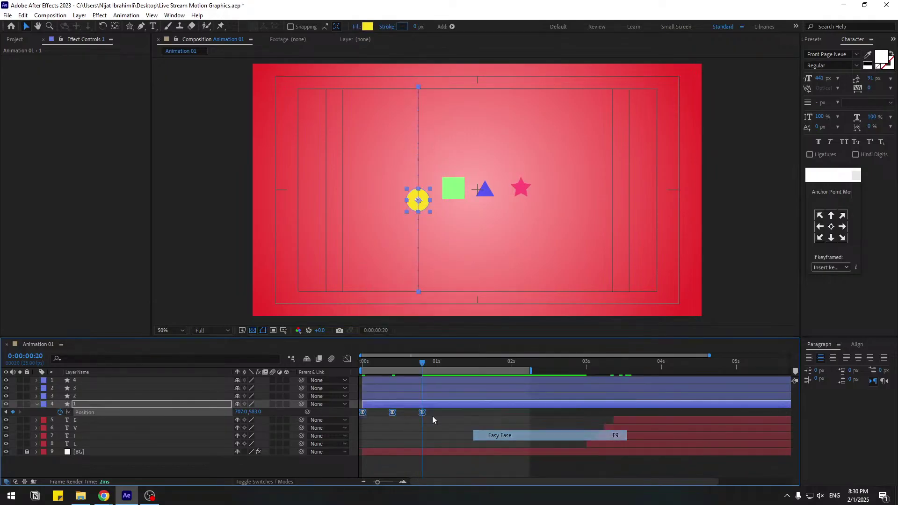
# Adjust the circle's Position speed curve in the Graph Editor for a fast launch that slows at the peak, and preview it.
pyautogui.click(347, 358)
pyautogui.moveTo(392, 363); pyautogui.dragTo(386, 364)
pyautogui.moveTo(397, 450)
pyautogui.mouseDown()
pyautogui.moveTo(379, 467)
pyautogui.moveTo(380, 457)
pyautogui.moveTo(403, 457)
pyautogui.mouseUp()
pyautogui.press('space')
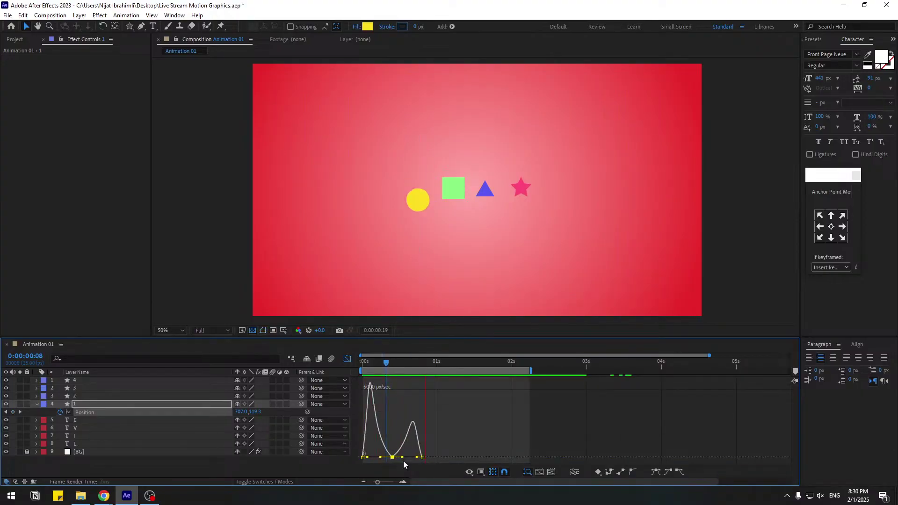
pyautogui.press('space')
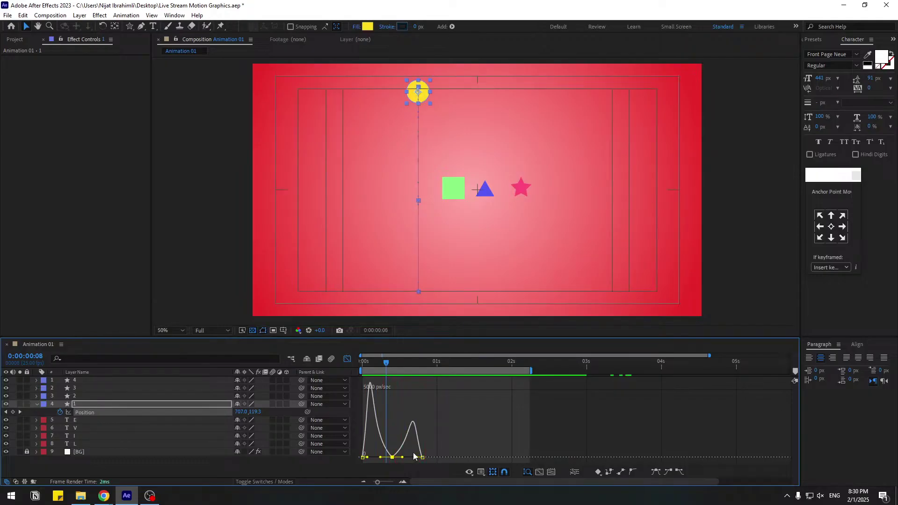
# Extend the easing after the circle's middle Position keyframe, preview the motion, and close the Graph Editor.
pyautogui.press('=')
pyautogui.moveTo(403, 453); pyautogui.dragTo(447, 458)
pyautogui.press('-')
pyautogui.press('space')
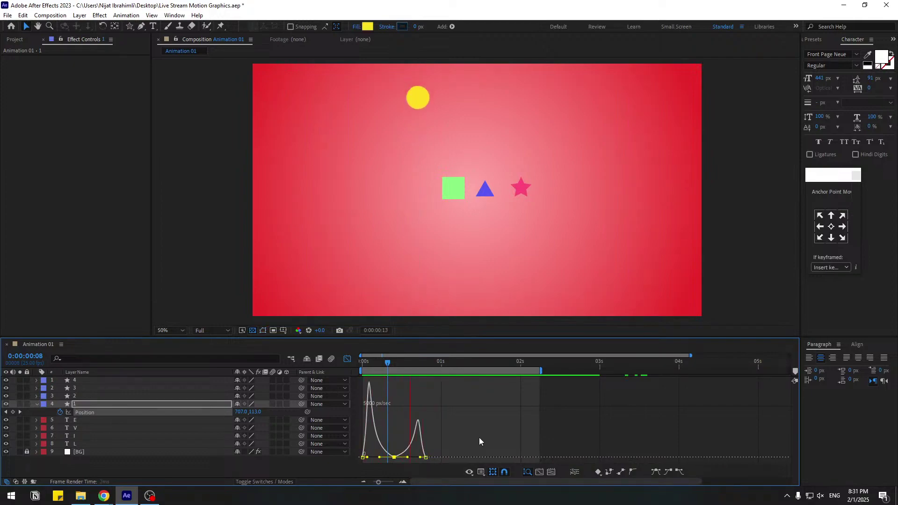
pyautogui.click(551, 400)
pyautogui.press('space')
pyautogui.click(347, 359)
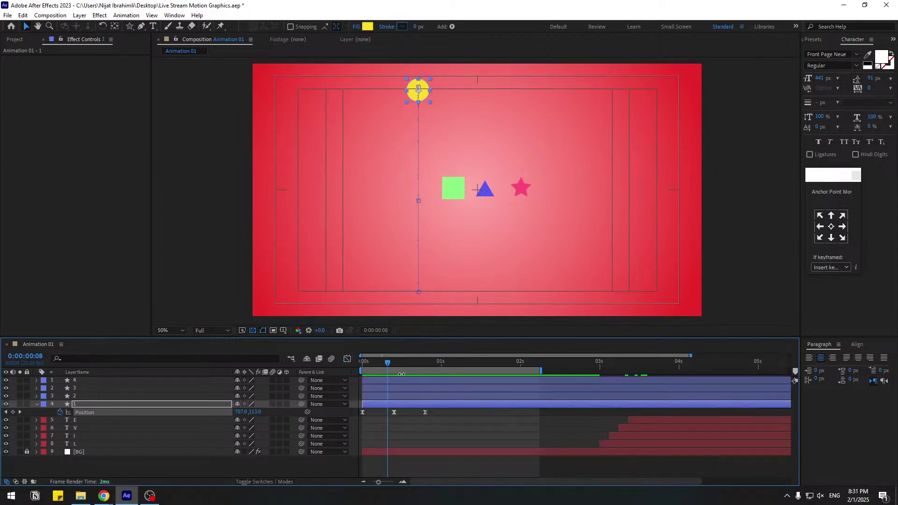
# Keyframe the circle's Scale at 100% on frame 0 and stretch it to 100, 153% on frame 10.
pyautogui.moveTo(386, 365); pyautogui.dragTo(357, 370)
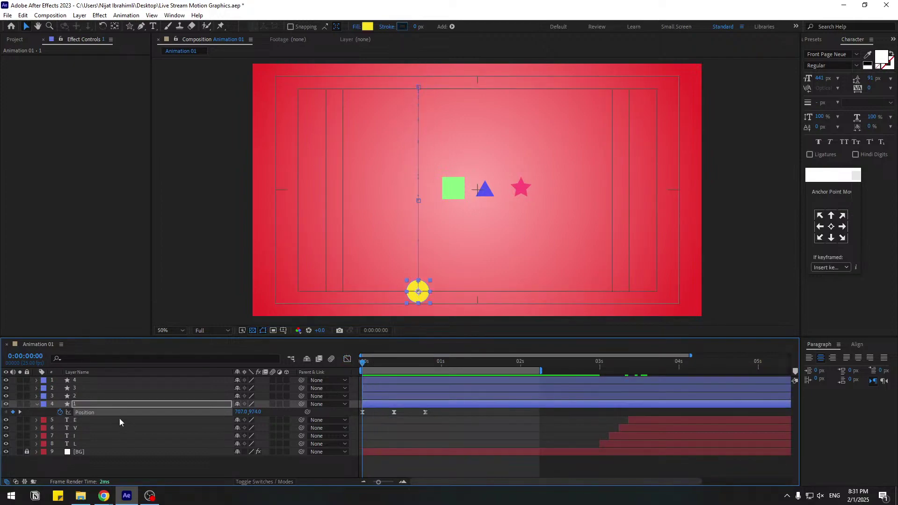
pyautogui.hotkey('shift', 's')
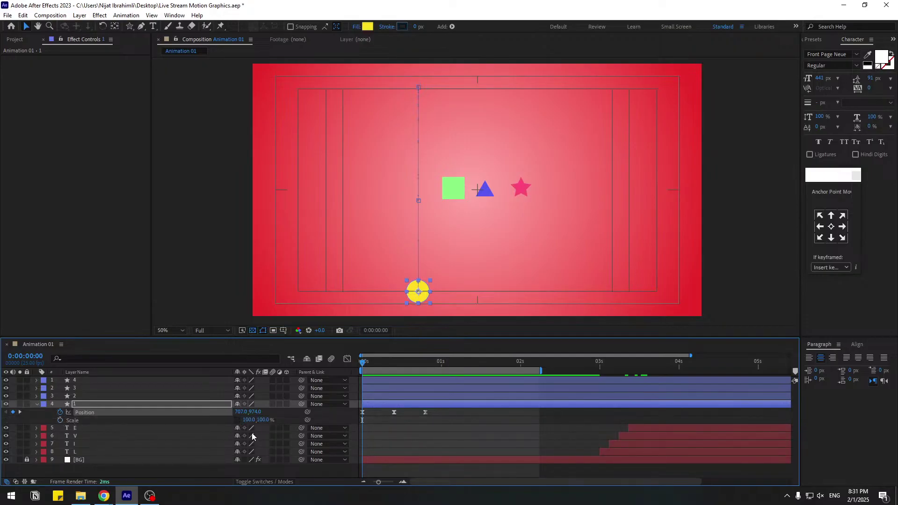
pyautogui.hotkey('alt', 'shift', 's')
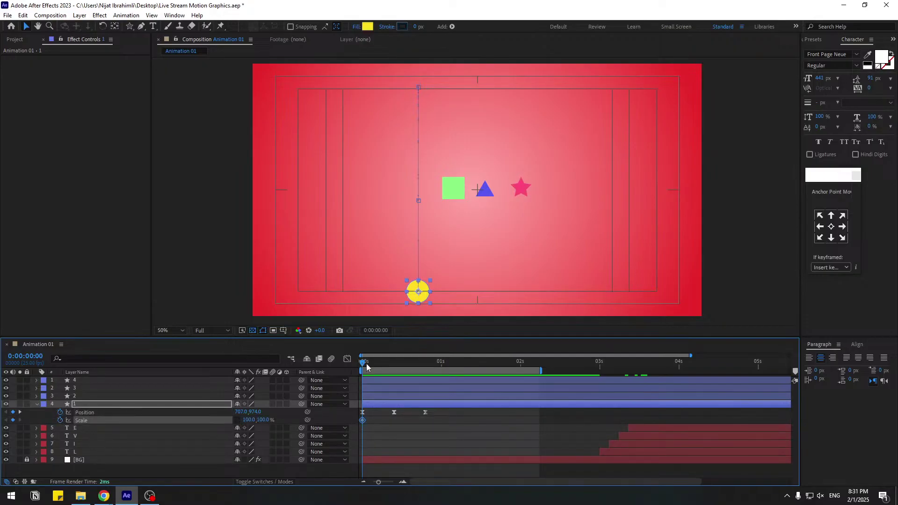
pyautogui.moveTo(366, 363); pyautogui.dragTo(394, 366)
pyautogui.moveTo(257, 420); pyautogui.dragTo(266, 413)
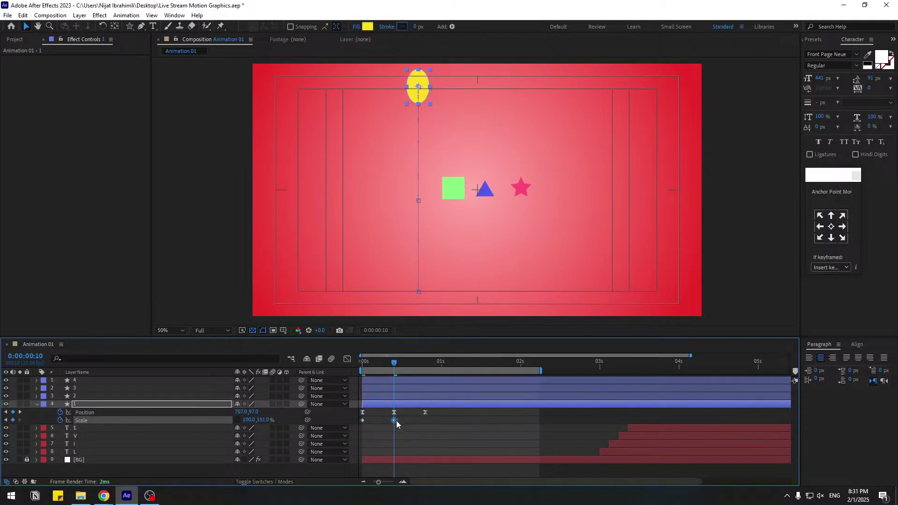
# Add more Scale keyframes around the circle's peak, making it narrower and taller during the fall at frame 17.
pyautogui.press('Return')
pyautogui.click(381, 364)
pyautogui.moveTo(388, 367); pyautogui.dragTo(416, 368)
pyautogui.moveTo(270, 421); pyautogui.dragTo(293, 410)
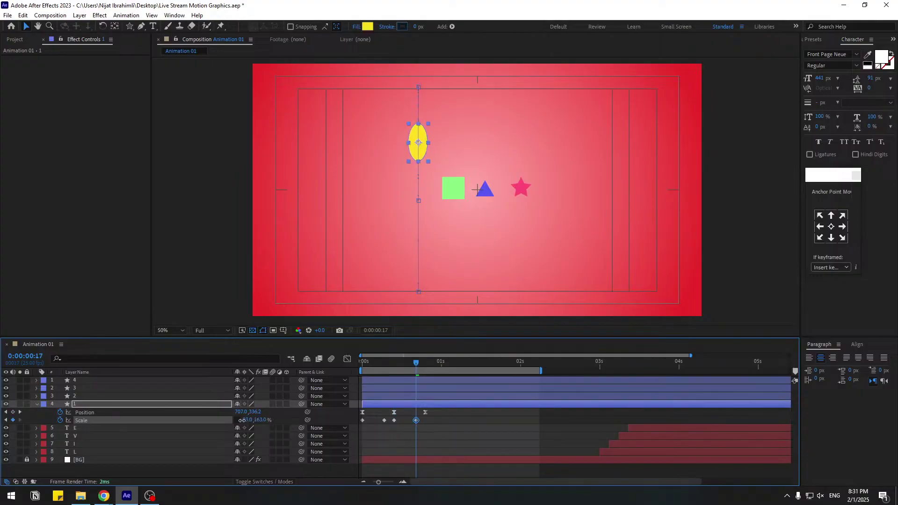
# Apply Easy Ease to all of the circle's Scale keyframes and preview the animation.
pyautogui.moveTo(435, 423); pyautogui.dragTo(361, 424)
pyautogui.rightClick(363, 420)
pyautogui.moveTo(421, 414)
pyautogui.click(514, 353)
pyautogui.press('space')
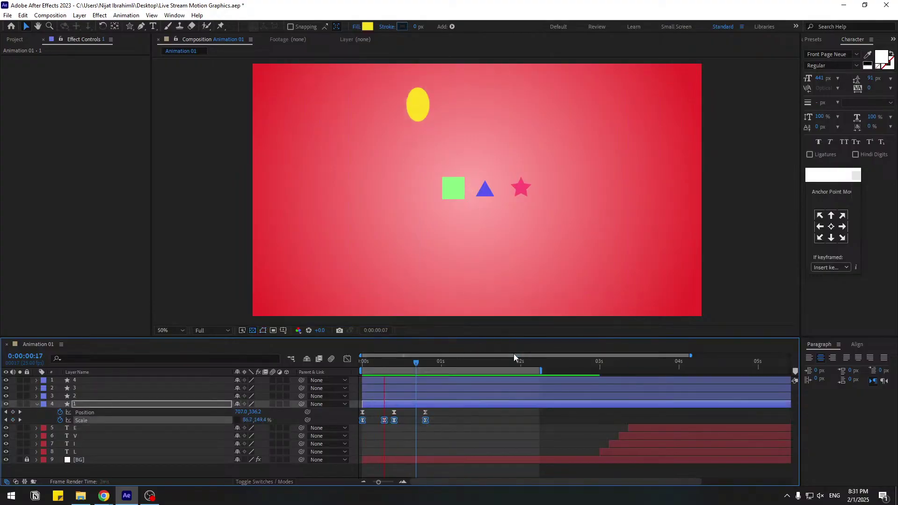
# Retime the circle's two middle Scale keyframes to frames 6 and 11 and preview the stretch.
pyautogui.click(394, 362)
pyautogui.click(403, 420)
pyautogui.moveTo(384, 420); pyautogui.dragTo(397, 420)
pyautogui.press('space')
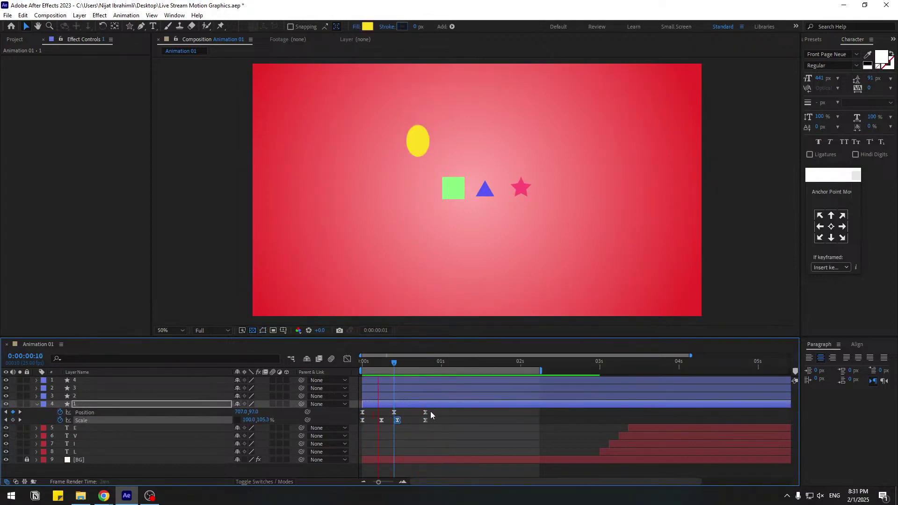
# Copy the circle's Position and Scale keyframes onto the square, triangle and star layers at frame 0 and preview them.
pyautogui.press('space')
pyautogui.moveTo(439, 412); pyautogui.dragTo(357, 426)
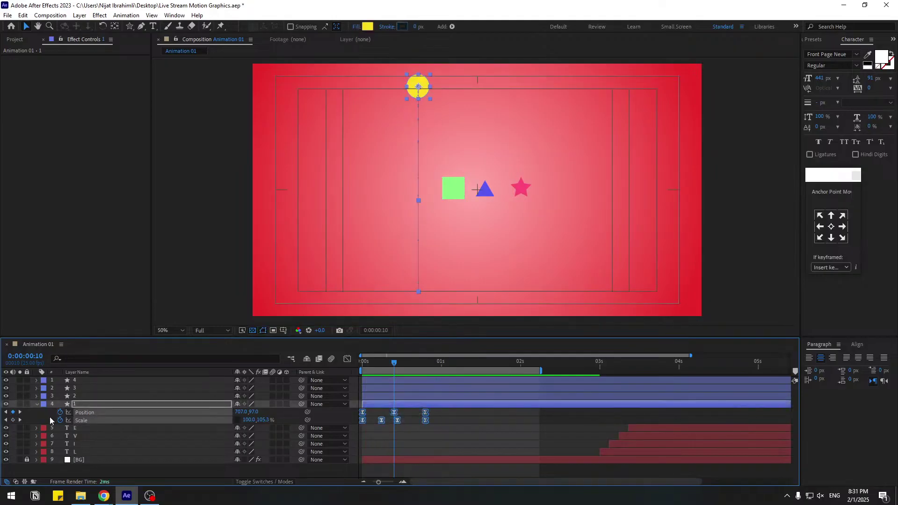
pyautogui.press('u')
pyautogui.click(78, 396)
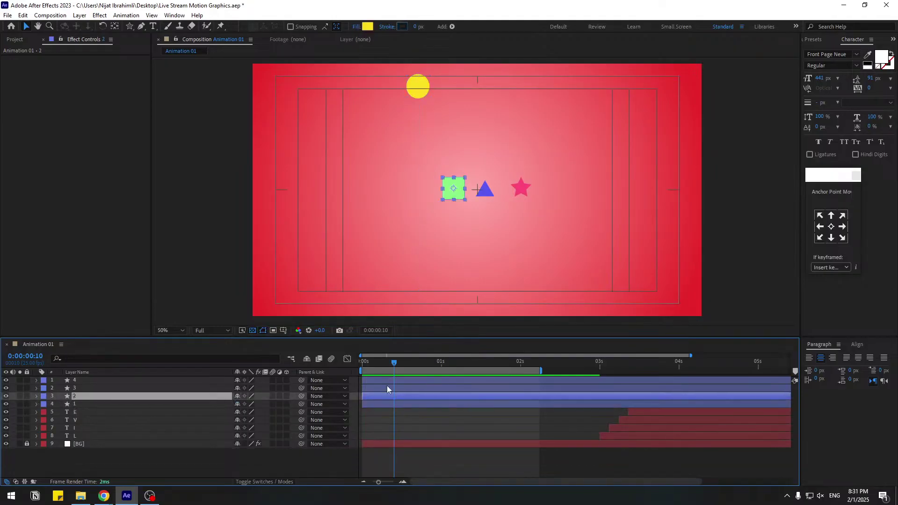
pyautogui.press('Home')
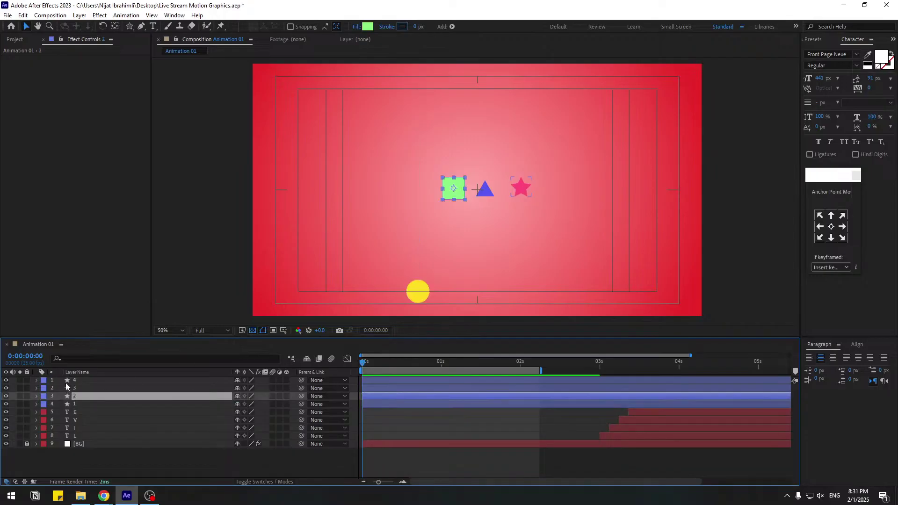
pyautogui.keyDown('shift'); pyautogui.click(200, 382); pyautogui.keyUp('shift')
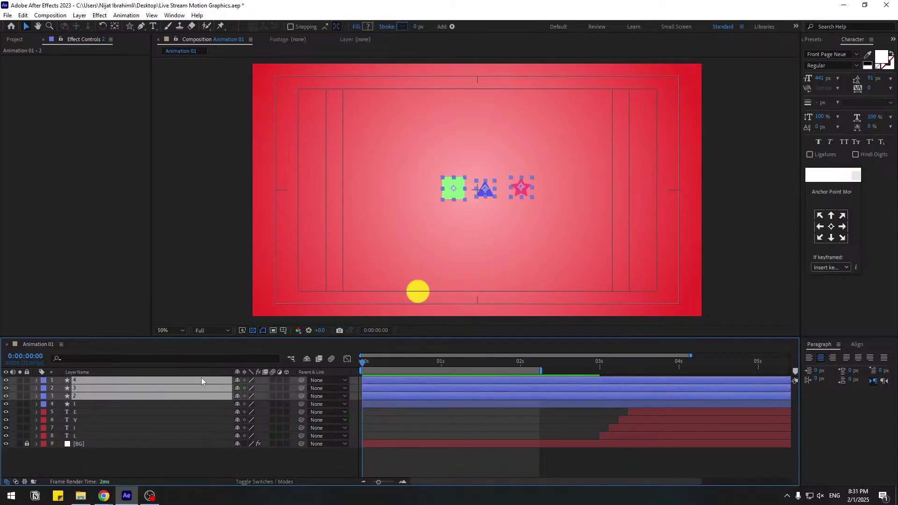
pyautogui.hotkey('ctrl', 'v')
pyautogui.press('space')
pyautogui.press('space')
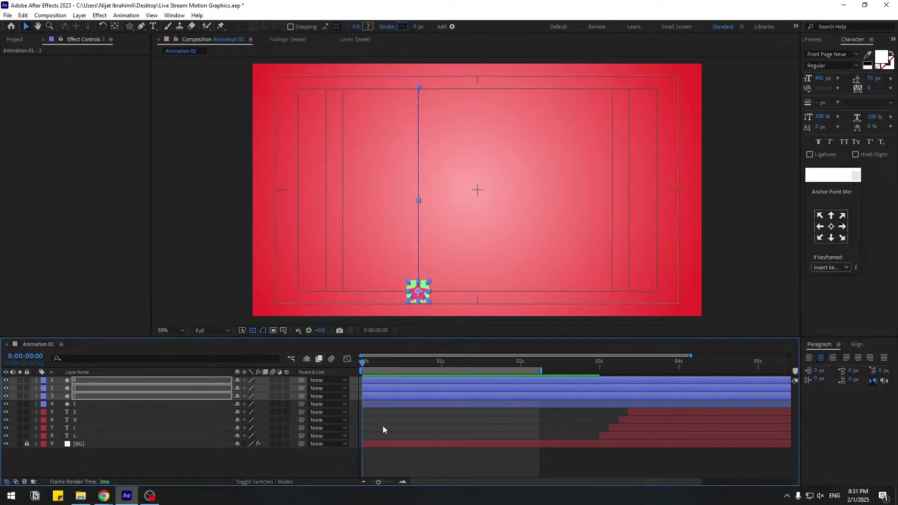
pyautogui.click(383, 435)
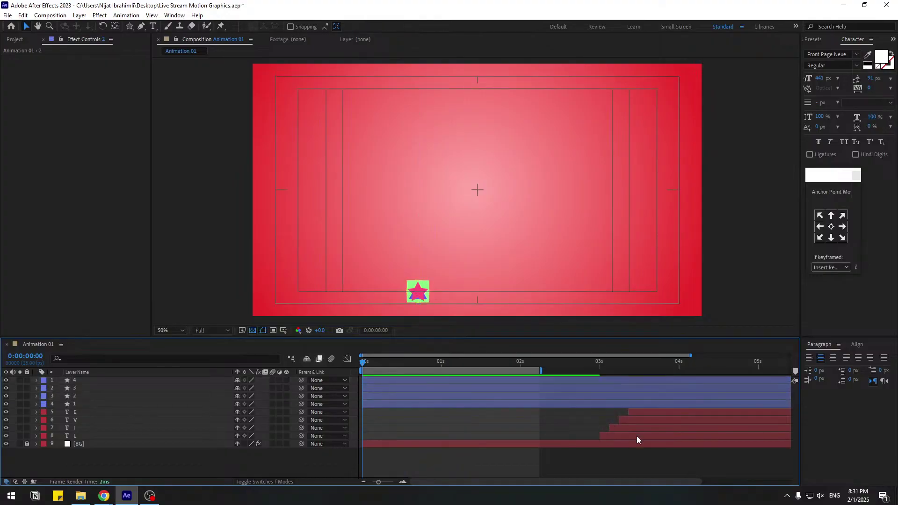
# Shift the four letter layers earlier together so the full LIVE word shows at frame 0 as an alignment guide.
pyautogui.click(642, 412)
pyautogui.keyDown('shift'); pyautogui.click(625, 437); pyautogui.keyUp('shift')
pyautogui.moveTo(653, 419); pyautogui.dragTo(244, 442)
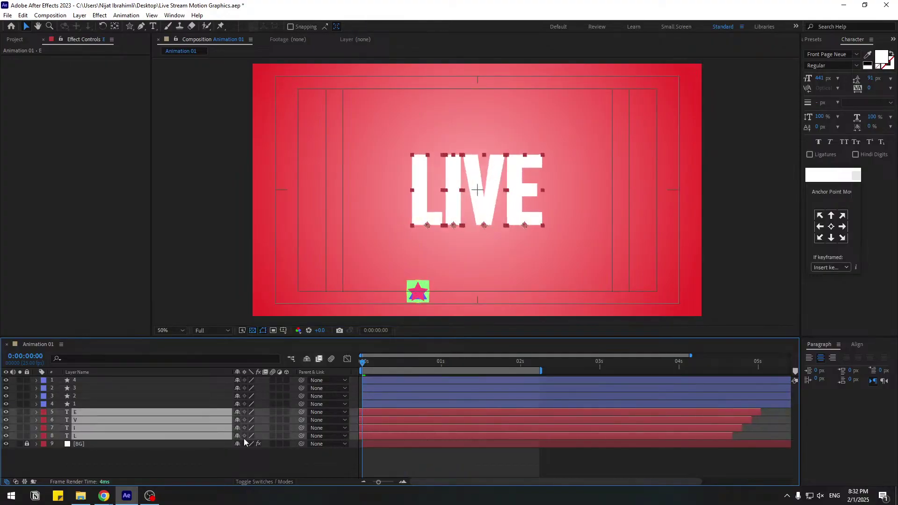
pyautogui.click(333, 467)
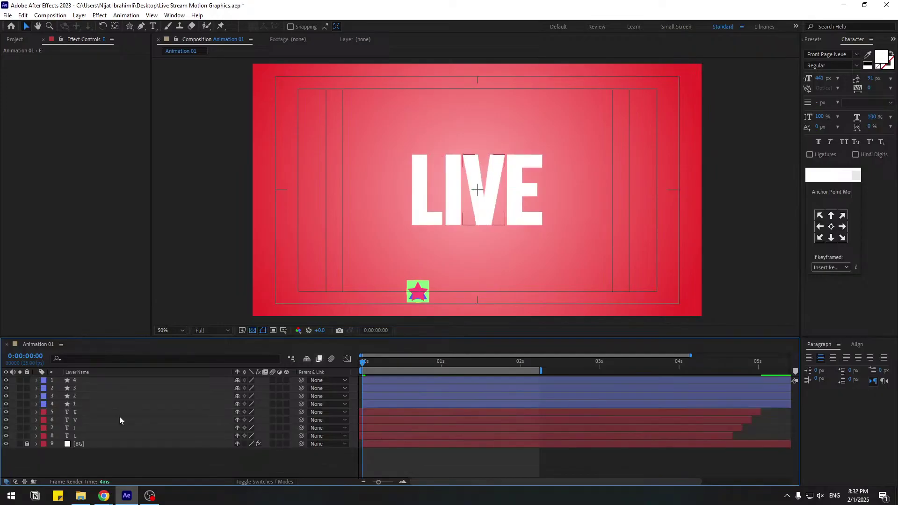
# Shift all of the square's Position keyframes horizontally to X 864, lining the square up with the letter I.
pyautogui.click(74, 398)
pyautogui.moveTo(413, 368); pyautogui.dragTo(494, 368)
pyautogui.press('p')
pyautogui.moveTo(433, 406); pyautogui.dragTo(355, 413)
pyautogui.click(428, 363)
pyautogui.moveTo(239, 405); pyautogui.dragTo(311, 405)
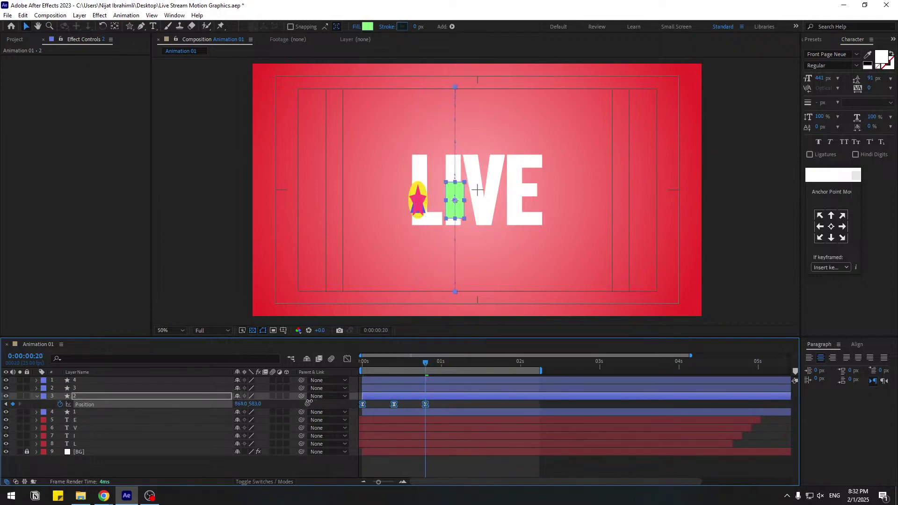
# Shift all of the triangle's Position keyframes horizontally to X 992, lining the triangle up with the letter V.
pyautogui.click(88, 389)
pyautogui.press('p')
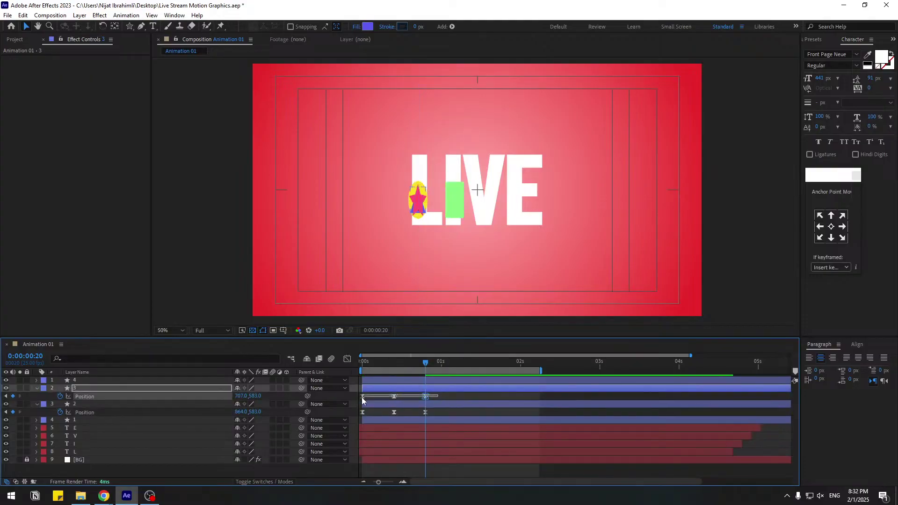
pyautogui.moveTo(241, 397); pyautogui.dragTo(366, 388)
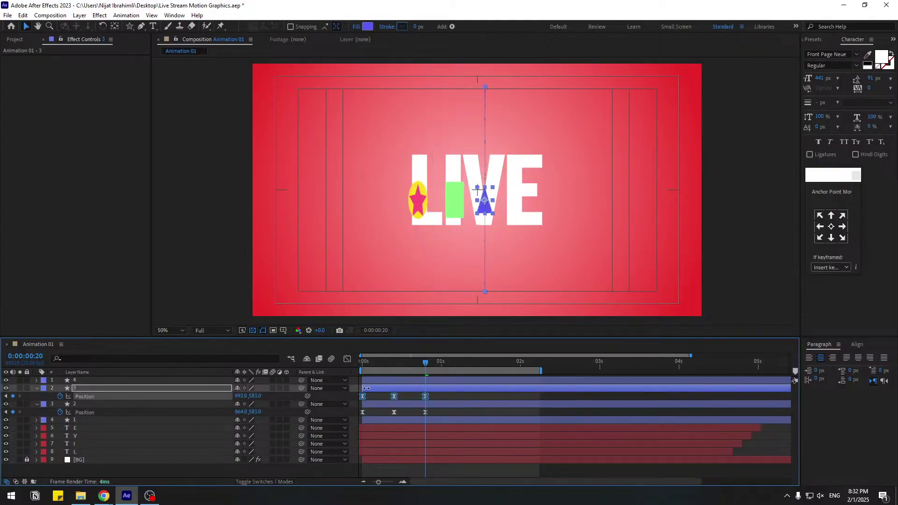
# Shift all of the star's Position keyframes to X 1159 over the letter E and save the project.
pyautogui.click(91, 383)
pyautogui.press('p')
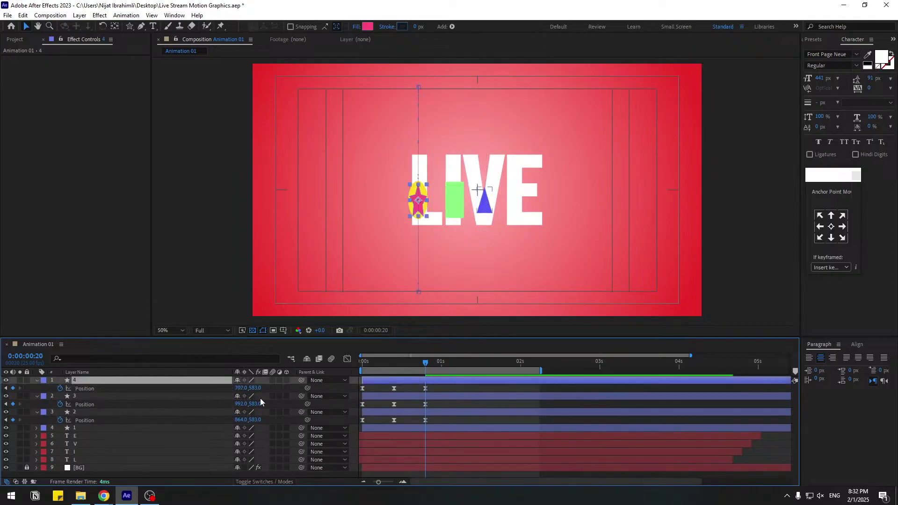
pyautogui.moveTo(432, 391); pyautogui.dragTo(354, 391)
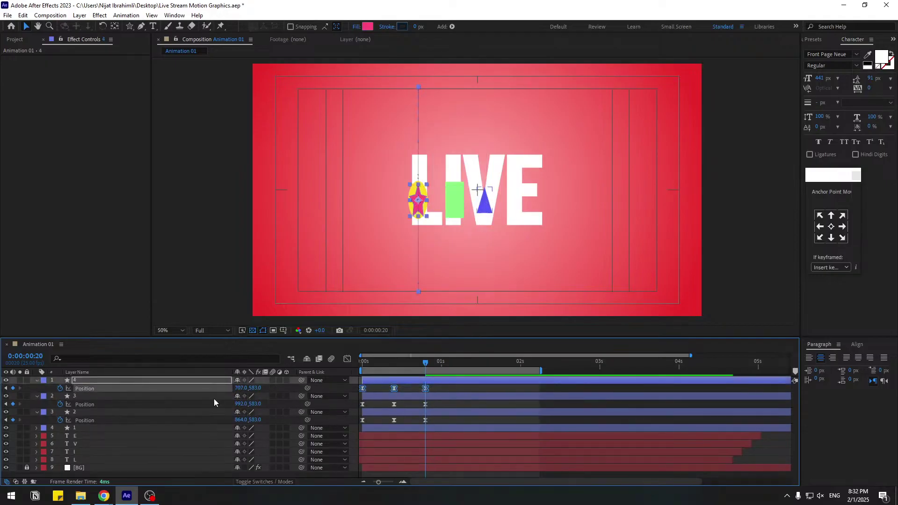
pyautogui.moveTo(237, 392); pyautogui.dragTo(428, 384)
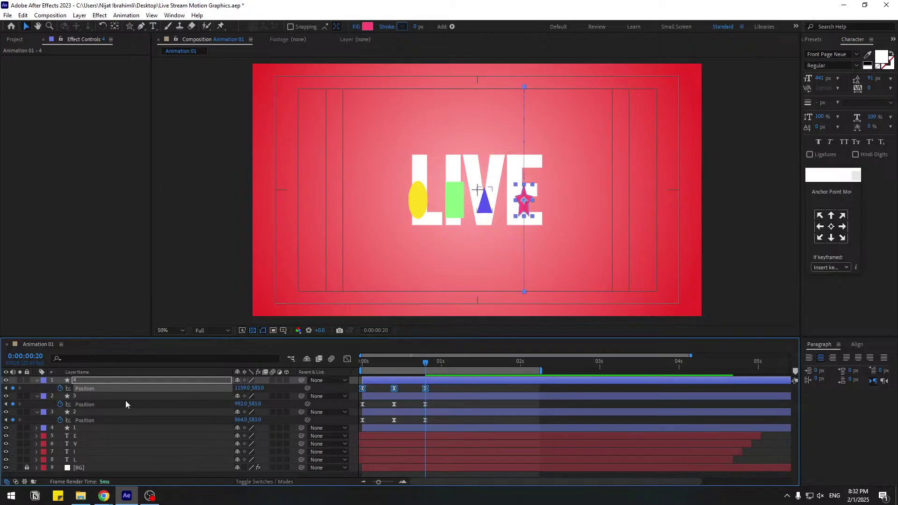
pyautogui.click(36, 381)
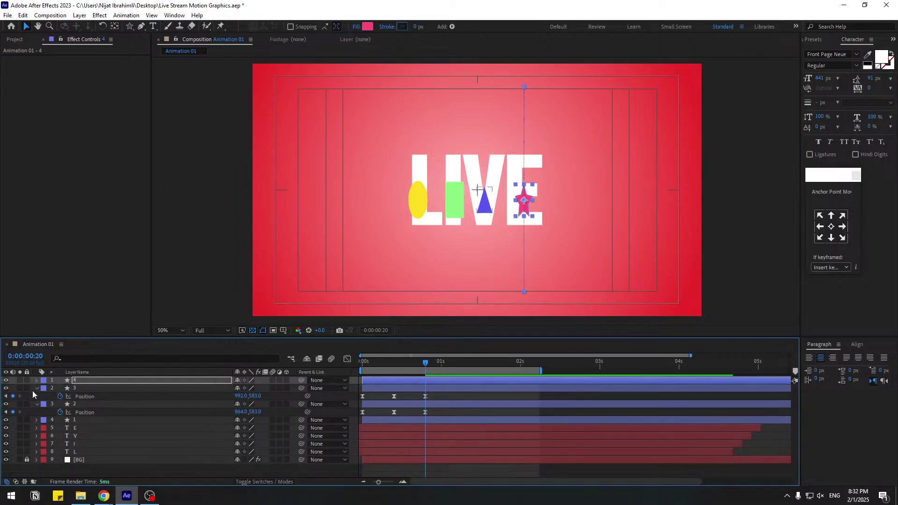
pyautogui.click(36, 388)
pyautogui.click(36, 397)
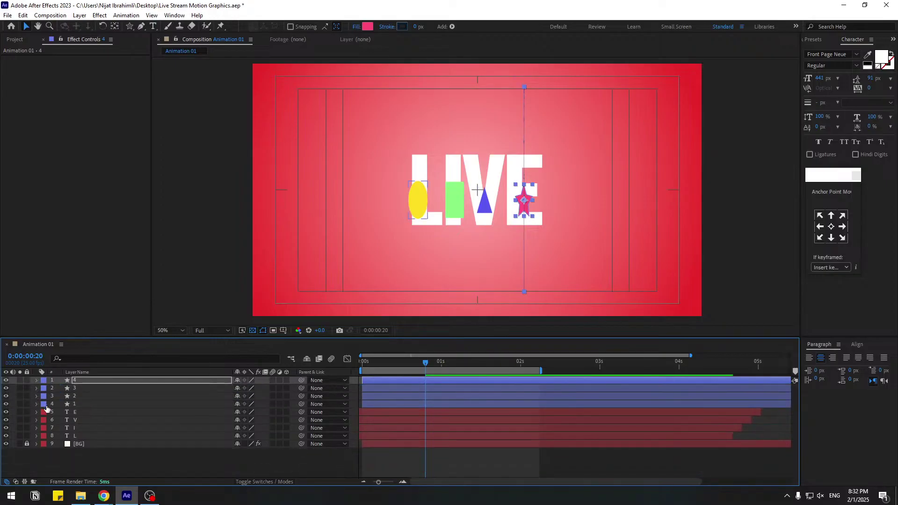
pyautogui.click(467, 460)
pyautogui.hotkey('ctrl', 's')
# Delay the four letter layers together so L starts just after 1 second, keeping their stagger.
pyautogui.moveTo(424, 363); pyautogui.dragTo(409, 366)
pyautogui.click(86, 412)
pyautogui.keyDown('shift'); pyautogui.click(91, 436); pyautogui.keyUp('shift')
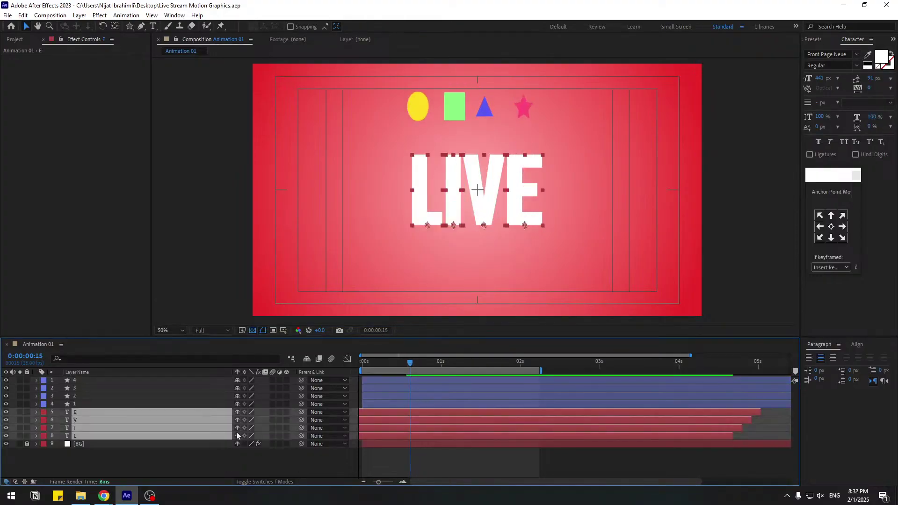
pyautogui.moveTo(368, 417); pyautogui.dragTo(610, 417)
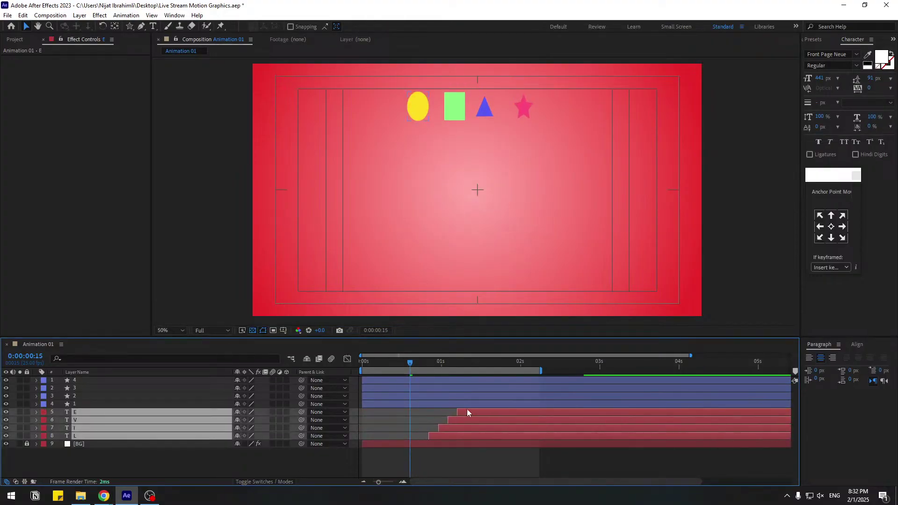
# Lower the starting Position of all four shapes at frame 0 to just below the composition's bottom edge.
pyautogui.press('Home')
pyautogui.press('-')
pyautogui.click(80, 403)
pyautogui.keyDown('shift'); pyautogui.click(77, 381); pyautogui.keyUp('shift')
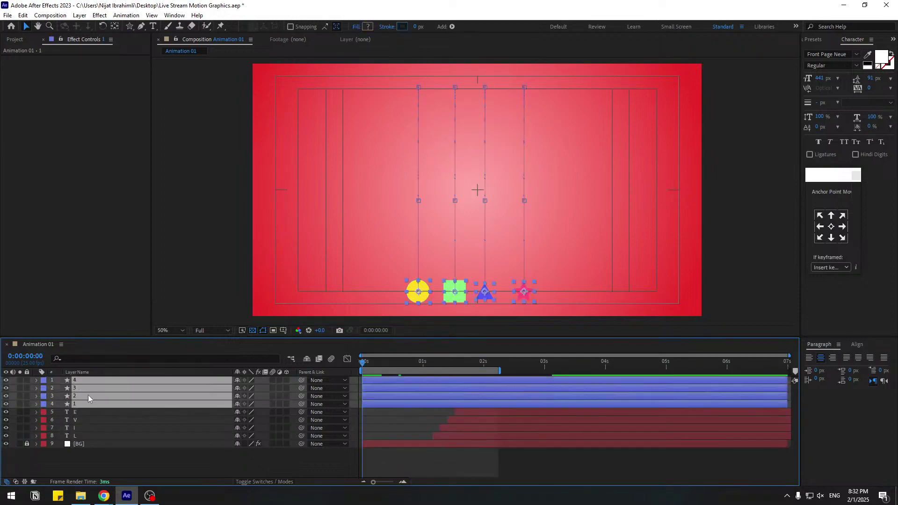
pyautogui.press('p')
pyautogui.moveTo(257, 388); pyautogui.dragTo(341, 388)
pyautogui.press('u')
pyautogui.click(396, 428)
# Stagger the shapes by starting the square layer at frame 3 and the triangle layer at frame 6.
pyautogui.click(141, 395)
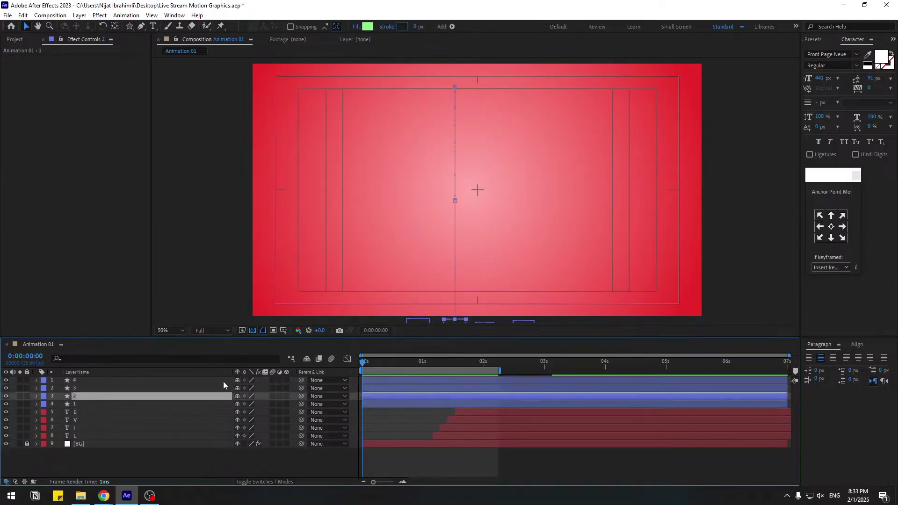
pyautogui.press('pagedown')
pyautogui.press('pagedown')
pyautogui.press('pagedown')
pyautogui.moveTo(374, 399); pyautogui.dragTo(386, 390)
pyautogui.press('pagedown')
pyautogui.press('pagedown')
pyautogui.press('pagedown')
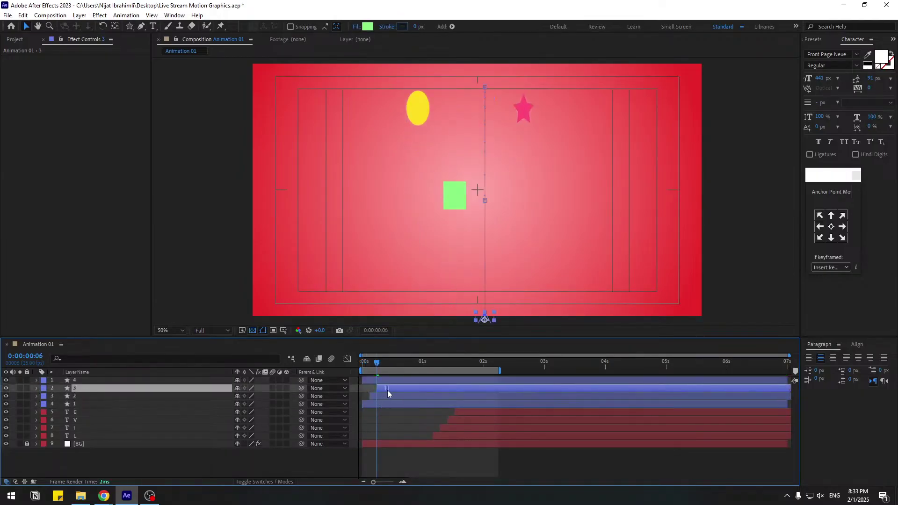
# Start the star layer at frame 9 and preview the staggered shapes.
pyautogui.press('pagedown')
pyautogui.press('pagedown')
pyautogui.press('pagedown')
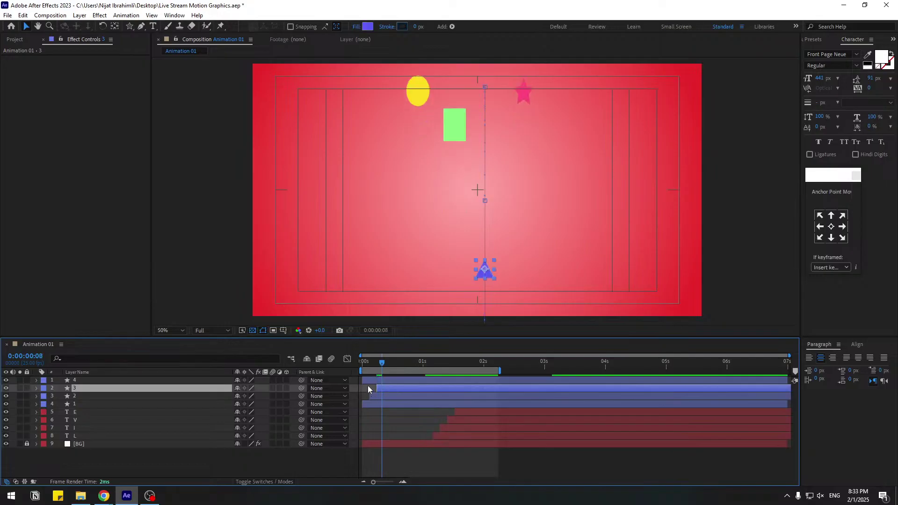
pyautogui.moveTo(369, 380); pyautogui.dragTo(395, 382)
pyautogui.press('space')
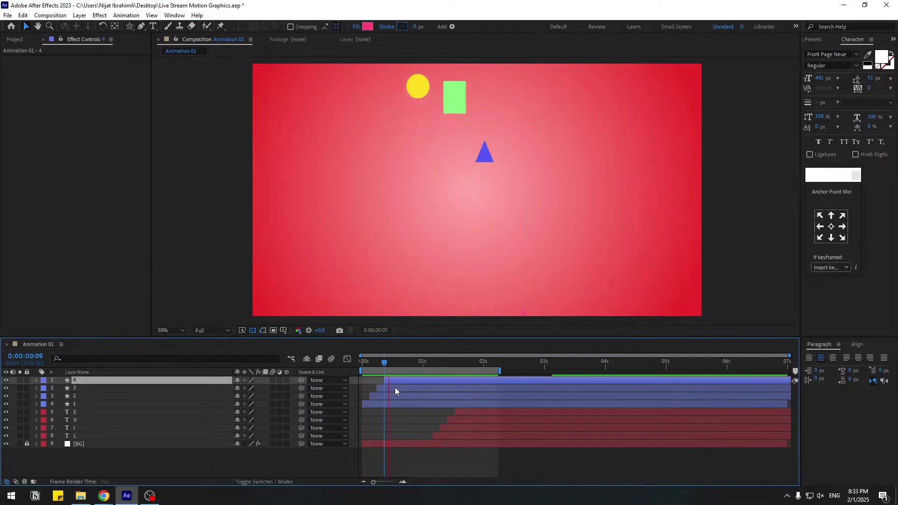
pyautogui.press('space')
# Move the four letter layers earlier so L starts at about frame 16, previewing the overlap with the falling shapes.
pyautogui.click(466, 412)
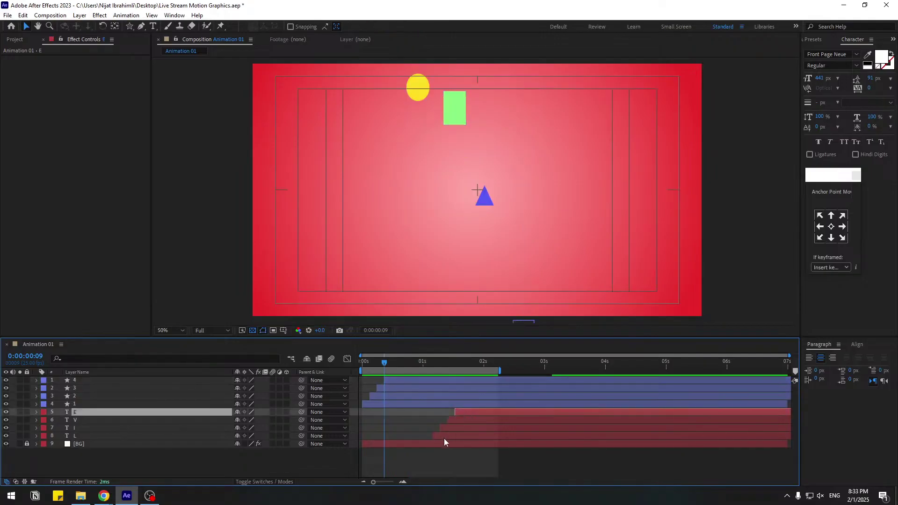
pyautogui.keyDown('shift'); pyautogui.click(445, 436); pyautogui.keyUp('shift')
pyautogui.click(365, 363)
pyautogui.moveTo(466, 417); pyautogui.dragTo(411, 414)
pyautogui.press('space')
pyautogui.moveTo(365, 362); pyautogui.dragTo(406, 364)
pyautogui.moveTo(405, 429)
pyautogui.mouseDown()
pyautogui.moveTo(428, 426)
pyautogui.moveTo(419, 428)
pyautogui.mouseUp()
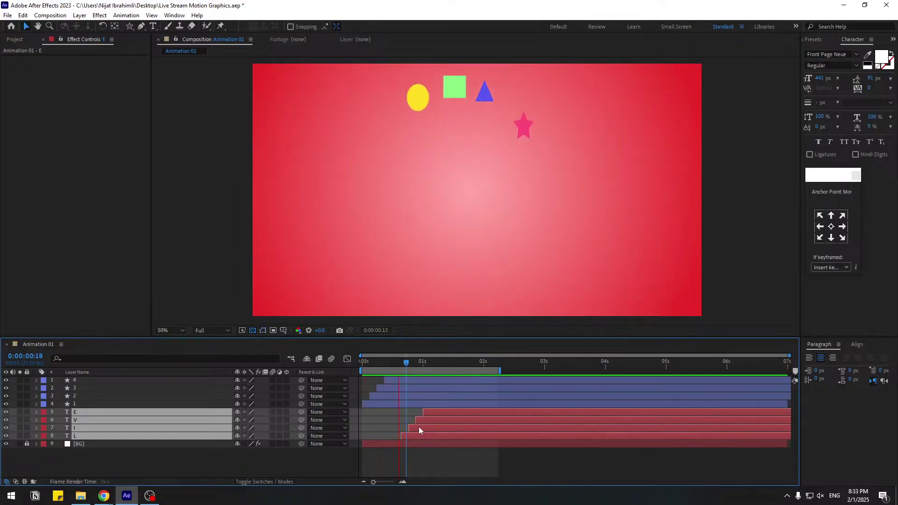
pyautogui.press('space')
# Move the four letter layers above the shape layers in the stacking order and preview the animation.
pyautogui.moveTo(390, 365); pyautogui.dragTo(408, 363)
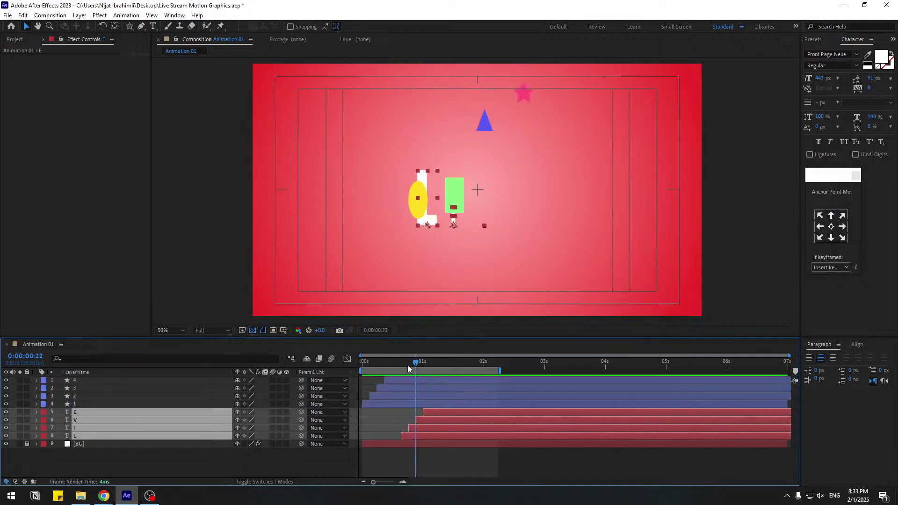
pyautogui.moveTo(74, 416); pyautogui.dragTo(89, 377)
pyautogui.press('space')
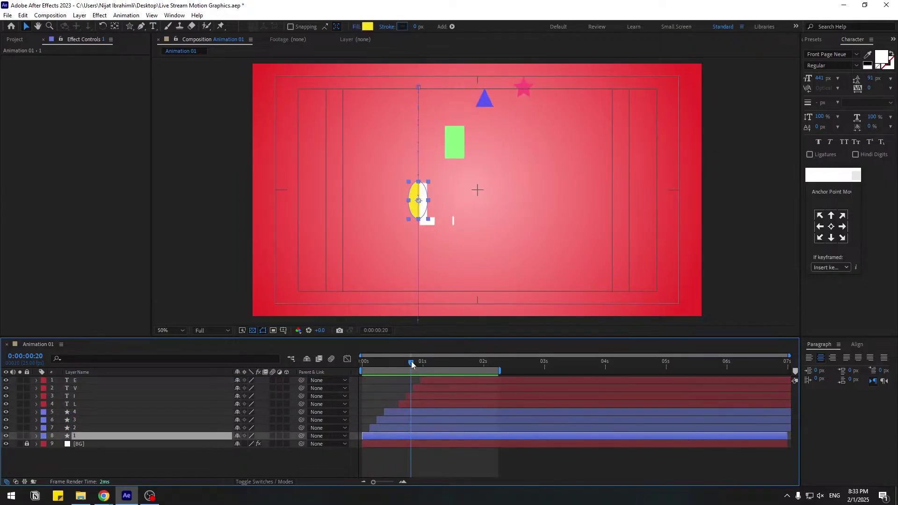
# Split the circle layer at frame 20 and delete the part after the split.
pyautogui.moveTo(411, 361); pyautogui.dragTo(411, 361)
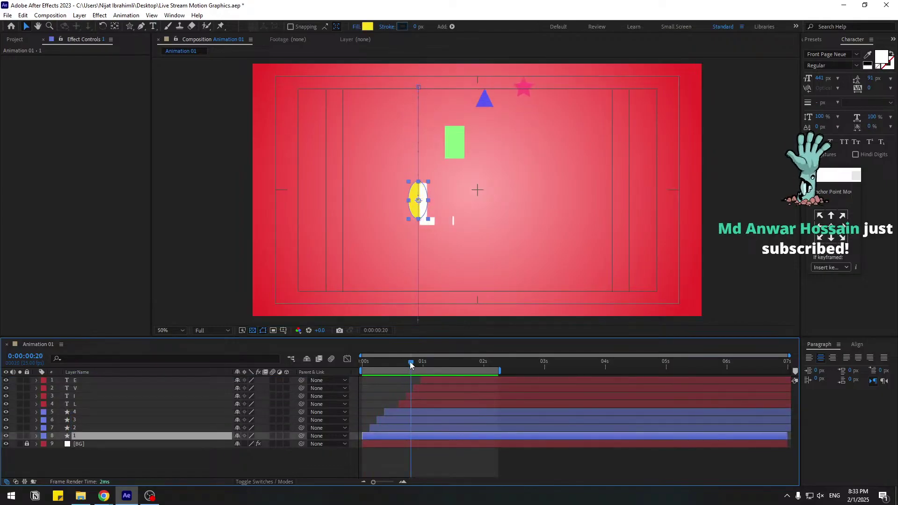
pyautogui.click(22, 15)
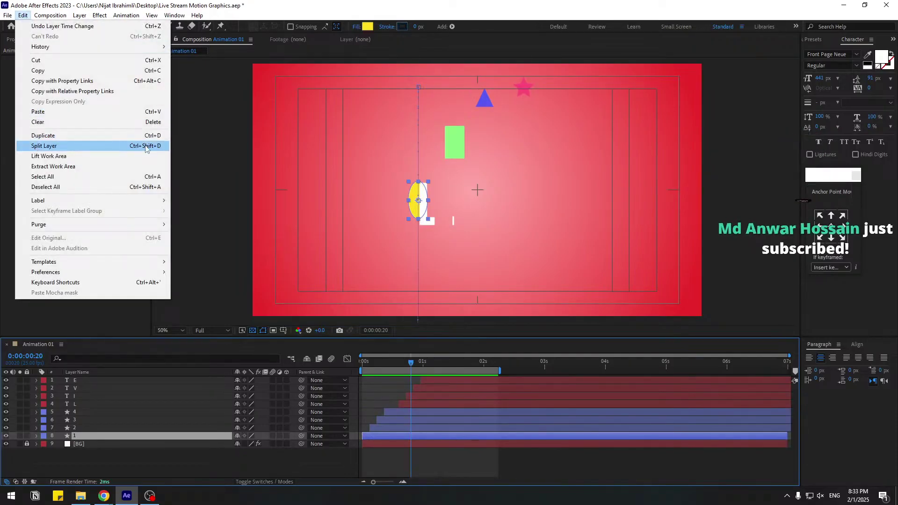
pyautogui.click(72, 150)
pyautogui.click(439, 436)
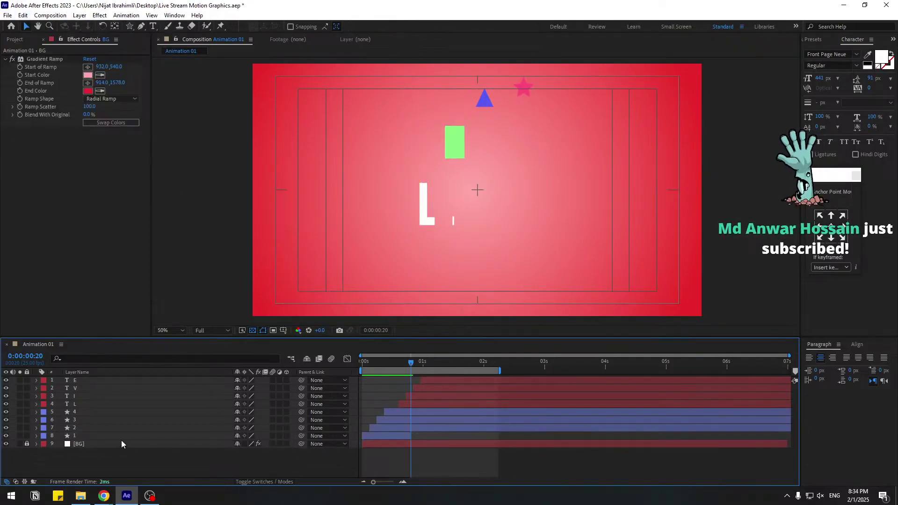
# Split the square layer at frame 22 and delete its remaining part.
pyautogui.click(437, 428)
pyautogui.click(361, 363)
pyautogui.moveTo(362, 363); pyautogui.dragTo(416, 361)
pyautogui.click(23, 15)
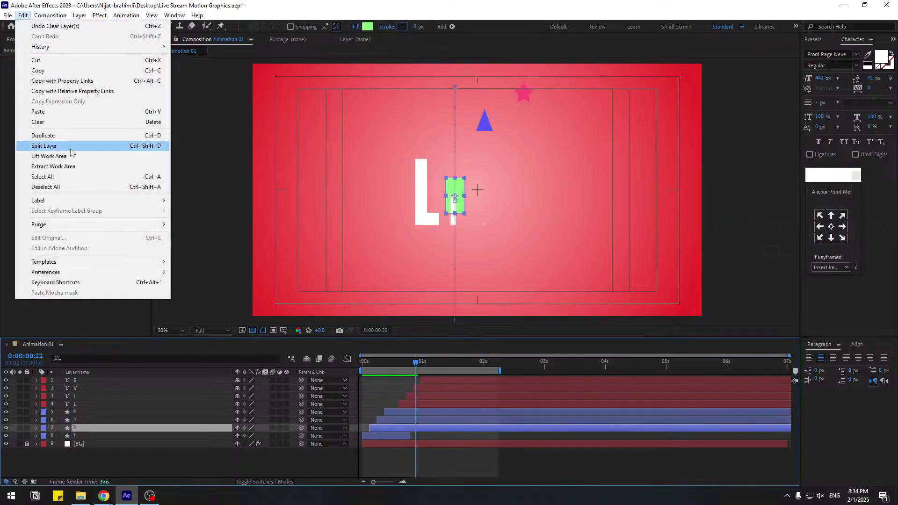
pyautogui.click(72, 145)
pyautogui.click(472, 427)
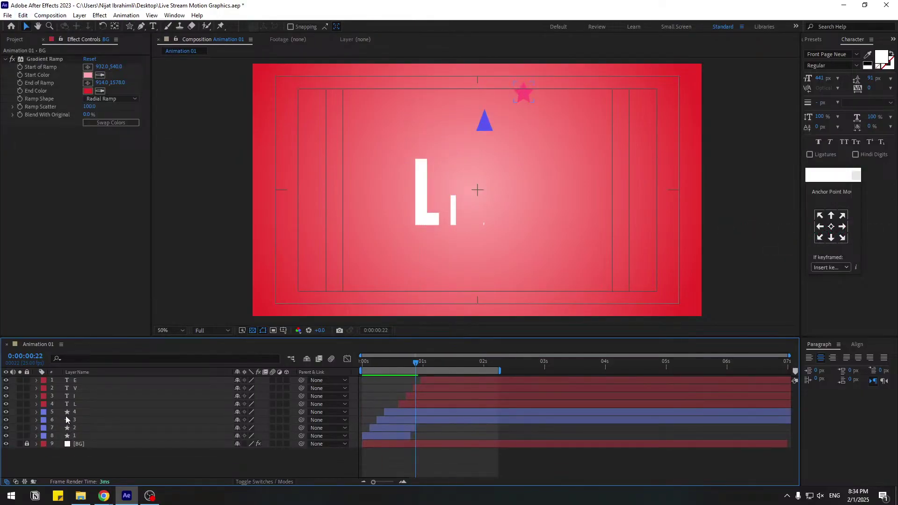
# Split the triangle layer at 0:00:01:00 and delete the part after it.
pyautogui.click(442, 419)
pyautogui.moveTo(410, 366); pyautogui.dragTo(423, 363)
pyautogui.click(23, 16)
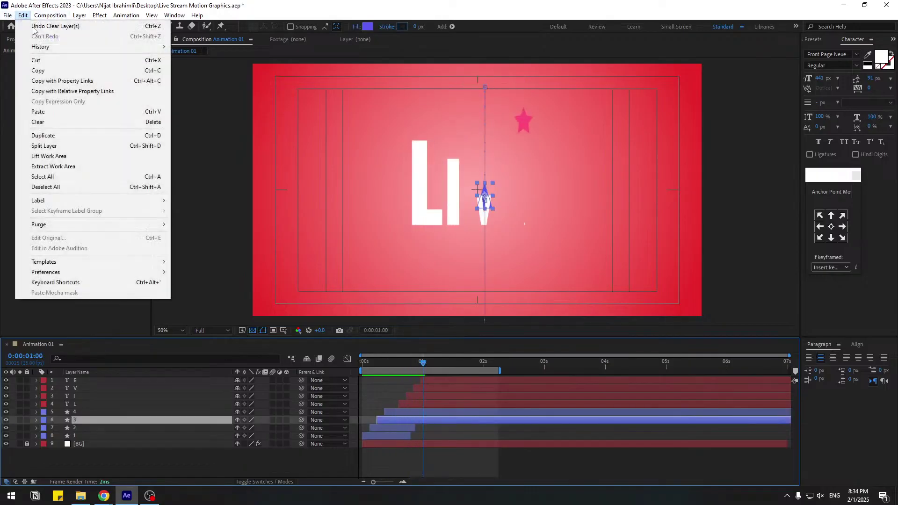
pyautogui.click(65, 146)
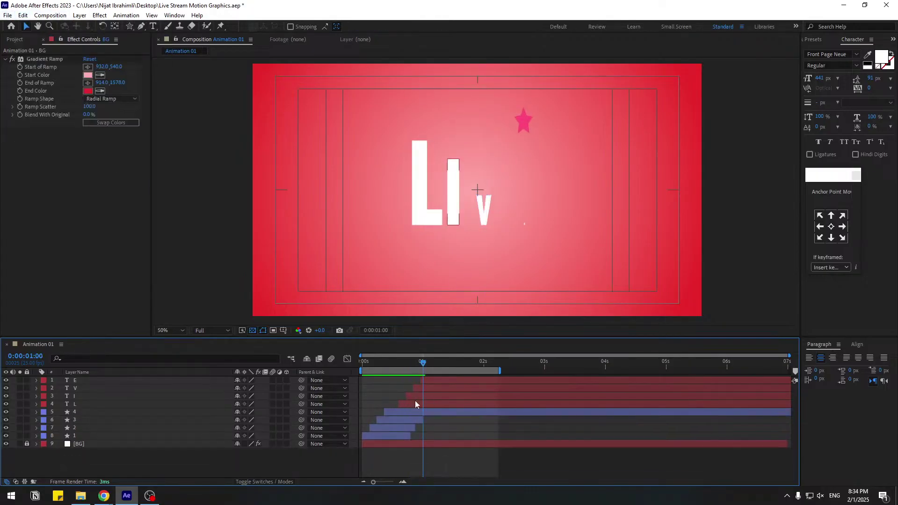
# Split the star layer at 0:00:01:03, delete the part after the split and preview the animation.
pyautogui.click(85, 416)
pyautogui.moveTo(423, 363); pyautogui.dragTo(429, 365)
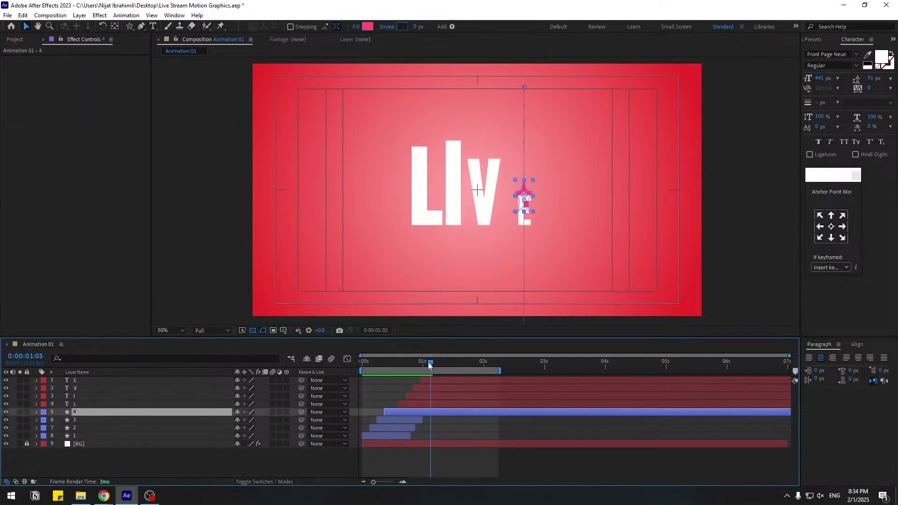
pyautogui.click(23, 15)
pyautogui.click(81, 146)
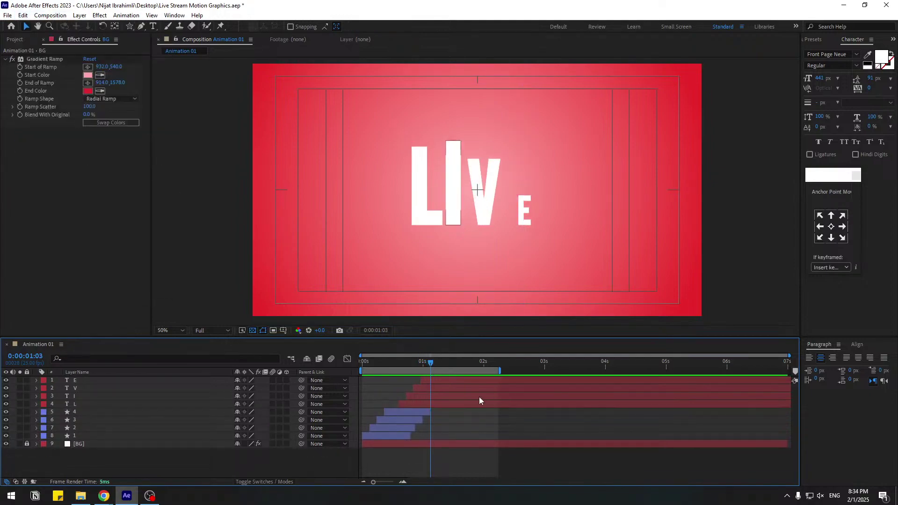
pyautogui.press('space')
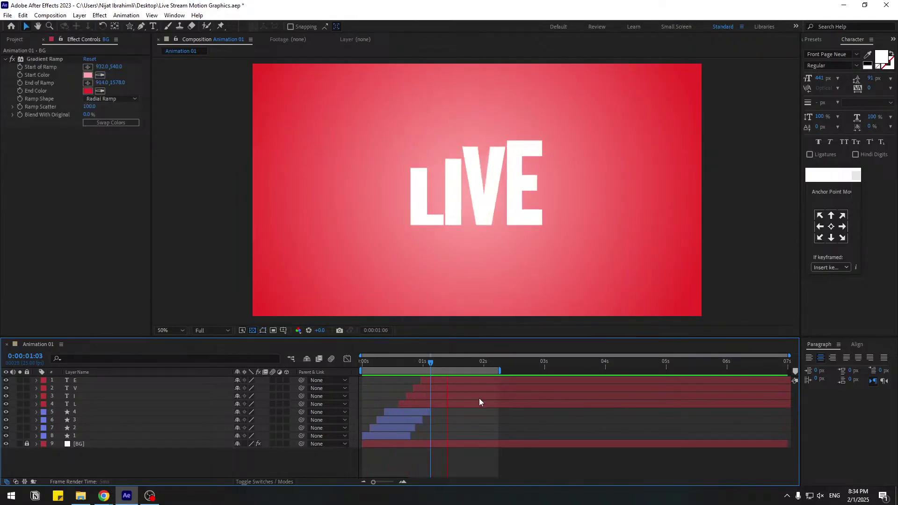
pyautogui.press('space')
# Enable motion blur on all letter and shape layers, save the project and preview the animation.
pyautogui.click(83, 435)
pyautogui.keyDown('shift'); pyautogui.click(79, 381); pyautogui.keyUp('shift')
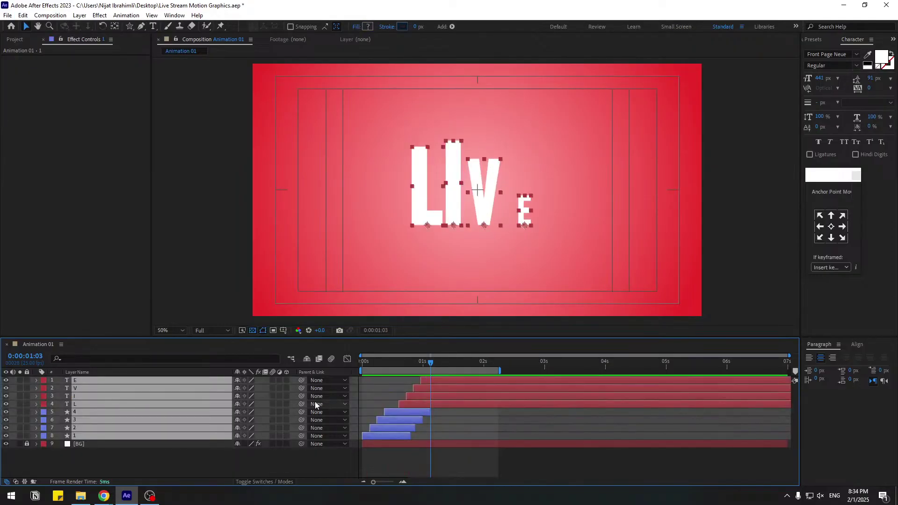
pyautogui.click(276, 383)
pyautogui.hotkey('ctrl', 's')
pyautogui.press('space')
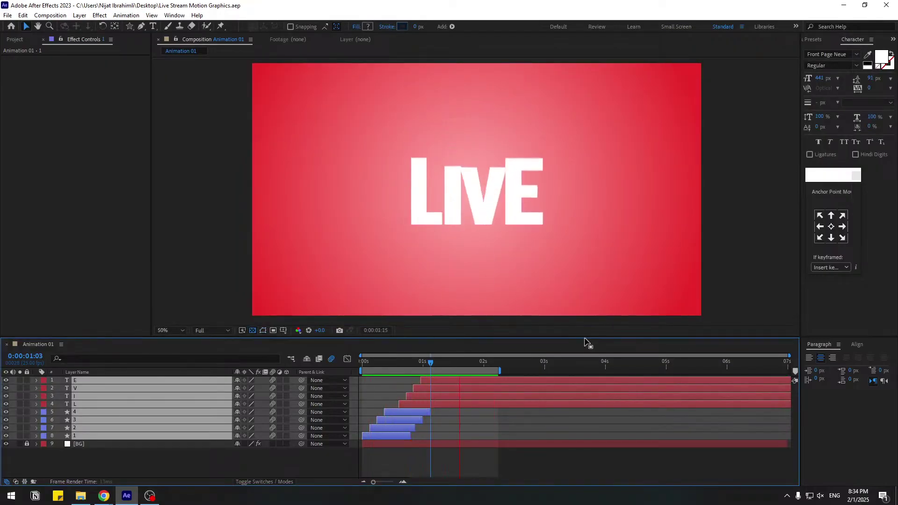
pyautogui.click(201, 401)
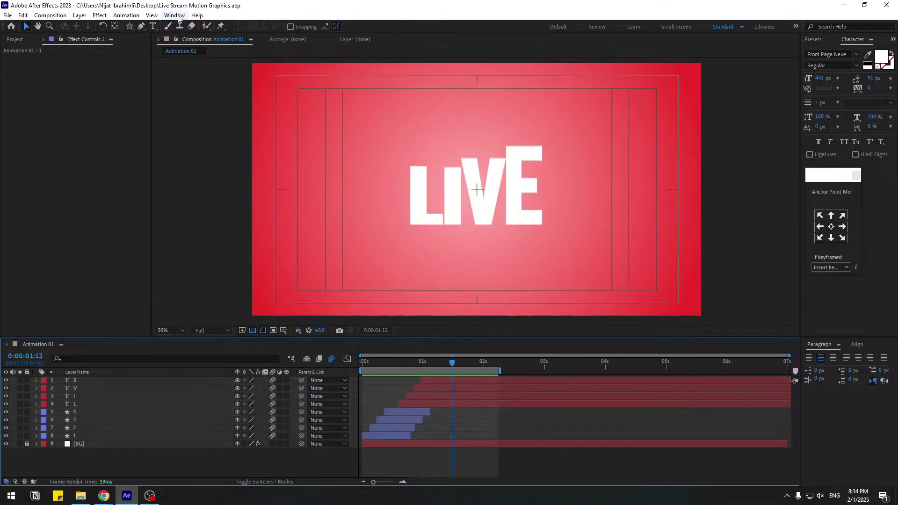
# Add the Particle Fireworks precomp from Animation Composer's Starter Precomps shape elements to the composition and close the browser.
pyautogui.click(175, 16)
pyautogui.click(258, 66)
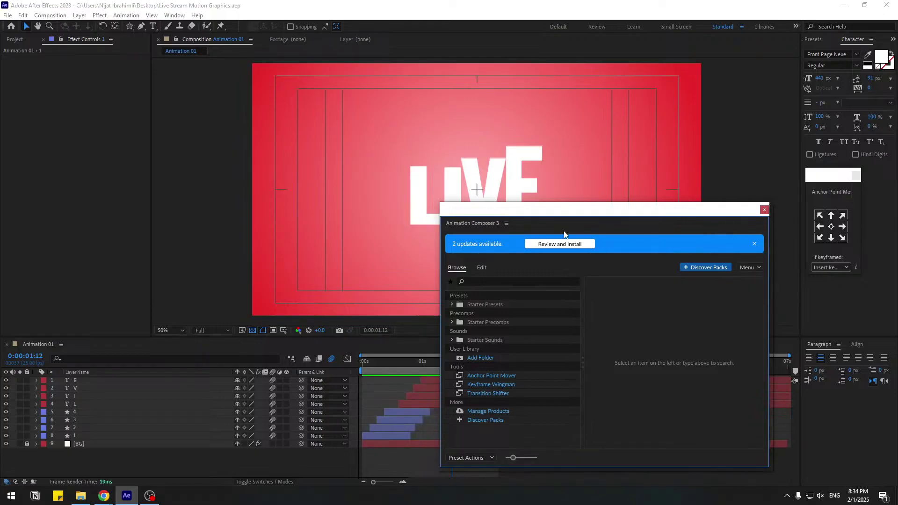
pyautogui.click(452, 323)
pyautogui.click(461, 341)
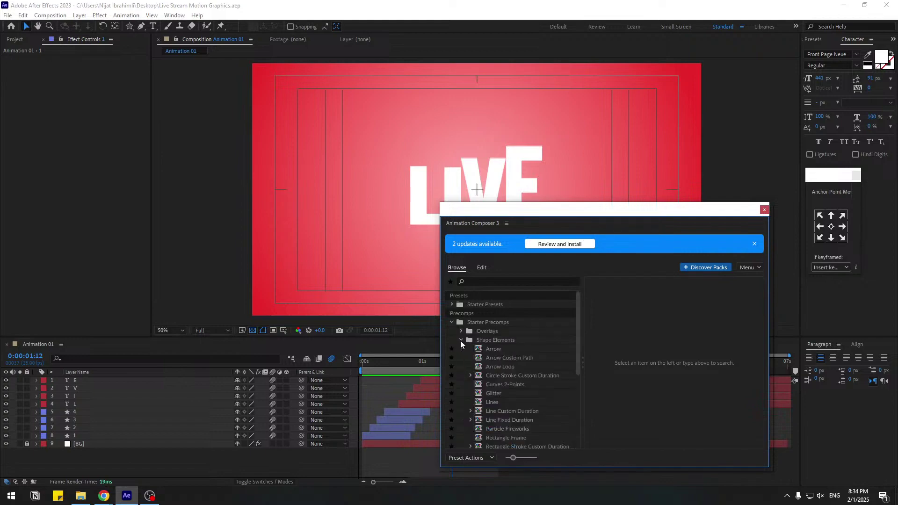
pyautogui.click(496, 341)
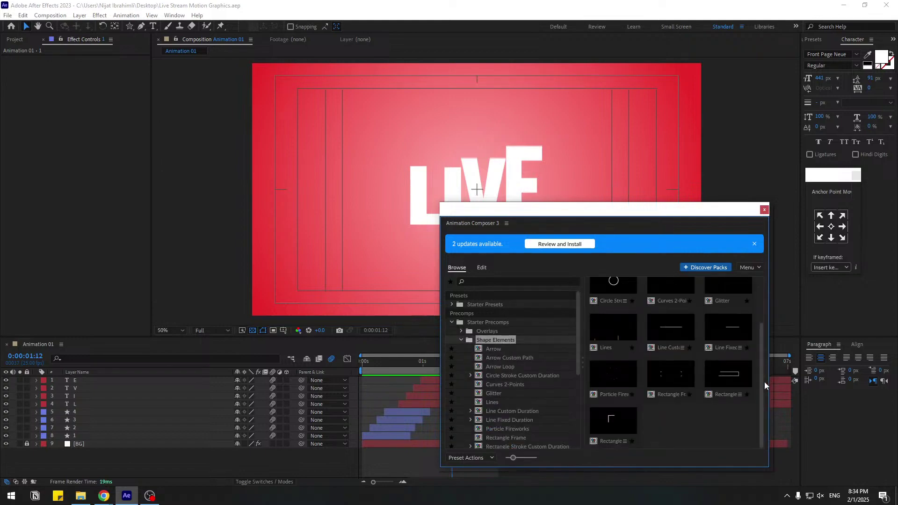
pyautogui.click(604, 372)
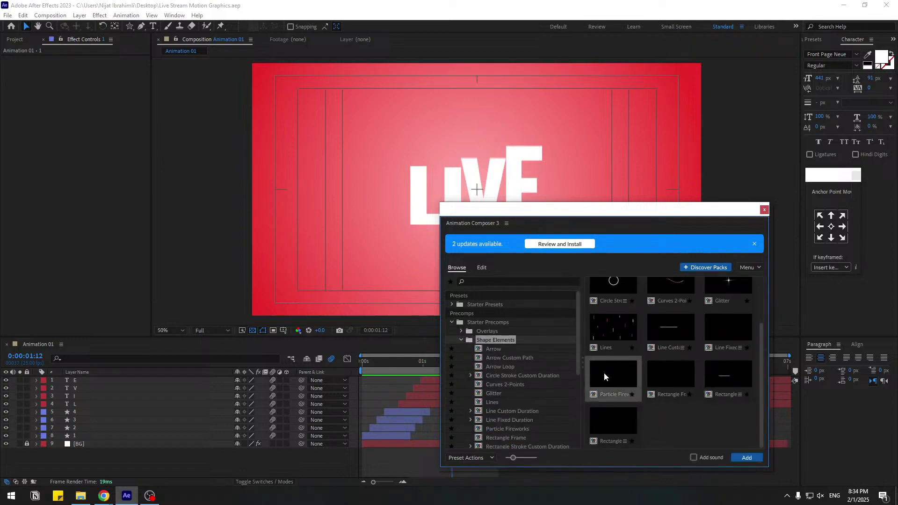
pyautogui.click(749, 459)
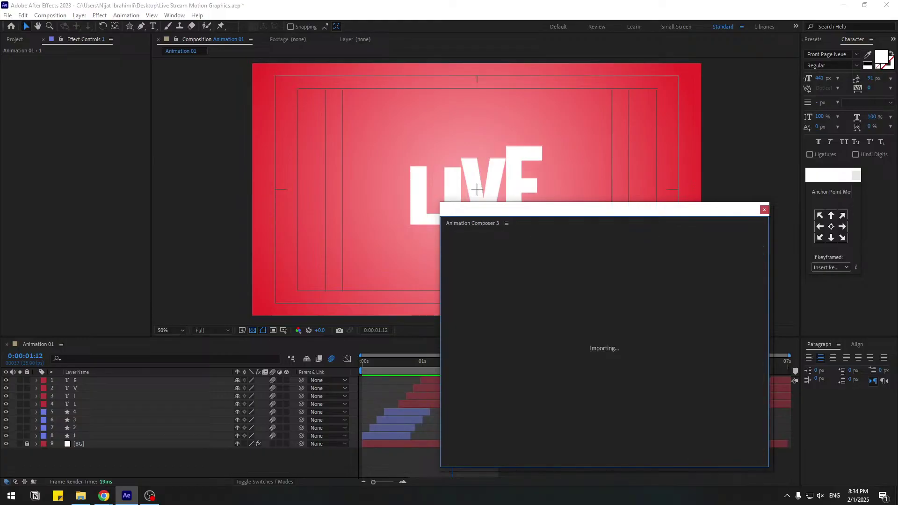
pyautogui.click(764, 210)
# Shift the Particle Fireworks layer earlier to start as the letter L pops up and position the burst over the L.
pyautogui.moveTo(375, 364); pyautogui.dragTo(409, 360)
pyautogui.moveTo(465, 381); pyautogui.dragTo(410, 380)
pyautogui.moveTo(477, 204); pyautogui.dragTo(427, 221)
# Duplicate the fireworks layer twice, spread the copies across the remaining letters with staggered start times and preview the result.
pyautogui.moveTo(411, 363); pyautogui.dragTo(424, 379)
pyautogui.hotkey('ctrl', 'd')
pyautogui.moveTo(428, 206); pyautogui.dragTo(483, 209)
pyautogui.hotkey('ctrl', 'd')
pyautogui.moveTo(428, 380)
pyautogui.mouseDown()
pyautogui.moveTo(443, 379)
pyautogui.moveTo(432, 364)
pyautogui.mouseUp()
pyautogui.press('space')
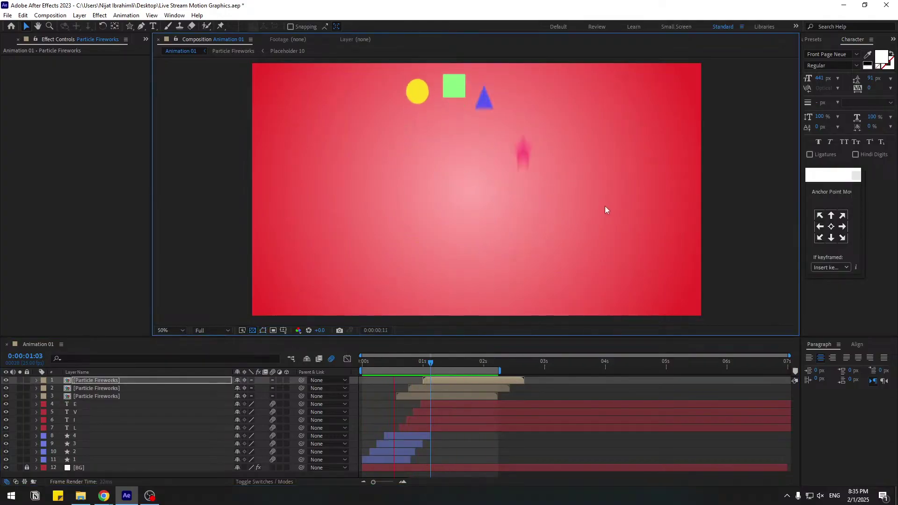
pyautogui.press('space')
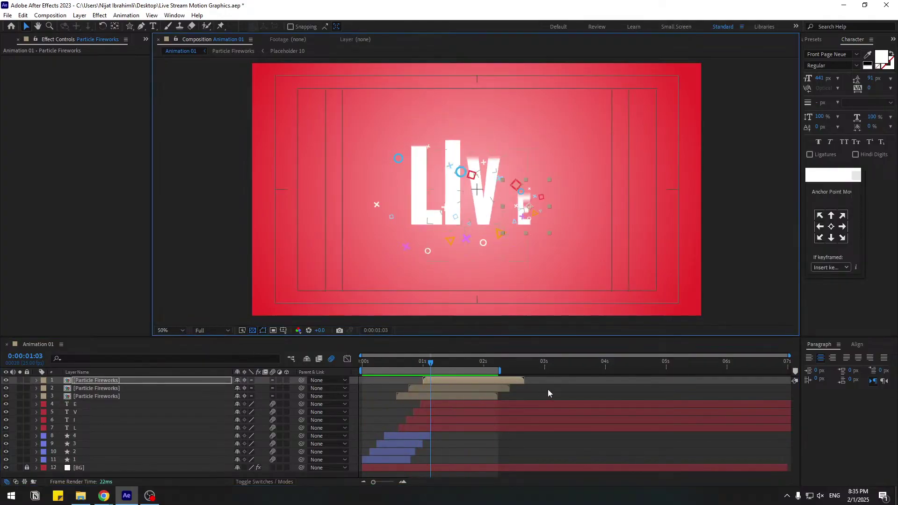
# Draw a wide, flat ellipse shape across the lower part of the LIVE letters.
pyautogui.click(548, 389)
pyautogui.click(129, 26)
pyautogui.click(153, 50)
pyautogui.moveTo(378, 208); pyautogui.dragTo(564, 220)
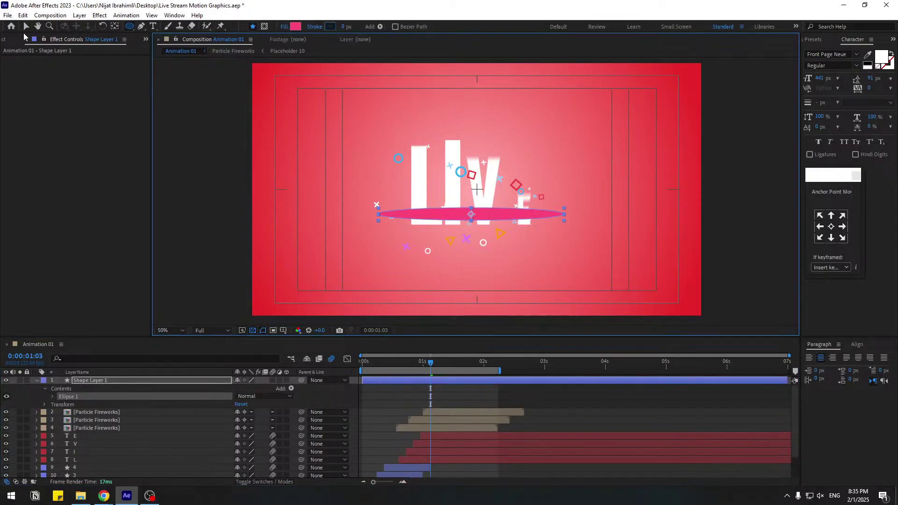
# Change the ellipse's fill to a very dark, muted maroon.
pyautogui.click(26, 26)
pyautogui.click(368, 27)
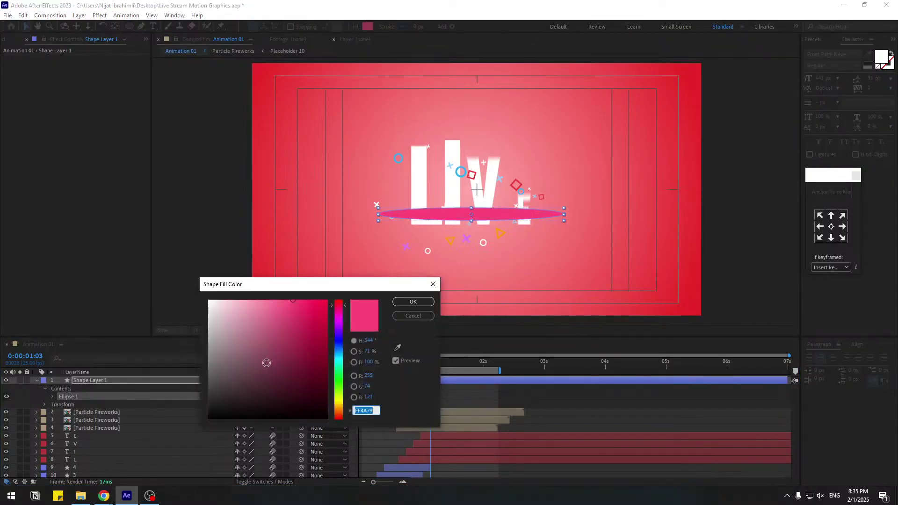
pyautogui.moveTo(287, 326); pyautogui.dragTo(289, 366)
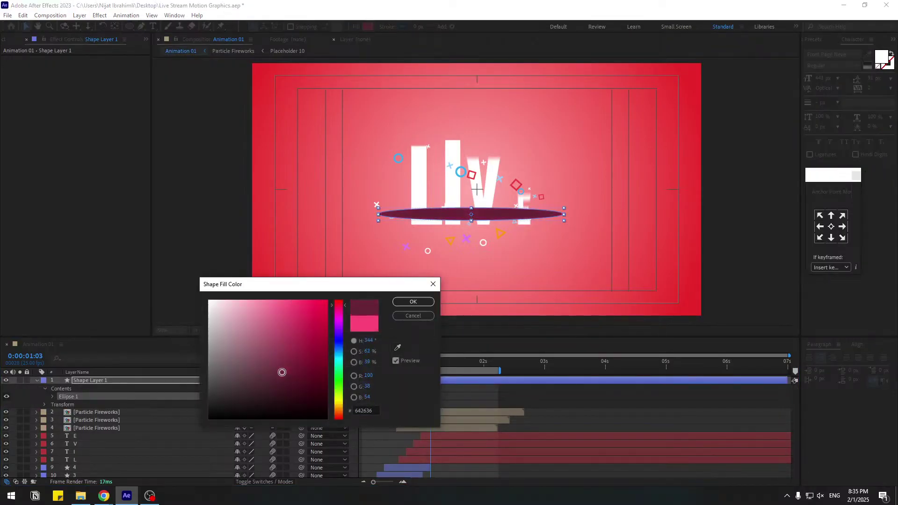
pyautogui.click(413, 301)
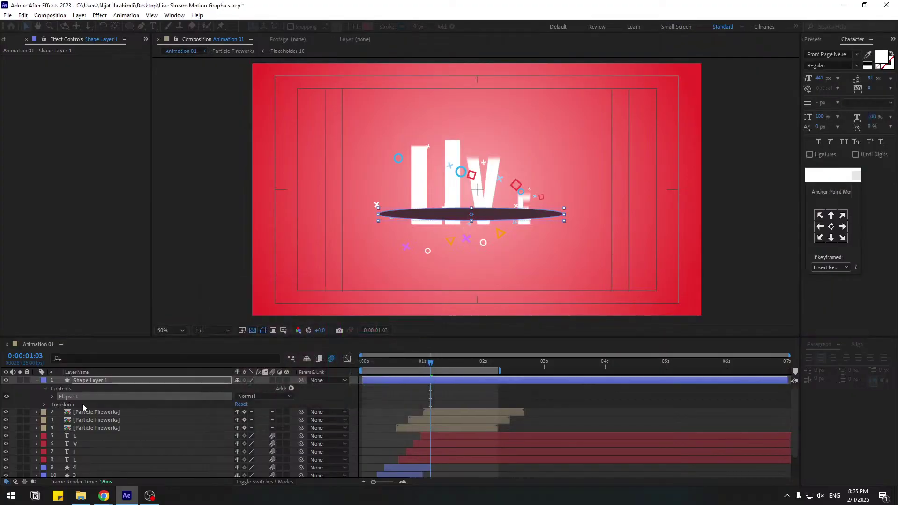
# Rename the ellipse layer "shadow" and move it below the letters and shapes, directly above the background layer.
pyautogui.click(36, 380)
pyautogui.press('Return')
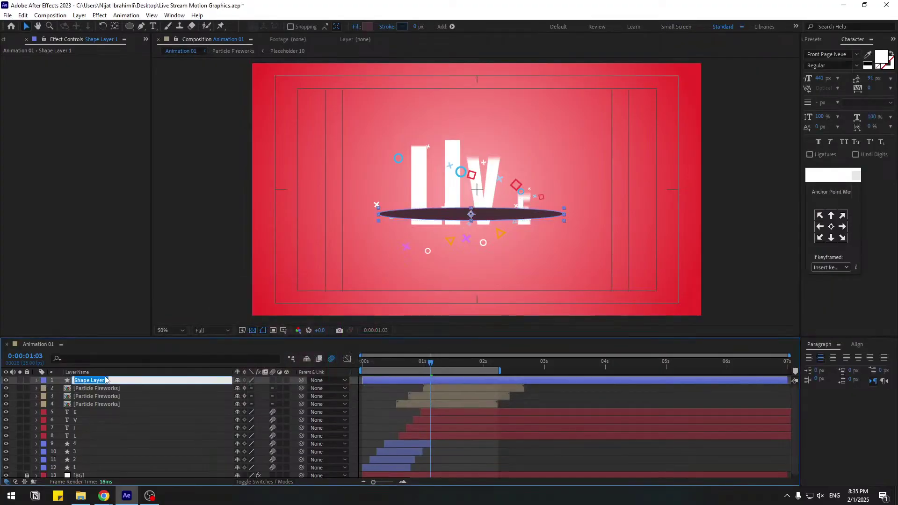
pyautogui.write('shadow')
pyautogui.press('Return')
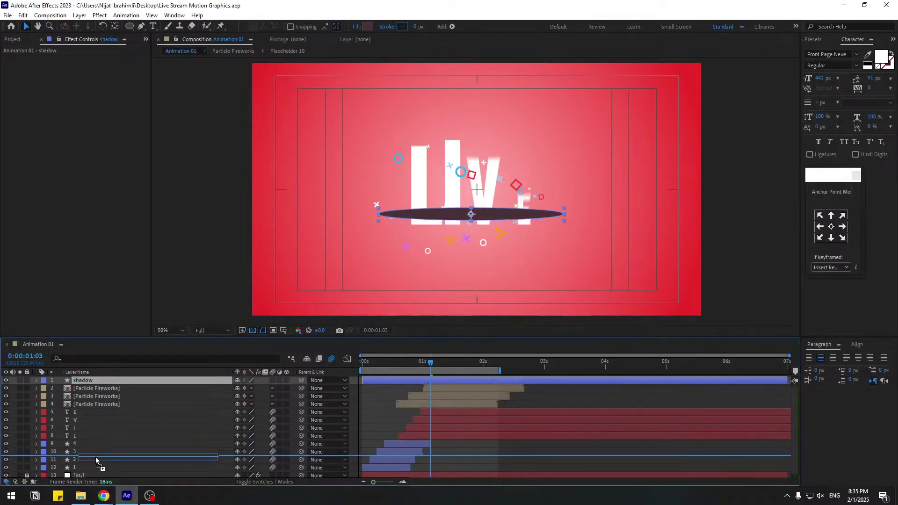
pyautogui.moveTo(93, 469); pyautogui.dragTo(92, 470)
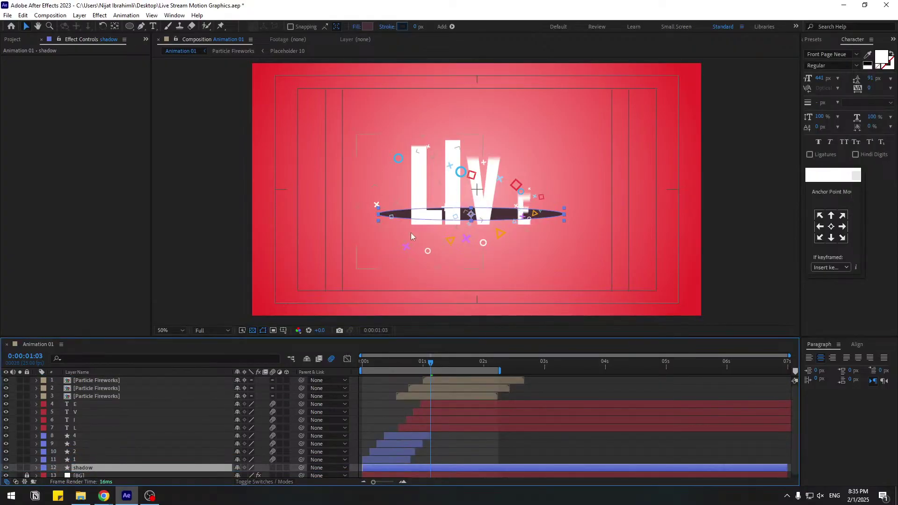
# Move the shadow ellipse down to the base of the letters and lower its opacity to 73%.
pyautogui.moveTo(412, 216); pyautogui.dragTo(412, 227)
pyautogui.scroll(-1, 77, 467)
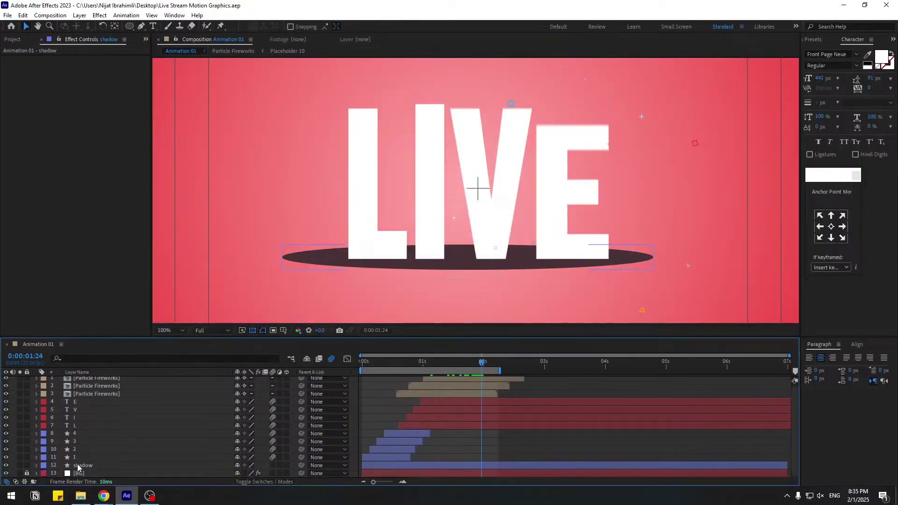
pyautogui.click(82, 465)
pyautogui.press('t')
pyautogui.moveTo(240, 468); pyautogui.dragTo(228, 468)
# Apply Gaussian Blur to the shadow layer with a blurriness of 8.3.
pyautogui.click(818, 41)
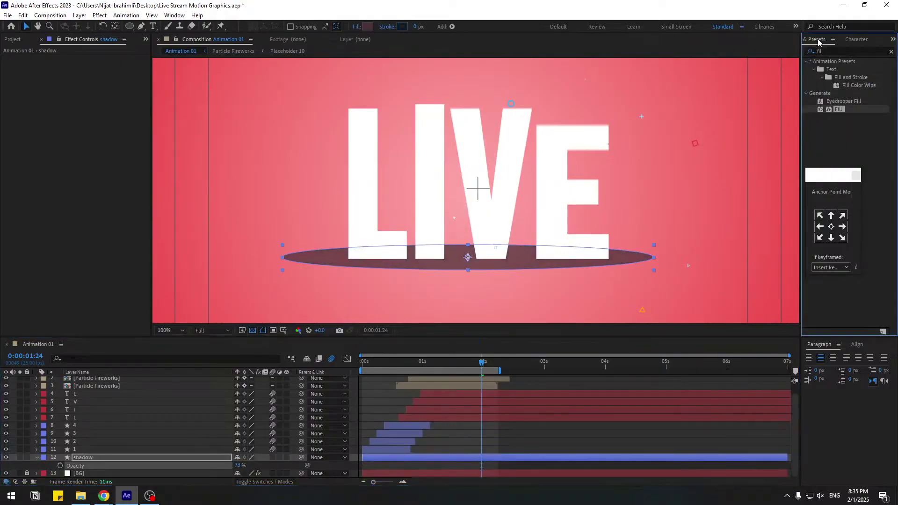
pyautogui.moveTo(834, 51); pyautogui.dragTo(797, 61)
pyautogui.write('gaus')
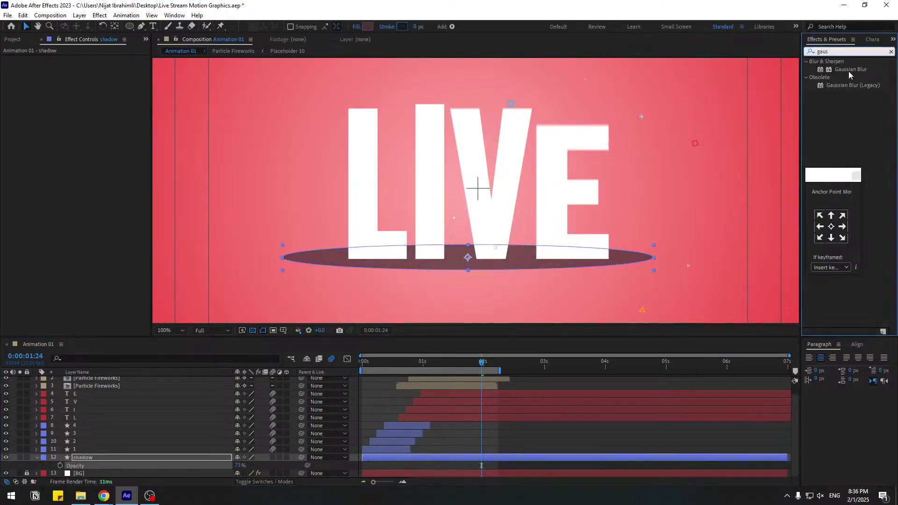
pyautogui.doubleClick(848, 71)
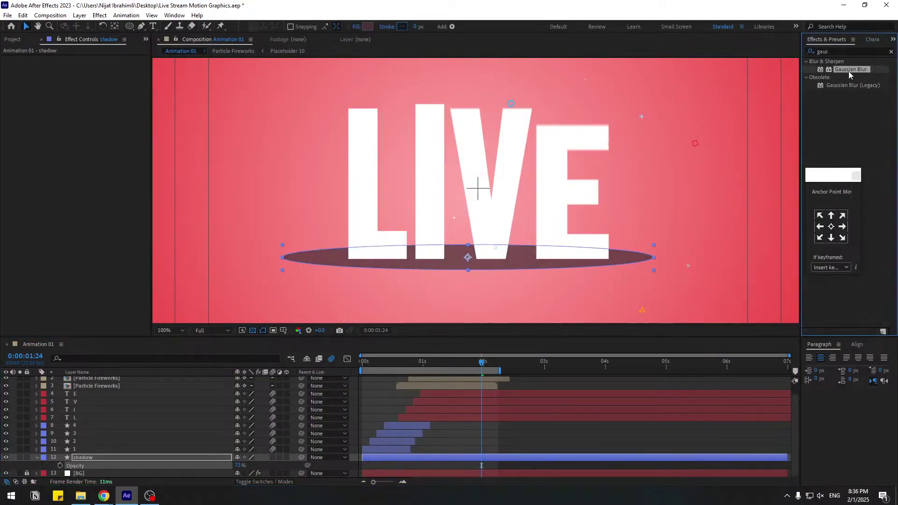
pyautogui.scroll(1, 347, 290)
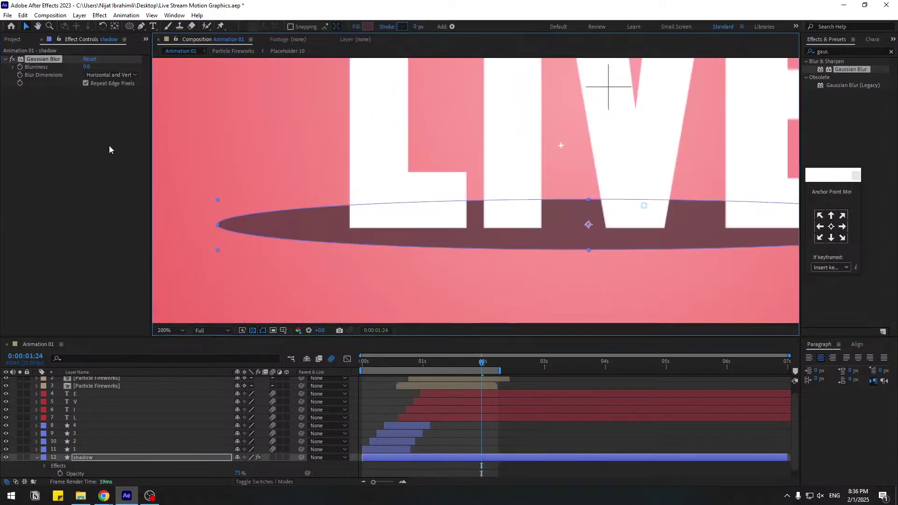
pyautogui.moveTo(88, 67); pyautogui.dragTo(230, 55)
# Keyframe the shadow's opacity from 0% at frame 21 to 75% at 0:00:01:05.
pyautogui.moveTo(447, 361); pyautogui.dragTo(413, 362)
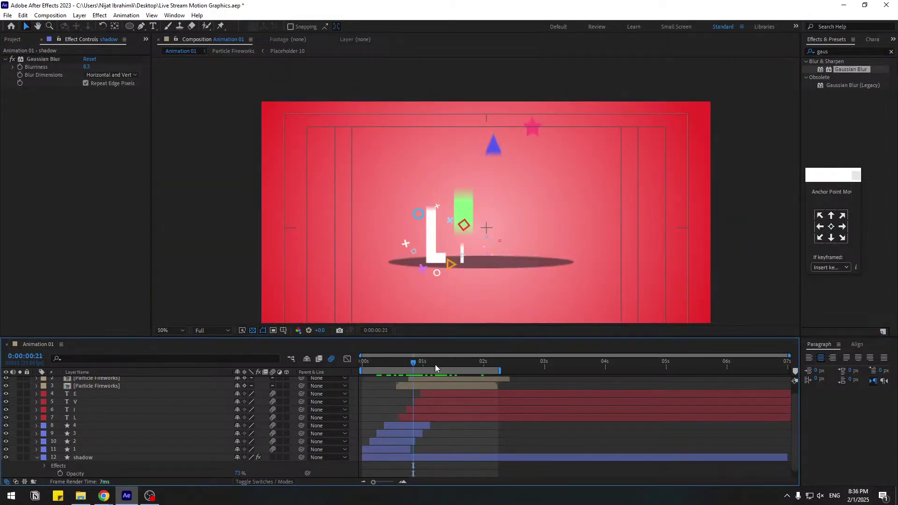
pyautogui.scroll(-1, 137, 442)
pyautogui.click(87, 451)
pyautogui.click(87, 452)
pyautogui.click(37, 450)
pyautogui.press('t')
pyautogui.click(238, 466)
pyautogui.write('0')
pyautogui.press('Return')
pyautogui.moveTo(390, 361); pyautogui.dragTo(435, 365)
pyautogui.click(60, 466)
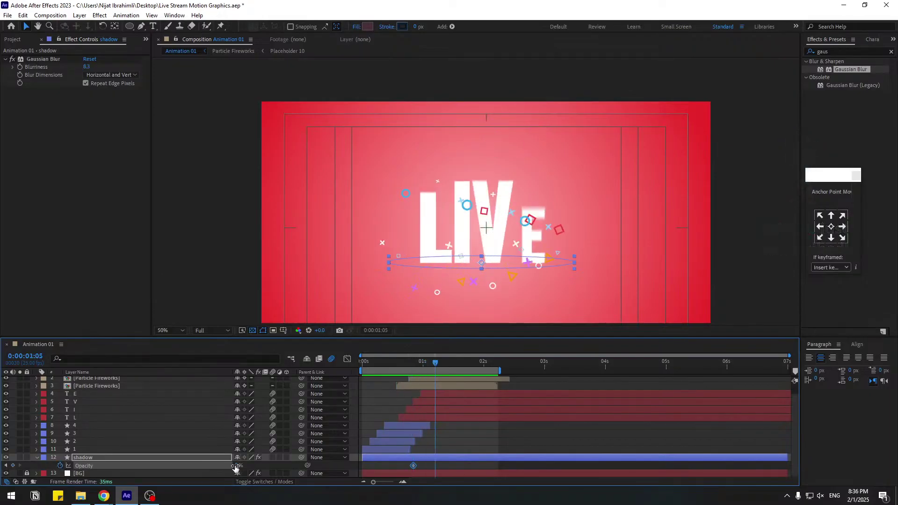
pyautogui.press('Return')
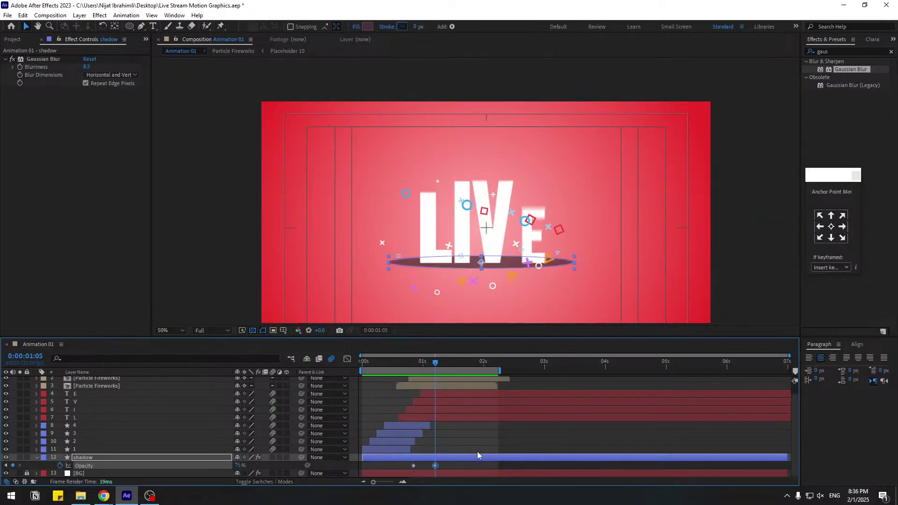
# Apply Easy Ease to both shadow opacity keyframes and preview the fade-in.
pyautogui.moveTo(450, 473); pyautogui.dragTo(410, 462)
pyautogui.rightClick(414, 467)
pyautogui.rightClick(414, 466)
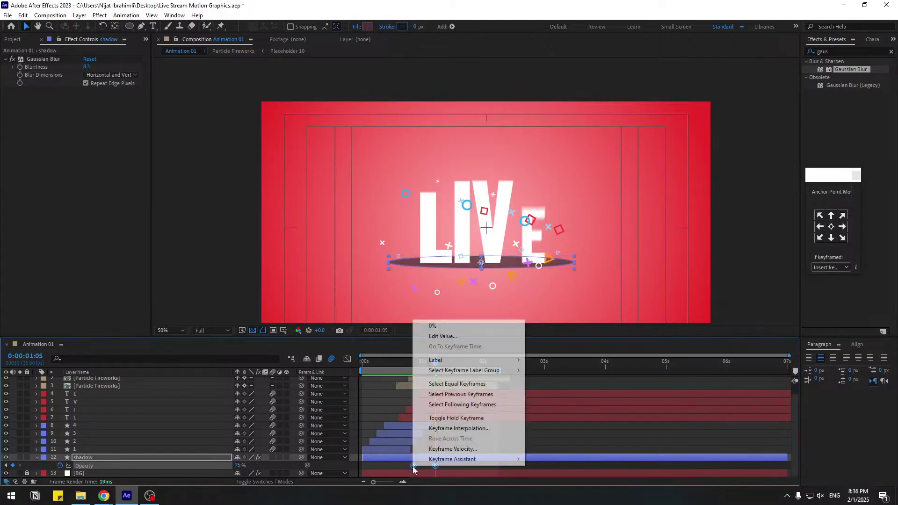
pyautogui.moveTo(468, 459)
pyautogui.click(551, 397)
pyautogui.press('space')
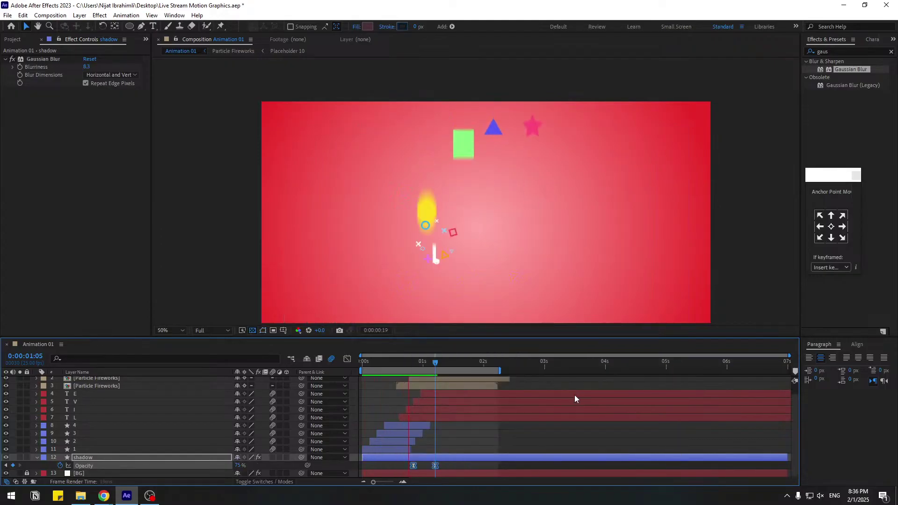
pyautogui.press('space')
pyautogui.press('space')
# Retime the shadow's opacity keyframes so the fade runs from frame 21 to frame 24, previewing the timing.
pyautogui.click(431, 472)
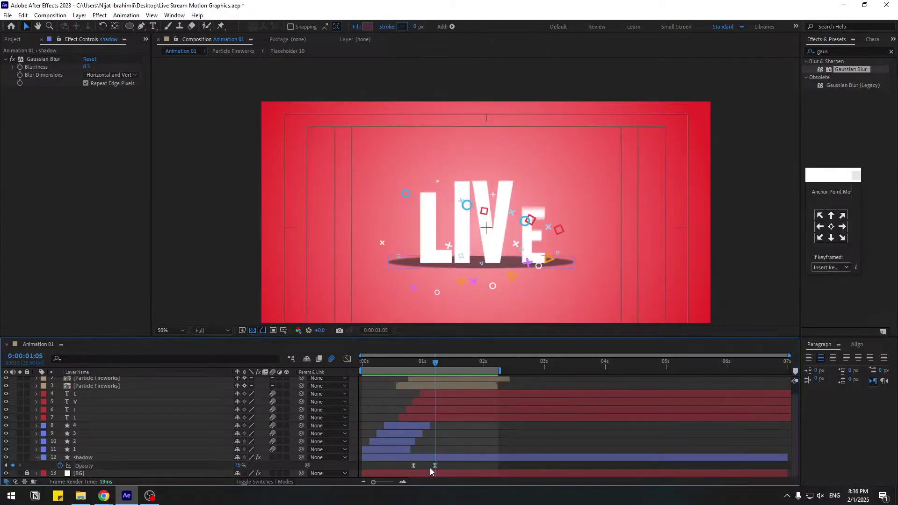
pyautogui.moveTo(435, 465); pyautogui.dragTo(422, 469)
pyautogui.press('space')
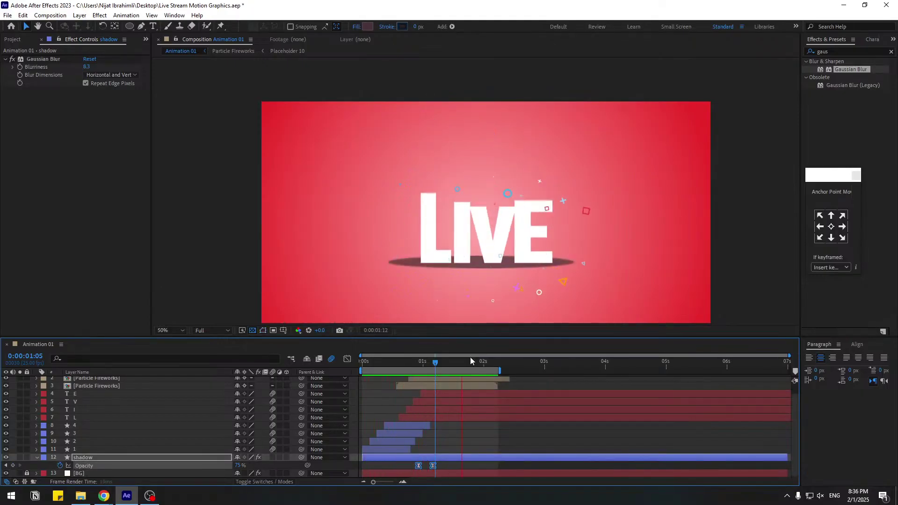
pyautogui.click(421, 362)
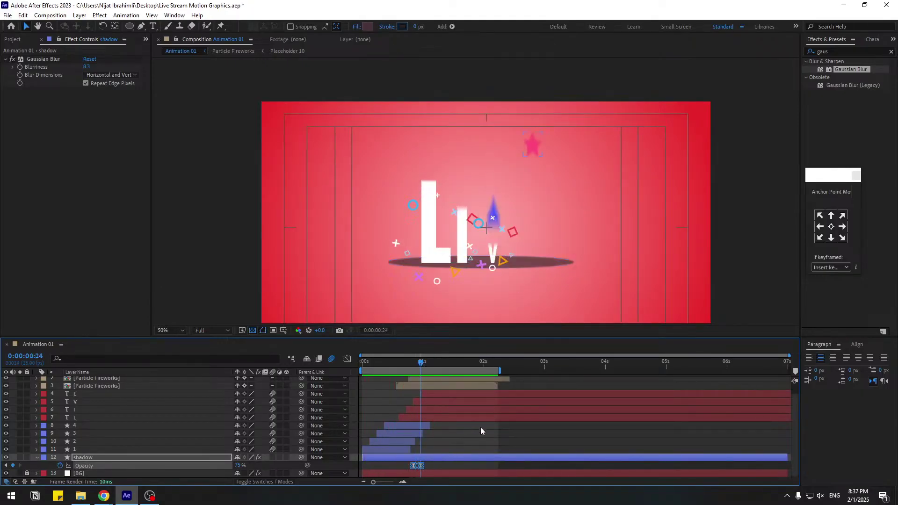
# Start a Scale keyframe on the shadow layer and move its anchor point to the ellipse's left edge.
pyautogui.click(481, 431)
pyautogui.click(77, 458)
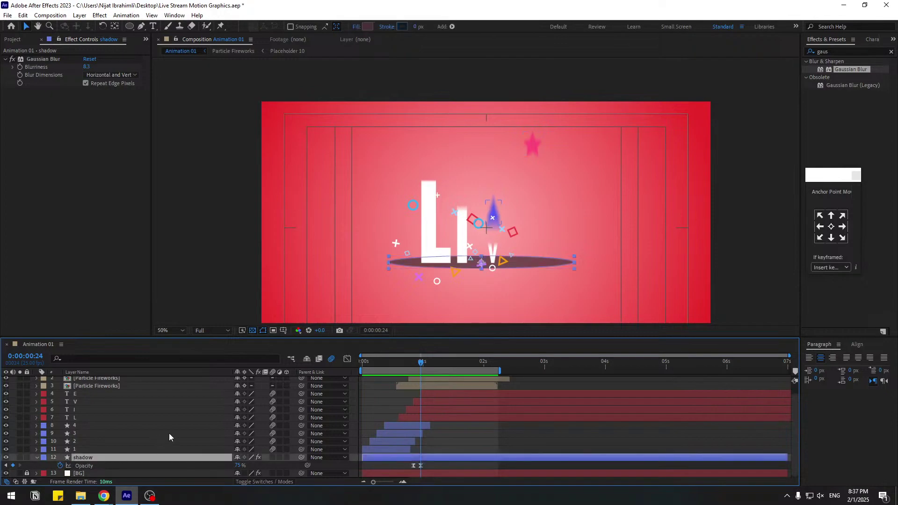
pyautogui.hotkey('shift', 's')
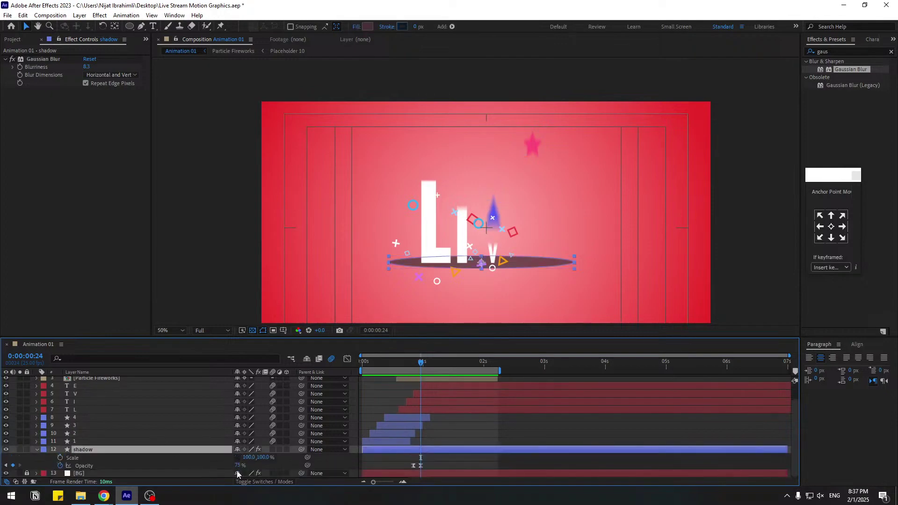
pyautogui.click(60, 458)
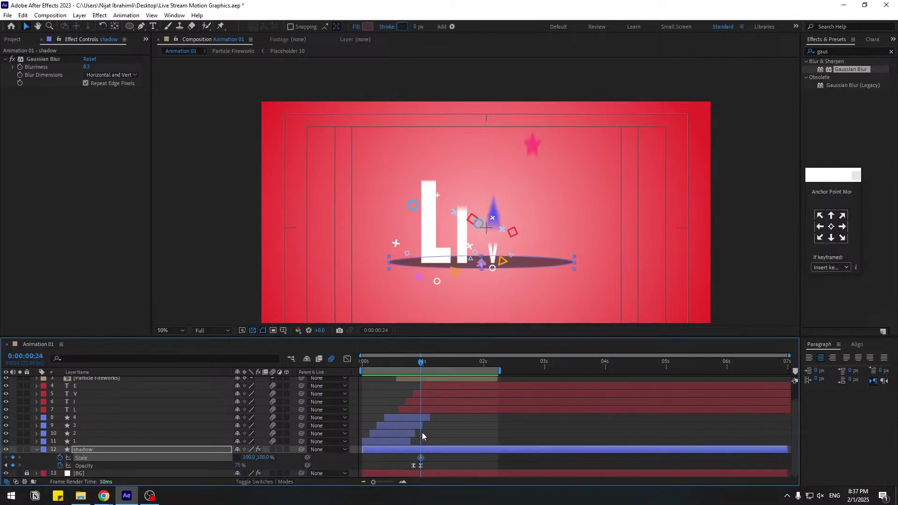
pyautogui.click(820, 228)
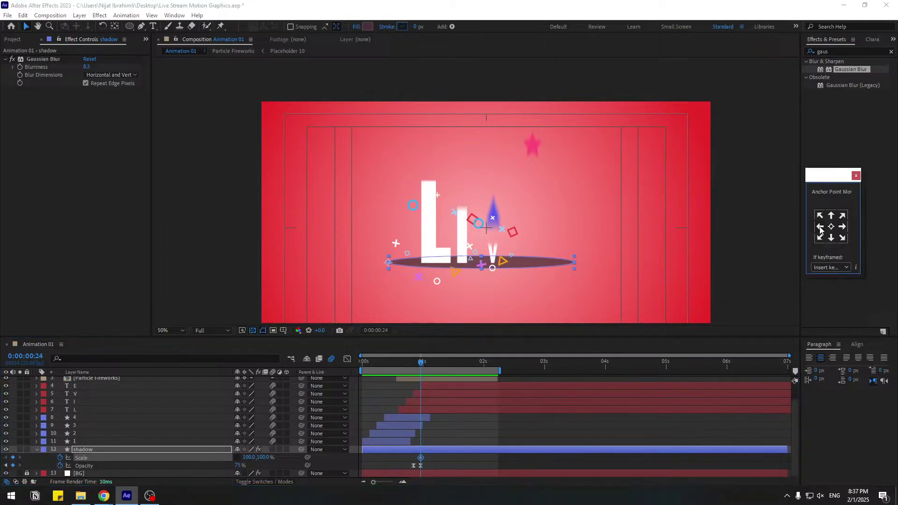
# Keyframe the shadow's horizontal scale from 35% at frame 18 to 100% at frame 23, and shift its first opacity keyframe slightly earlier.
pyautogui.moveTo(421, 458)
pyautogui.mouseDown()
pyautogui.moveTo(406, 458)
pyautogui.moveTo(407, 469)
pyautogui.mouseUp()
pyautogui.click(406, 364)
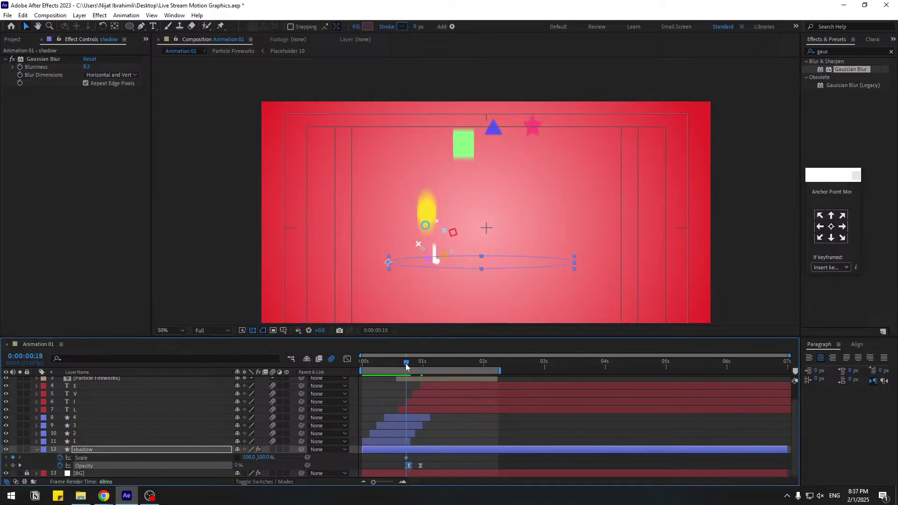
pyautogui.moveTo(246, 458); pyautogui.dragTo(217, 458)
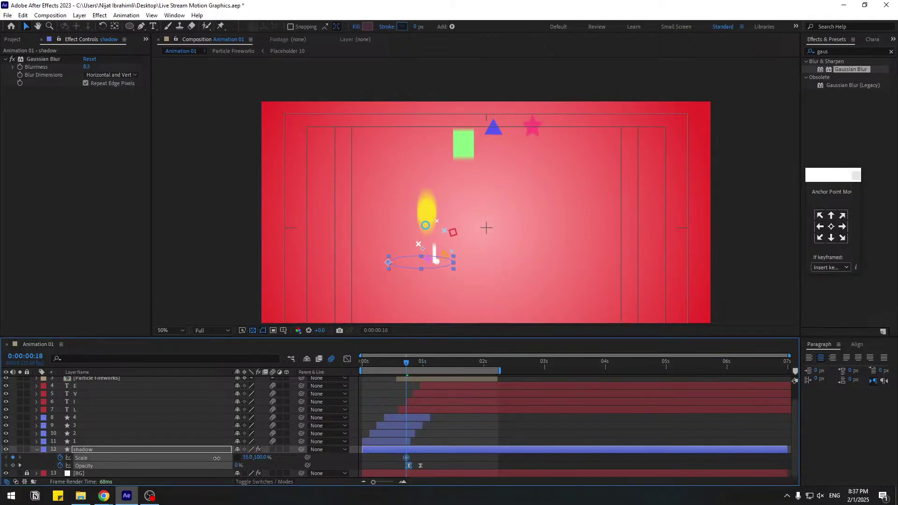
pyautogui.moveTo(407, 363); pyautogui.dragTo(418, 369)
pyautogui.write('00')
pyautogui.press('Return')
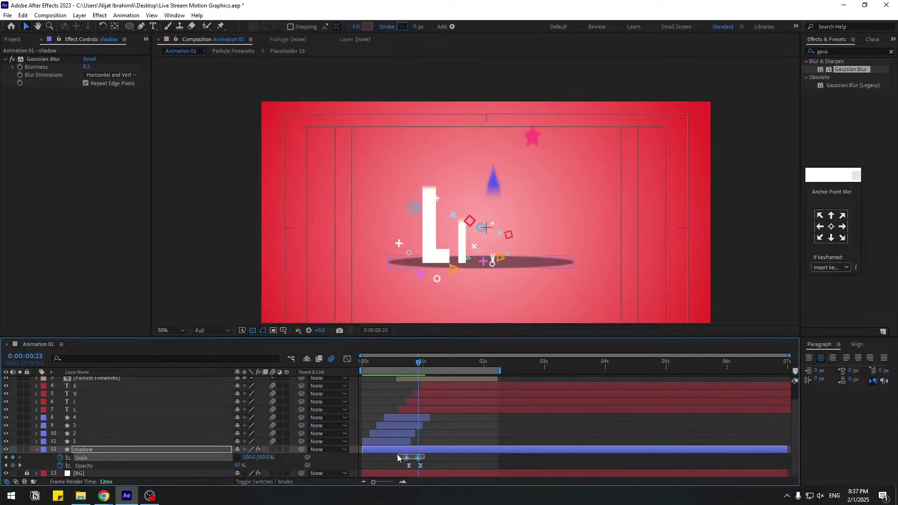
# Apply Easy Ease to both shadow scale keyframes, preview the animation, and save the project.
pyautogui.rightClick(406, 458)
pyautogui.moveTo(496, 452)
pyautogui.click(556, 396)
pyautogui.press('space')
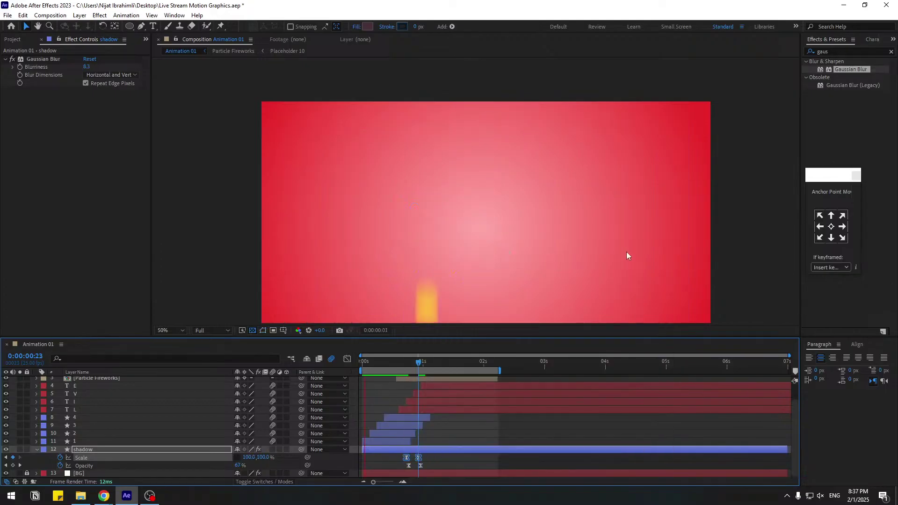
pyautogui.press(',')
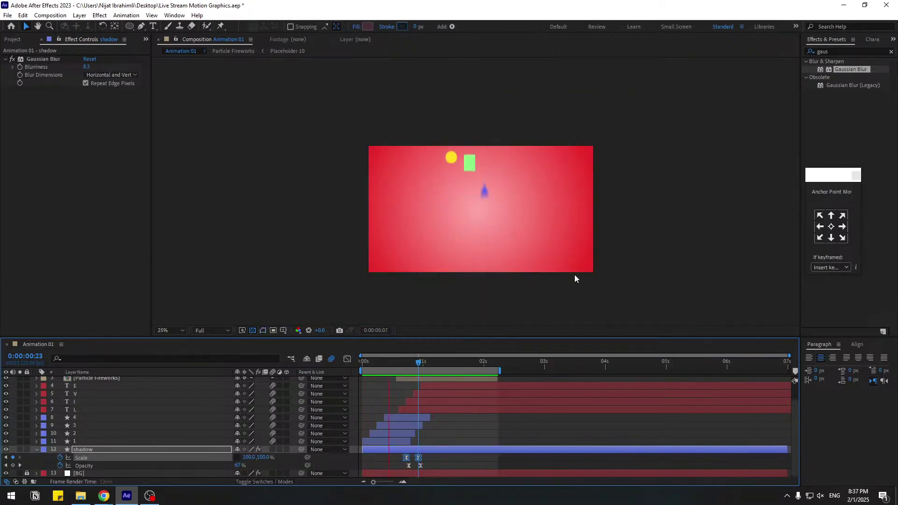
pyautogui.click(36, 449)
pyautogui.hotkey('ctrl', 's')
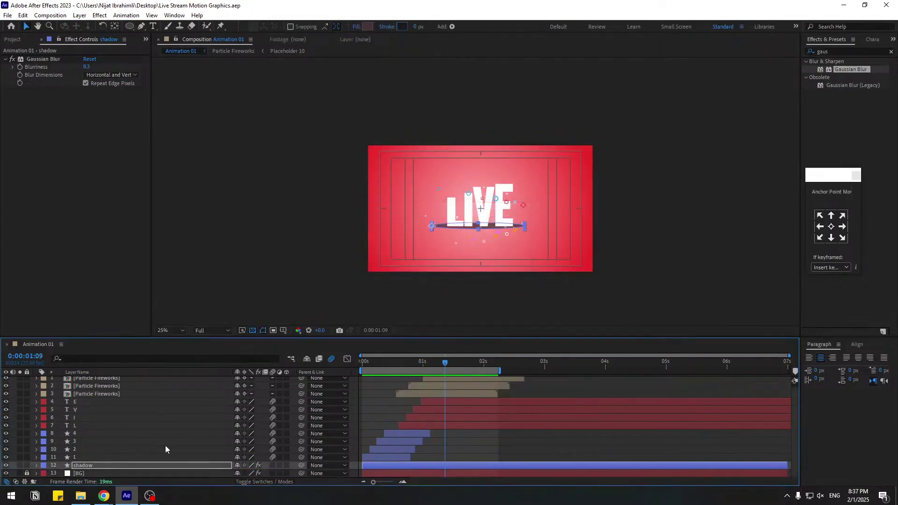
# Duplicate the BG layer and rename the copy GRID.
pyautogui.click(78, 474)
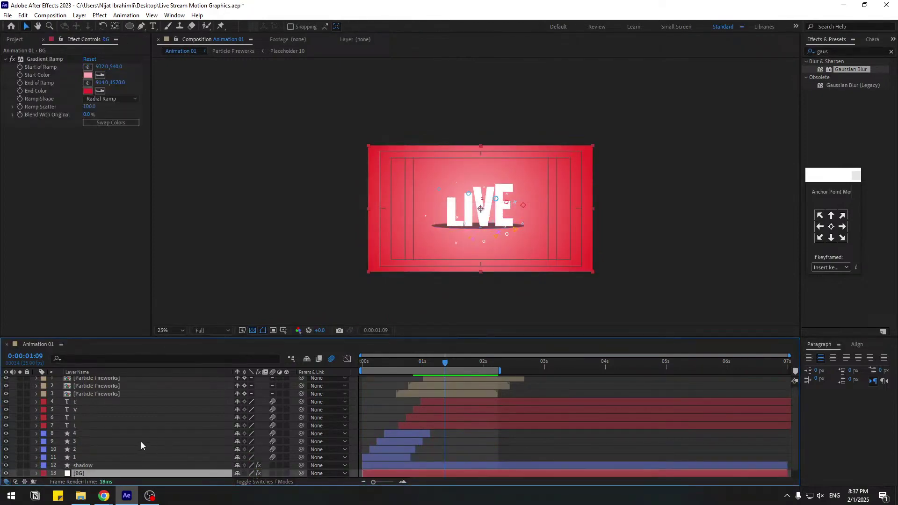
pyautogui.hotkey('ctrl', 'd')
pyautogui.press('Return')
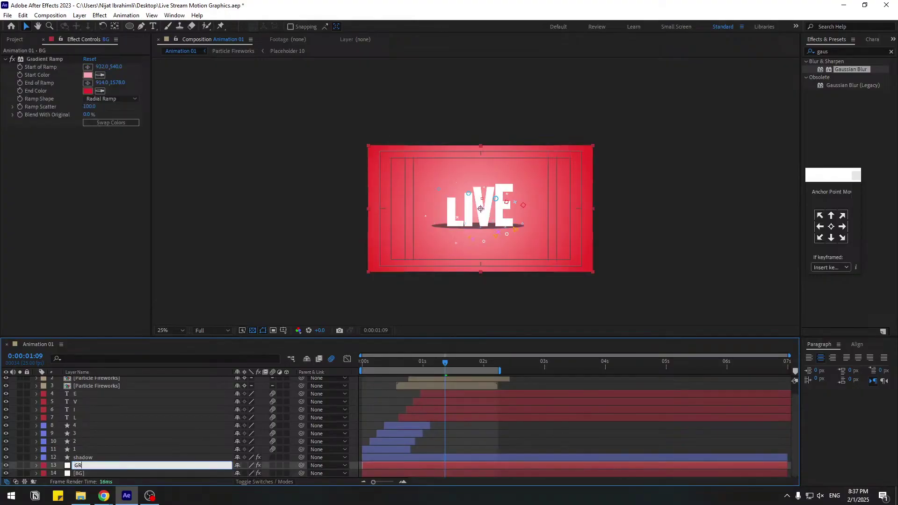
pyautogui.write('GRID')
pyautogui.press('Return')
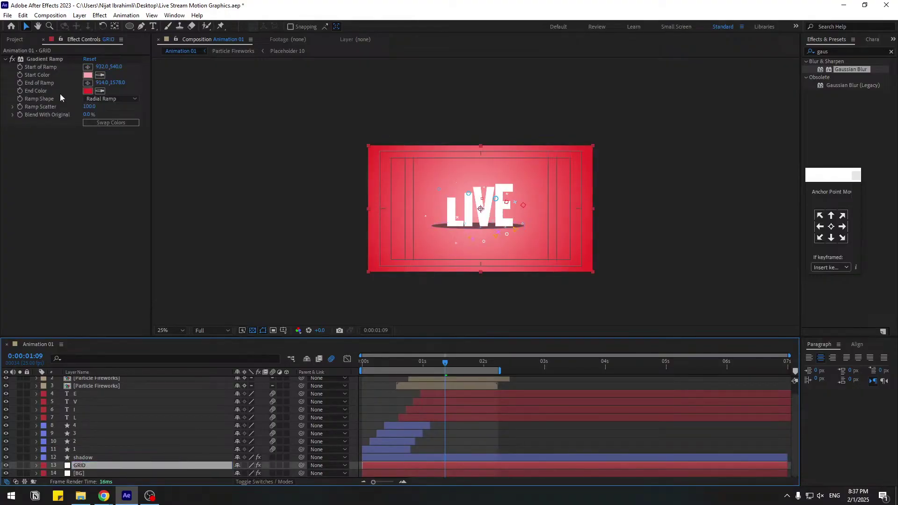
# Replace the Gradient Ramp on the GRID layer with the Grid effect.
pyautogui.click(43, 60)
pyautogui.press('Delete')
pyautogui.click(802, 66)
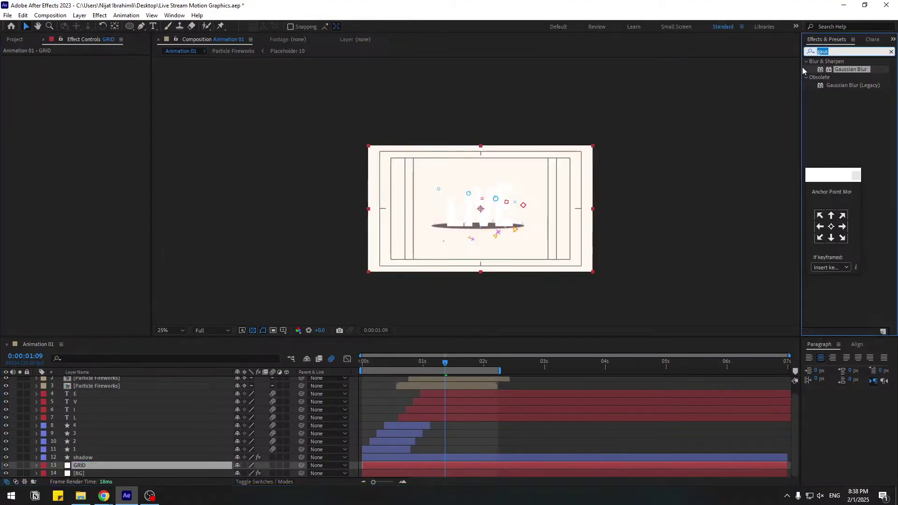
pyautogui.write('grid')
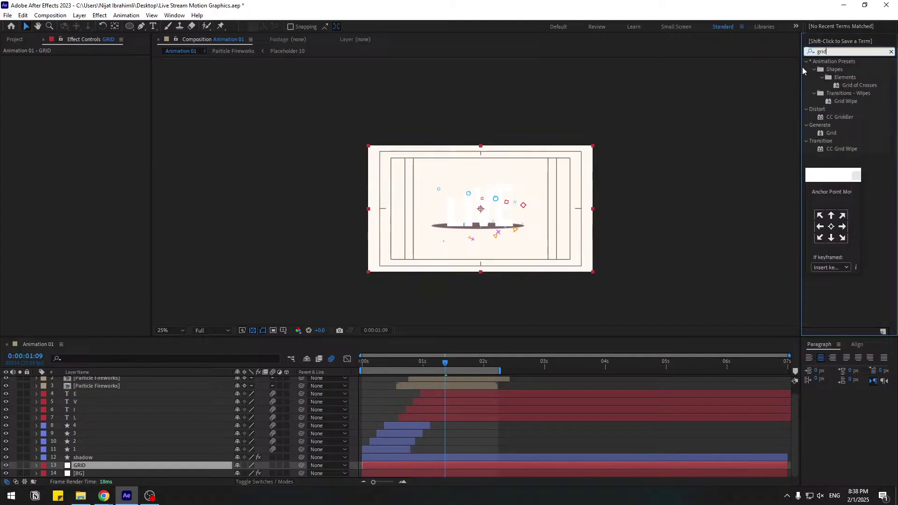
pyautogui.moveTo(828, 136); pyautogui.dragTo(81, 467)
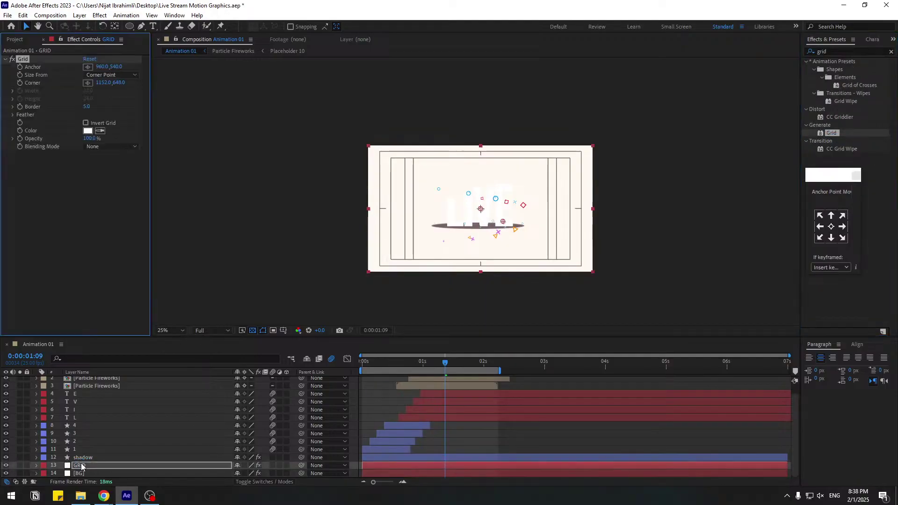
pyautogui.press('.')
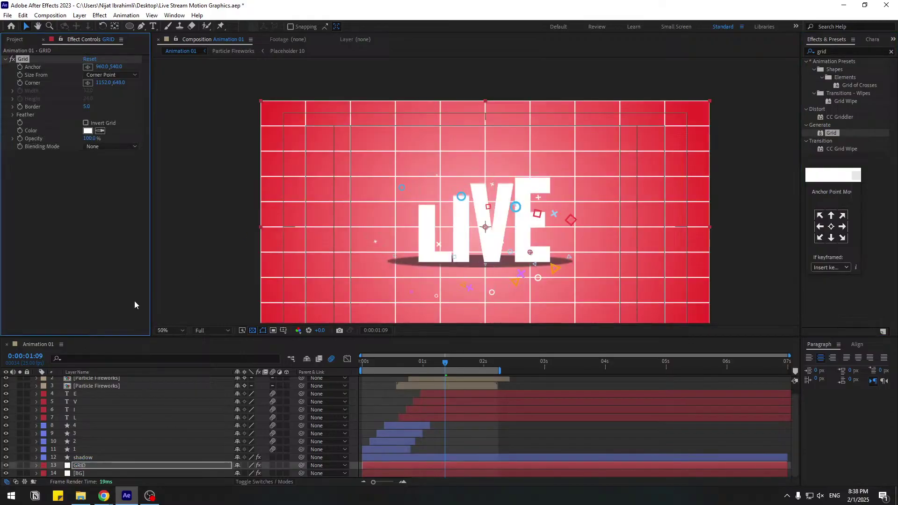
# Size the grid with Width Slider at 86.9 and lower the Grid effect's opacity to 18%.
pyautogui.click(111, 75)
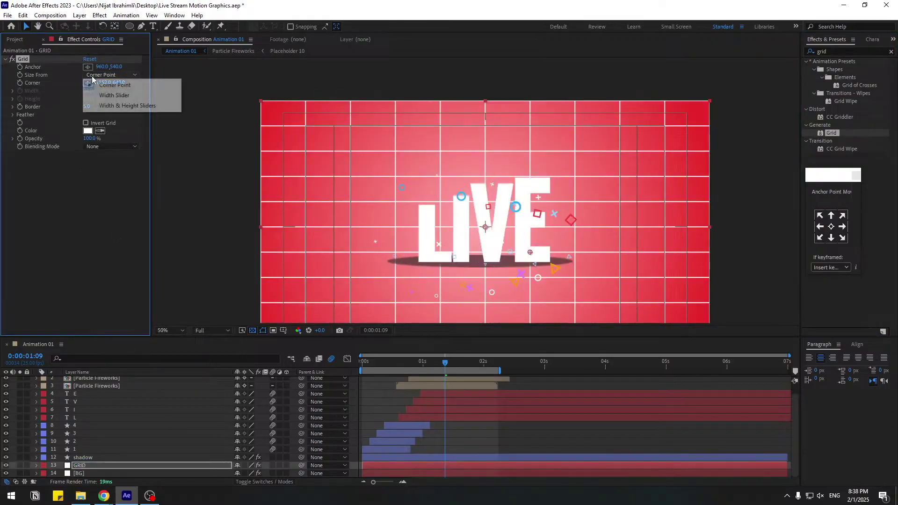
pyautogui.click(119, 96)
pyautogui.moveTo(42, 105); pyautogui.dragTo(72, 102)
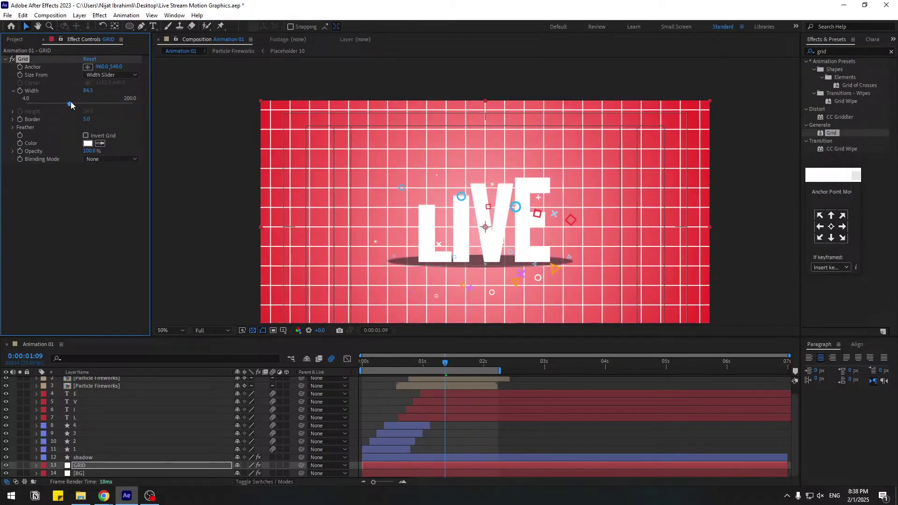
pyautogui.moveTo(90, 152); pyautogui.dragTo(43, 156)
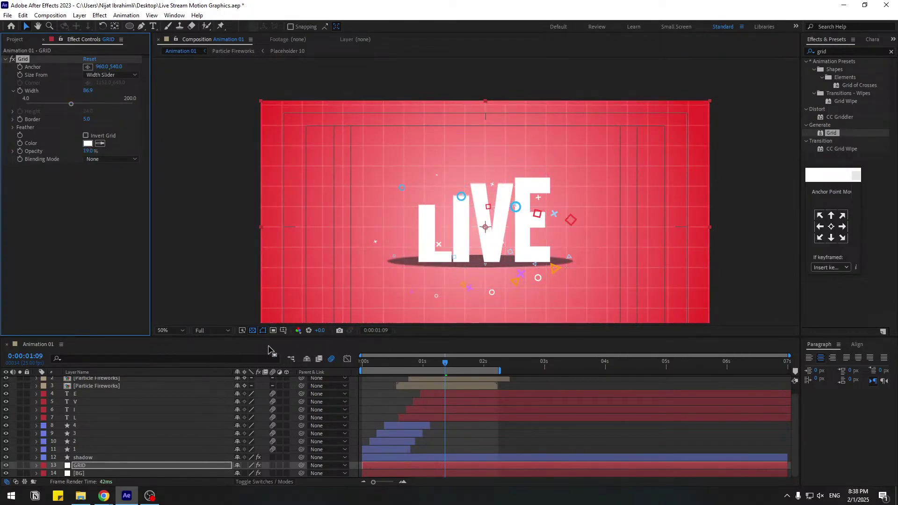
# Turn off the title/action safe guides in the composition view and bring the whole frame into view.
pyautogui.click(272, 331)
pyautogui.click(300, 342)
pyautogui.moveTo(321, 260); pyautogui.dragTo(304, 247)
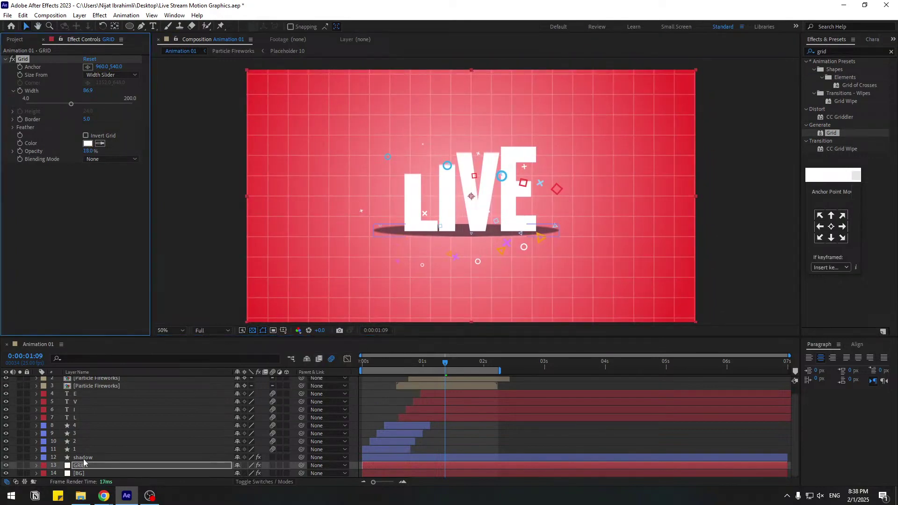
# Apply the CC Lens effect to the GRID layer with a size of 393.
pyautogui.moveTo(834, 53); pyautogui.dragTo(786, 60)
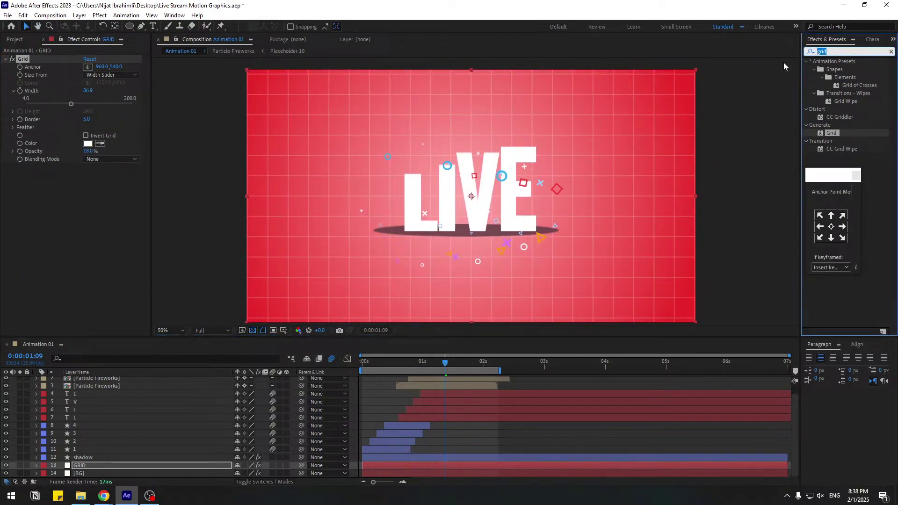
pyautogui.write('cc lens')
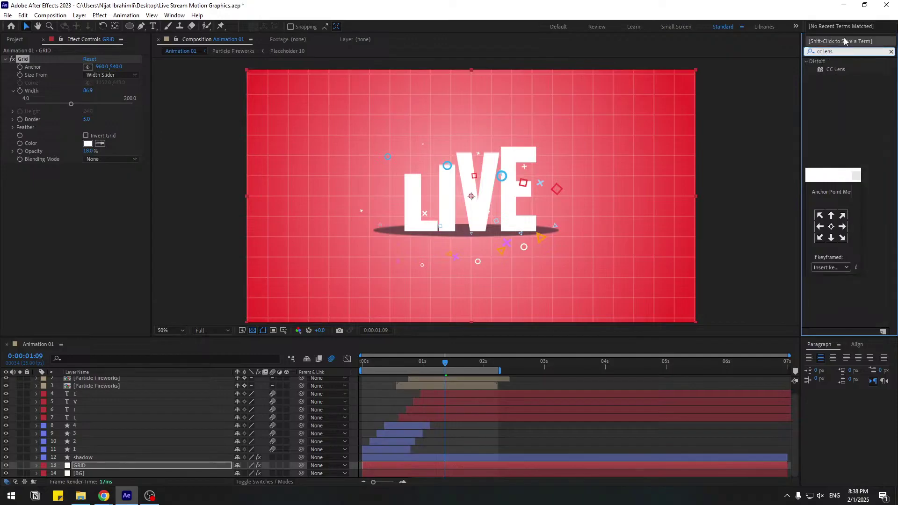
pyautogui.moveTo(836, 70); pyautogui.dragTo(85, 464)
pyautogui.moveTo(88, 186); pyautogui.dragTo(234, 176)
# Keyframe the CC Lens size on GRID from 393 at frame 17 to 234 at 0:00:01:02.
pyautogui.click(404, 360)
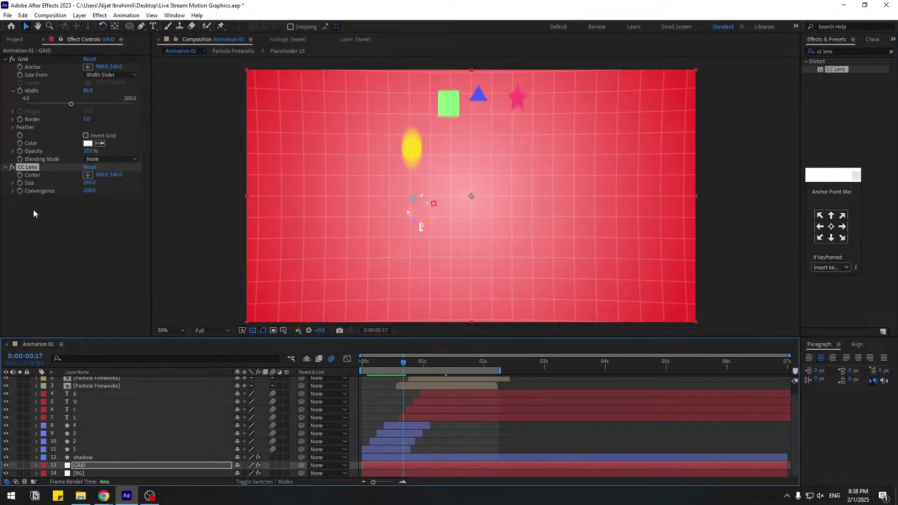
pyautogui.click(20, 183)
pyautogui.hotkey('shift', 'pagedown')
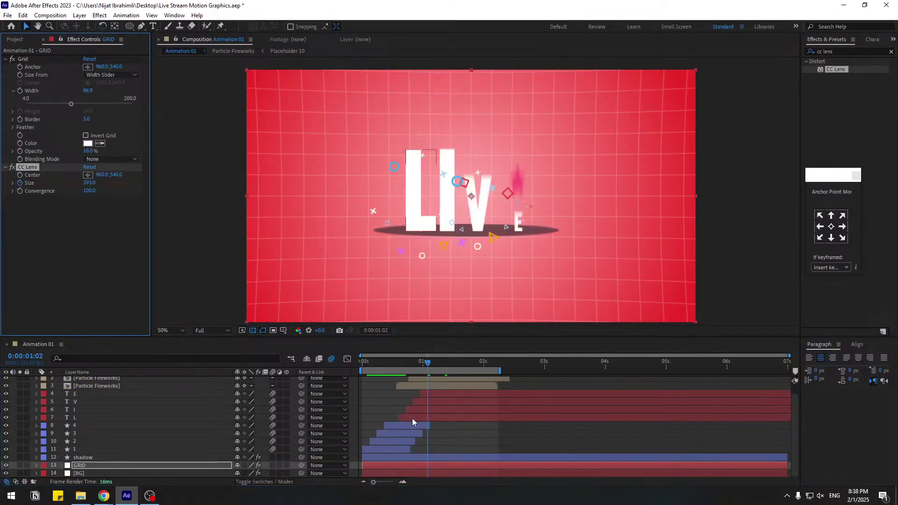
pyautogui.press('u')
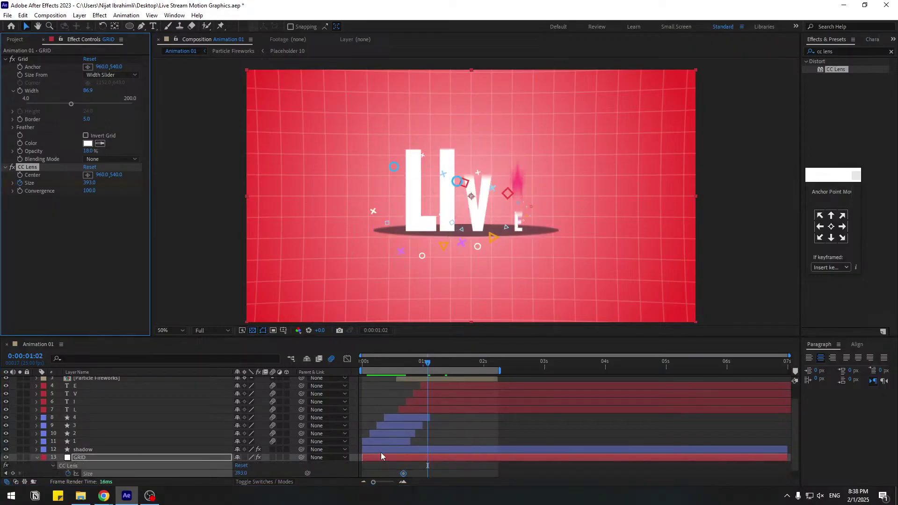
pyautogui.moveTo(89, 182); pyautogui.dragTo(127, 174)
# Add CC Lens size keyframes at 0:00:01:12 and 0:00:01:22, with a value of 263 at the last one.
pyautogui.moveTo(400, 363); pyautogui.dragTo(451, 366)
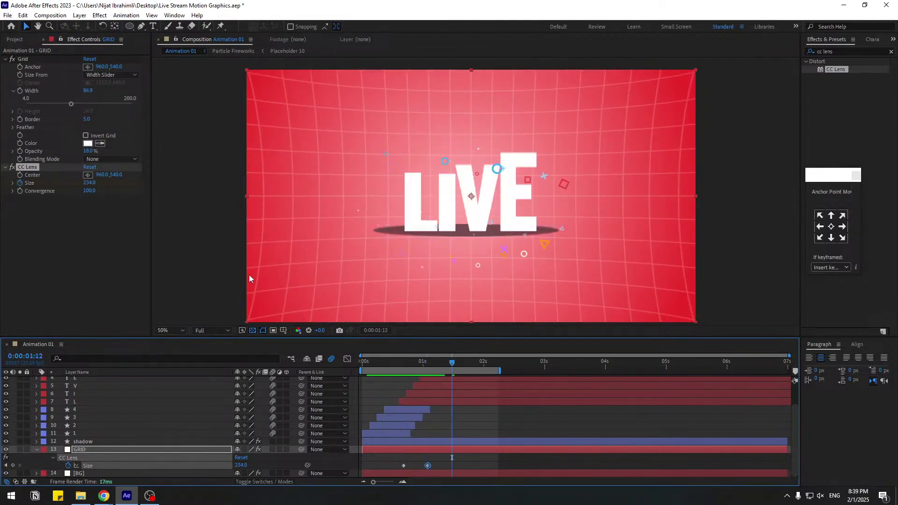
pyautogui.moveTo(89, 183)
pyautogui.mouseDown()
pyautogui.moveTo(107, 181)
pyautogui.moveTo(81, 183)
pyautogui.mouseUp()
pyautogui.hotkey('shift', 'pagedown')
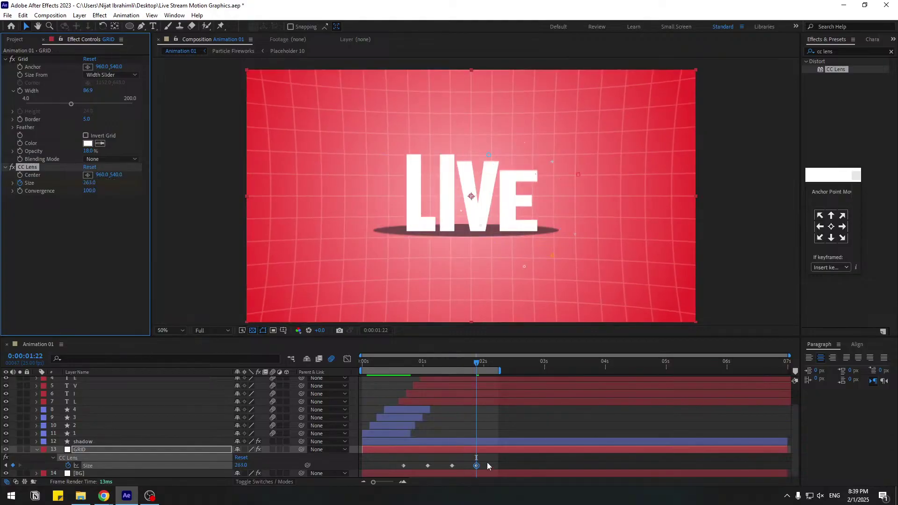
# Apply Easy Ease to all four CC Lens size keyframes and preview the grid distortion.
pyautogui.rightClick(404, 465)
pyautogui.moveTo(463, 460)
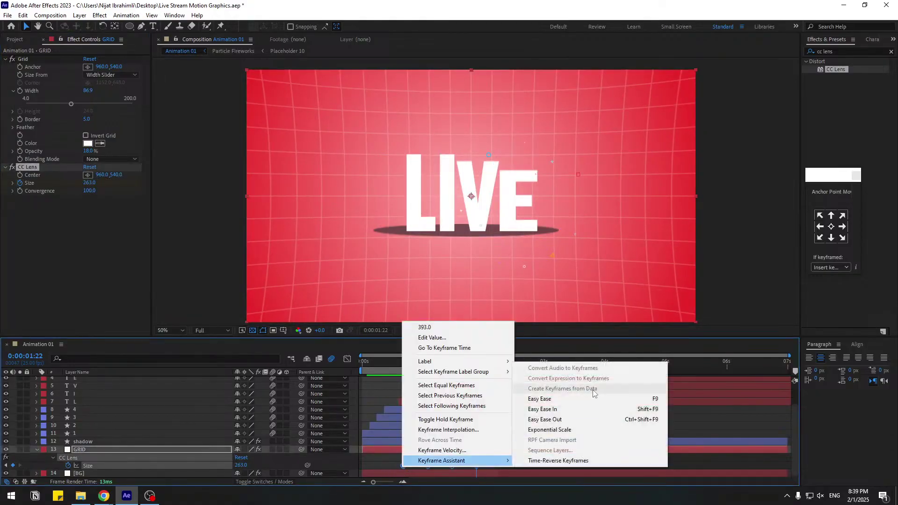
pyautogui.click(585, 398)
pyautogui.press('space')
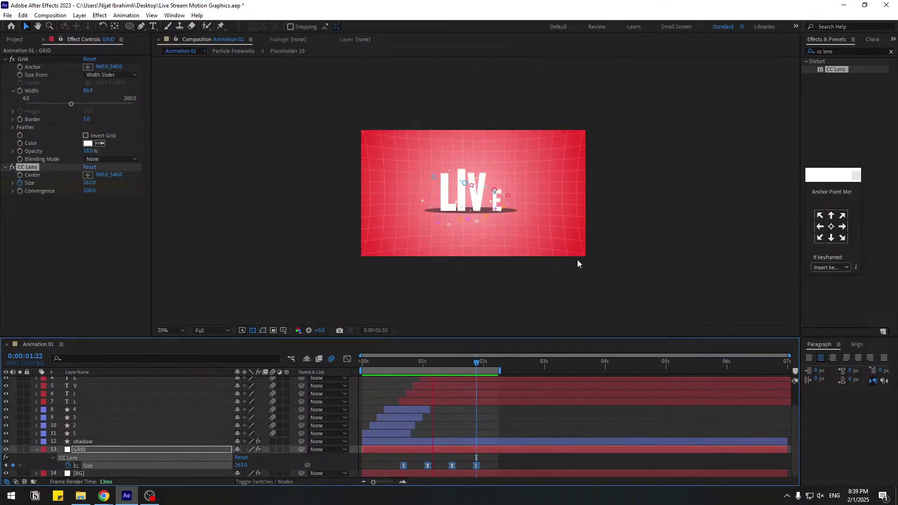
pyautogui.scroll(1, 581, 260)
pyautogui.press('space')
# Shift all four CC Lens size keyframes about two frames earlier and preview the timing against the letters.
pyautogui.moveTo(399, 363)
pyautogui.mouseDown()
pyautogui.moveTo(385, 364)
pyautogui.moveTo(409, 363)
pyautogui.mouseUp()
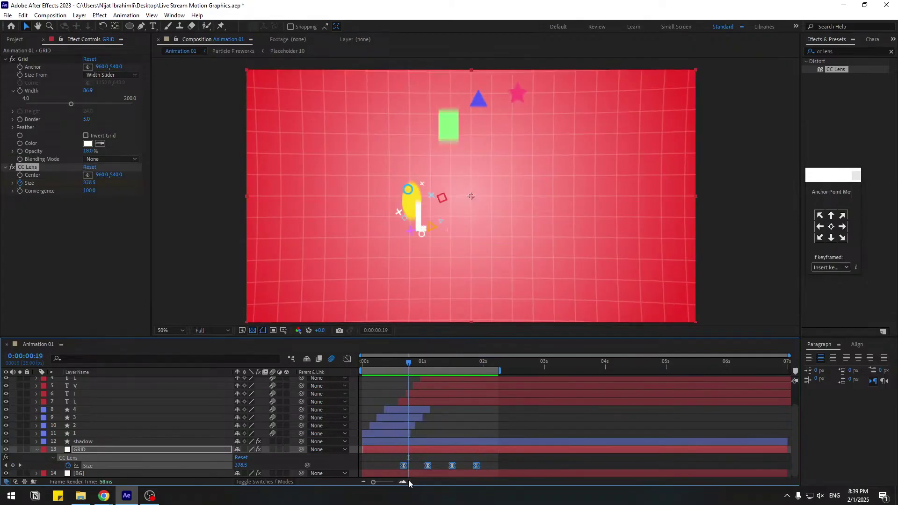
pyautogui.moveTo(404, 468); pyautogui.dragTo(399, 467)
pyautogui.press('space')
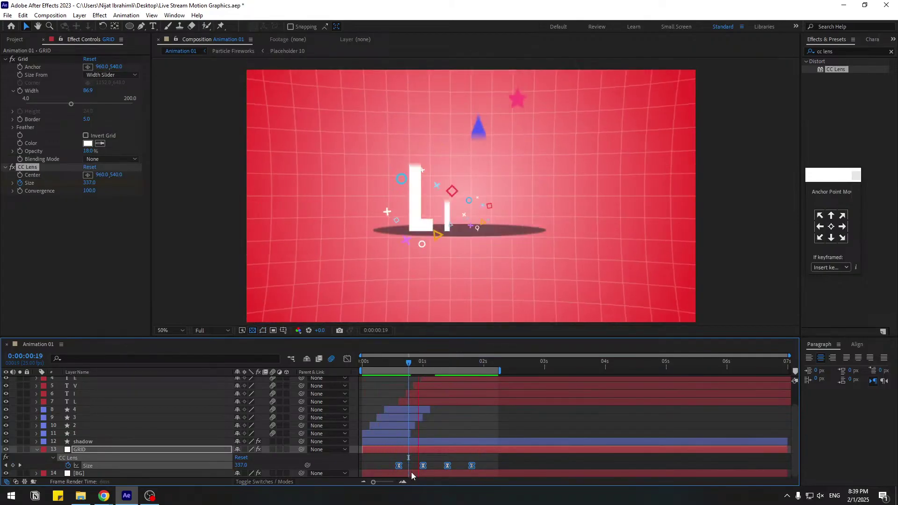
pyautogui.press('space')
pyautogui.click(472, 466)
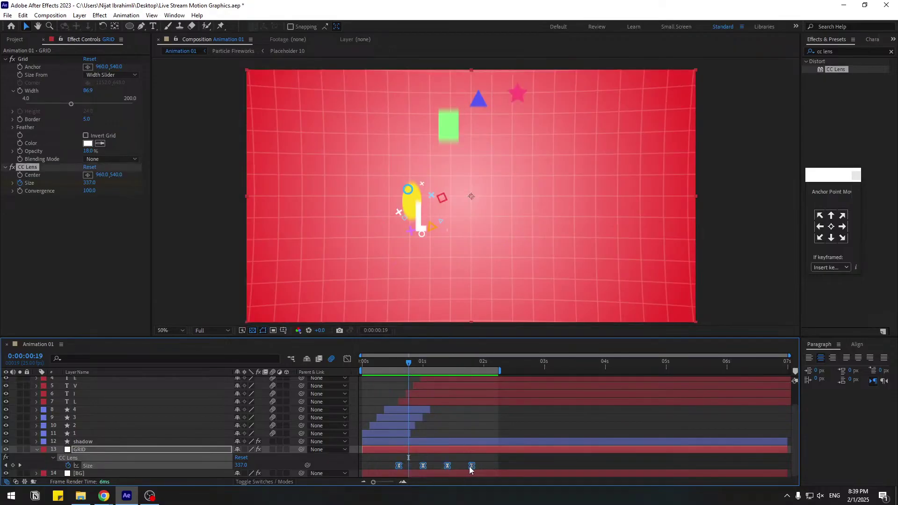